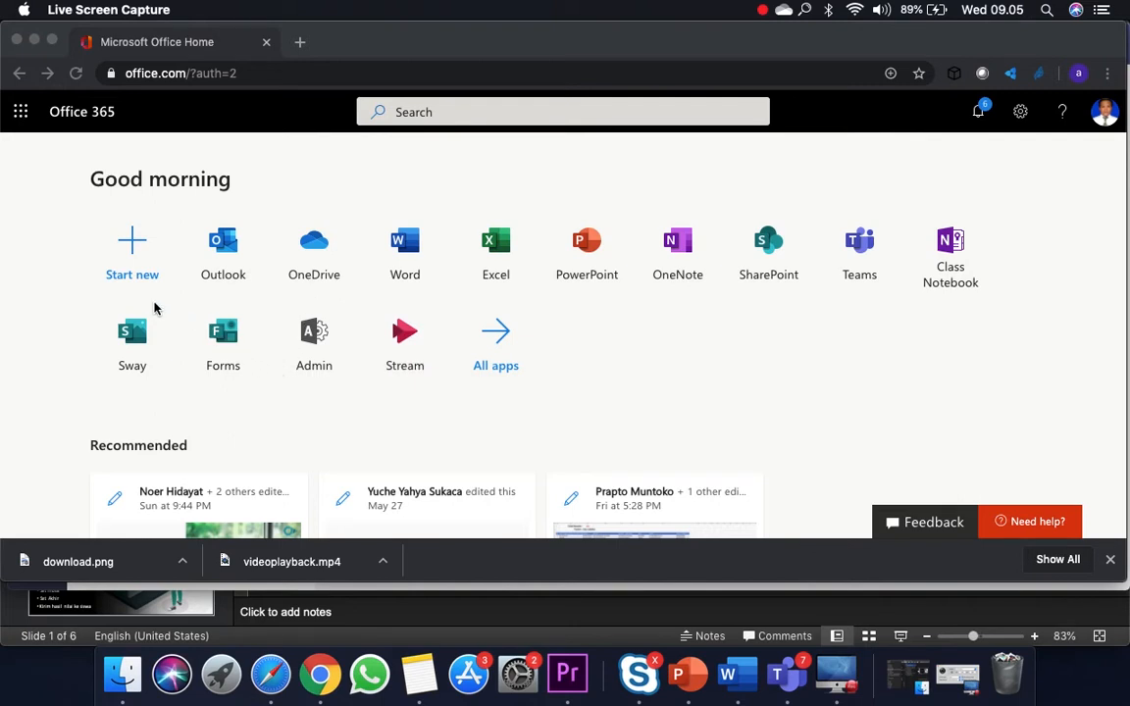
# Open Forms from the Office home page and create a new quiz
pyautogui.click(206, 302)
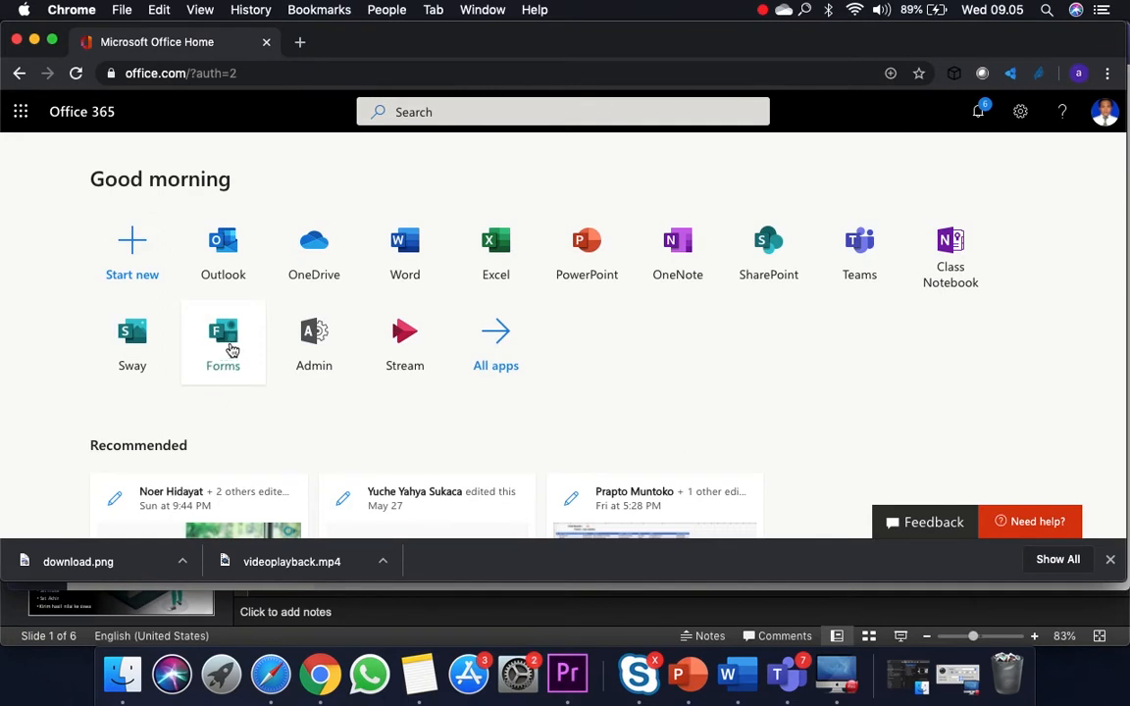
pyautogui.click(231, 350)
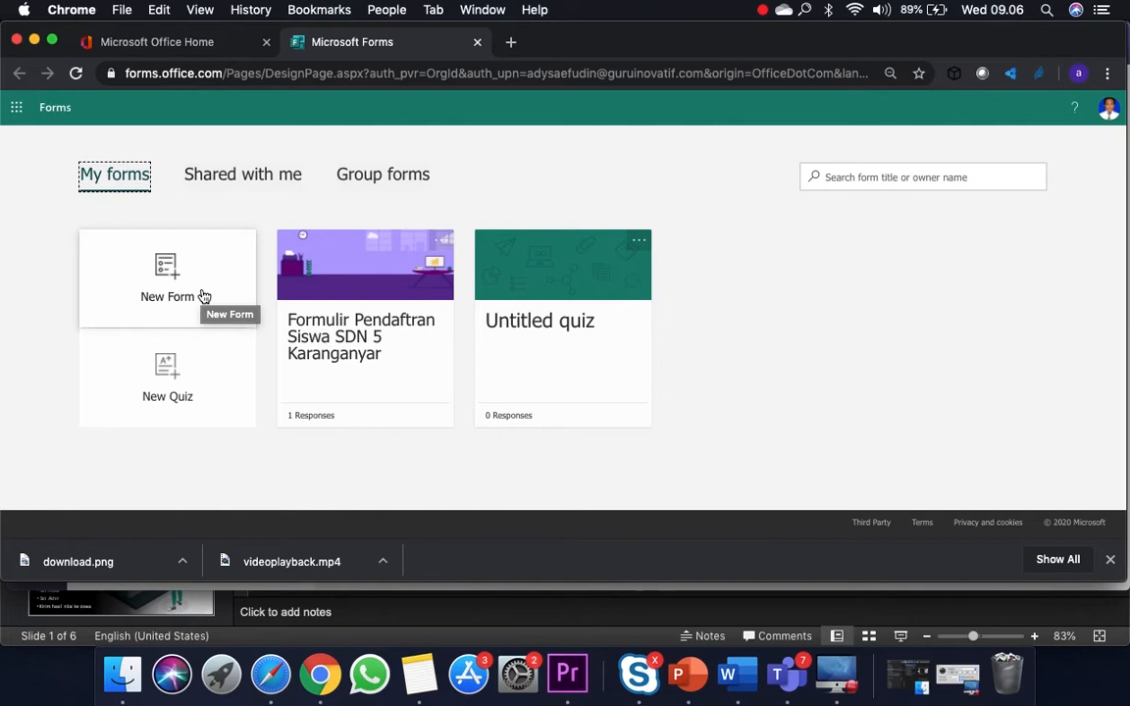
pyautogui.click(203, 296)
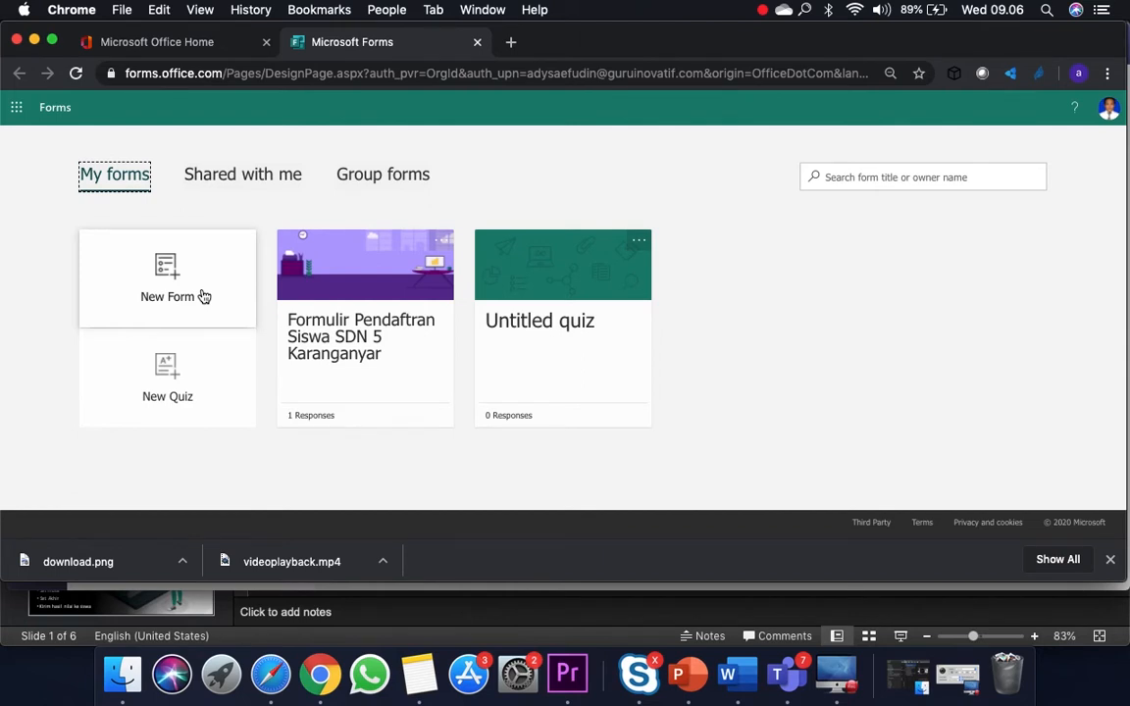
pyautogui.click(172, 404)
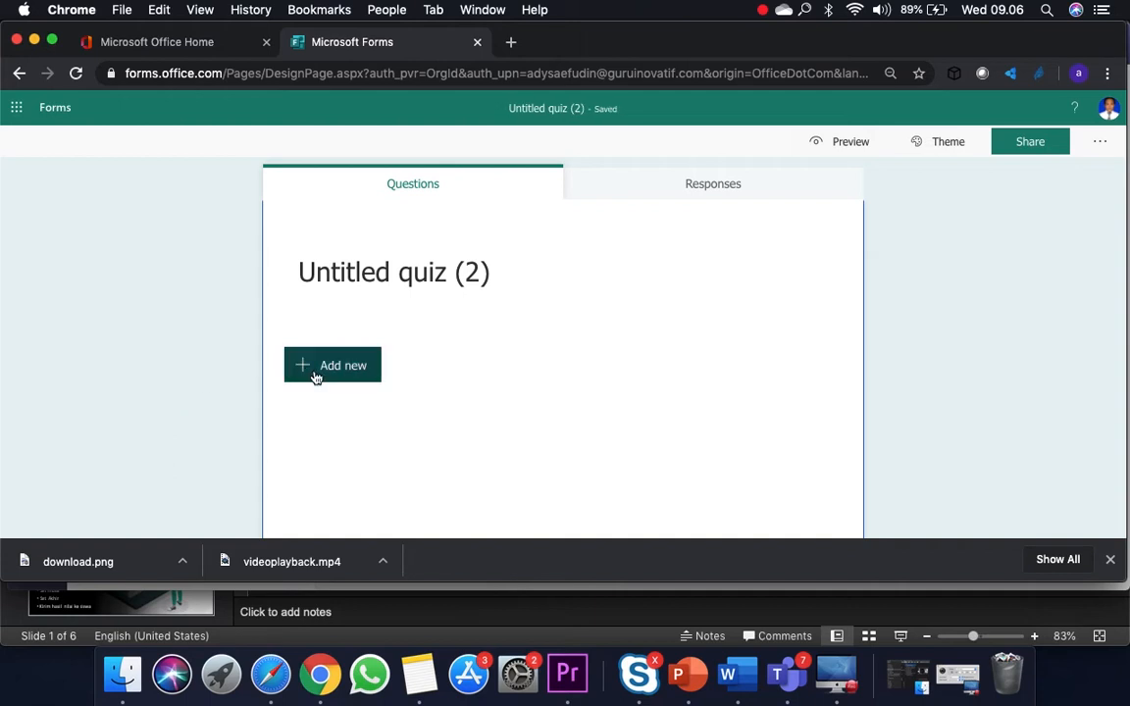
# Title the quiz "Ulangan harian tema detik-detik Proklamasi"
pyautogui.click(369, 284)
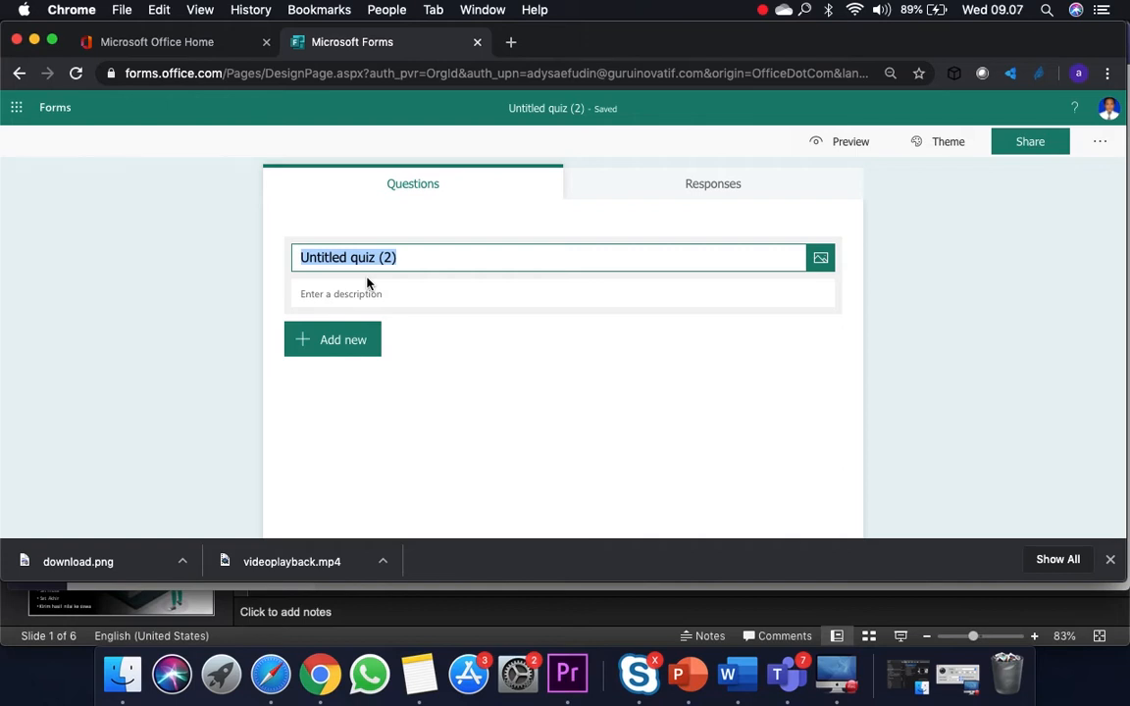
pyautogui.write('Ulangan harian tema detik2')
pyautogui.press('BackSpace')
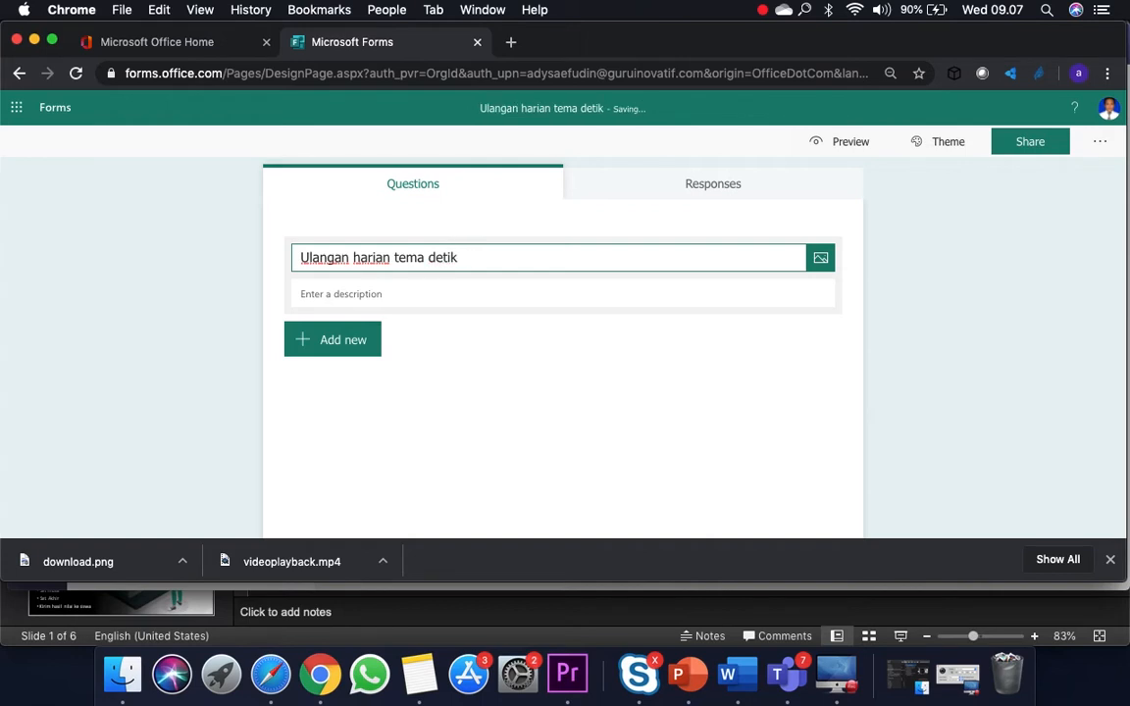
pyautogui.write('-detik Proklamasi')
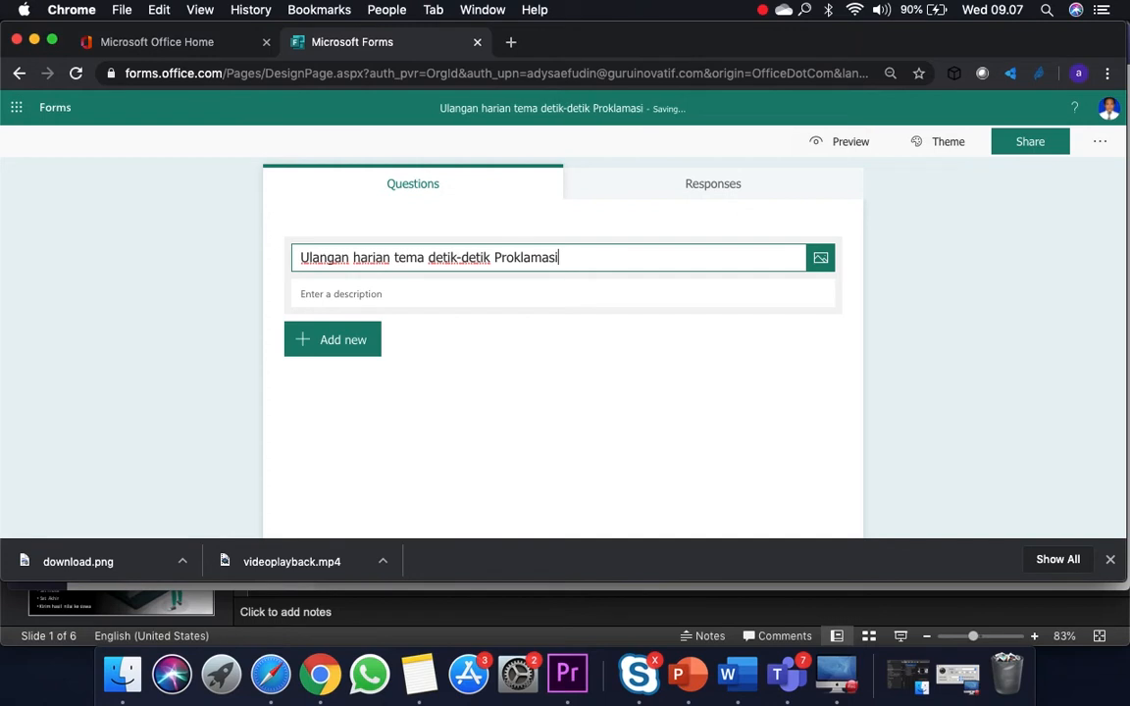
# Capitalise the first letters of "Harian", "Tema" and "Detik-detik" in the quiz title
pyautogui.click(360, 257)
pyautogui.press('BackSpace')
pyautogui.write('H')
pyautogui.click(408, 257)
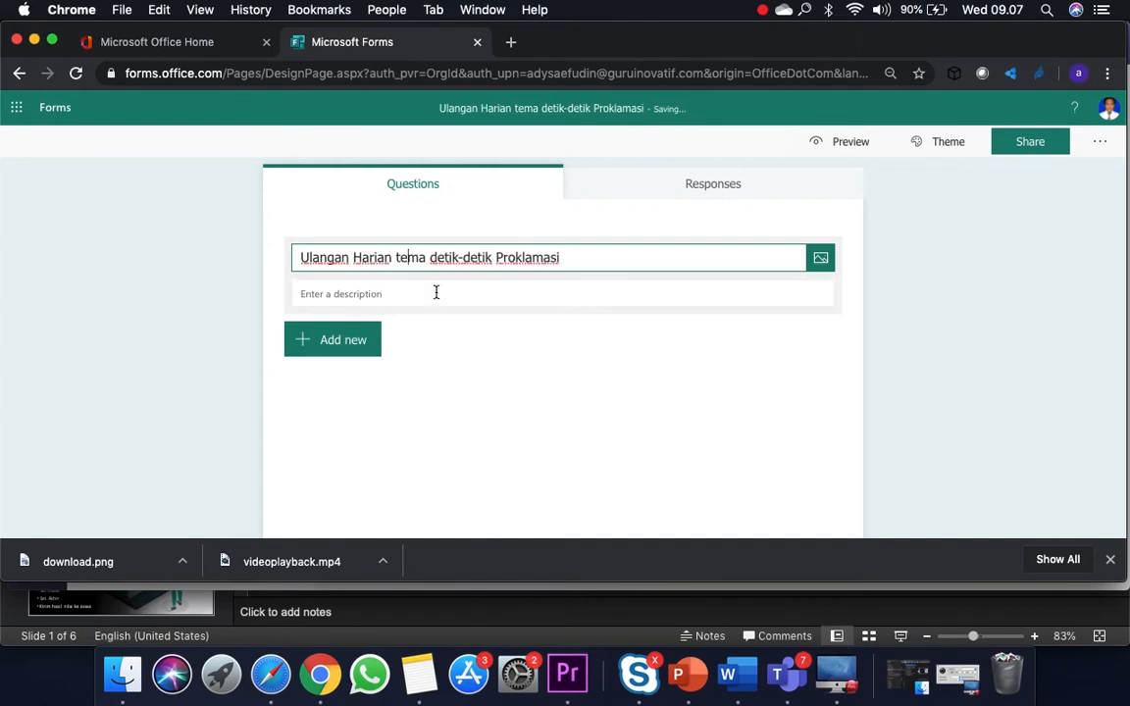
pyautogui.press('Left')
pyautogui.press('BackSpace')
pyautogui.write('T')
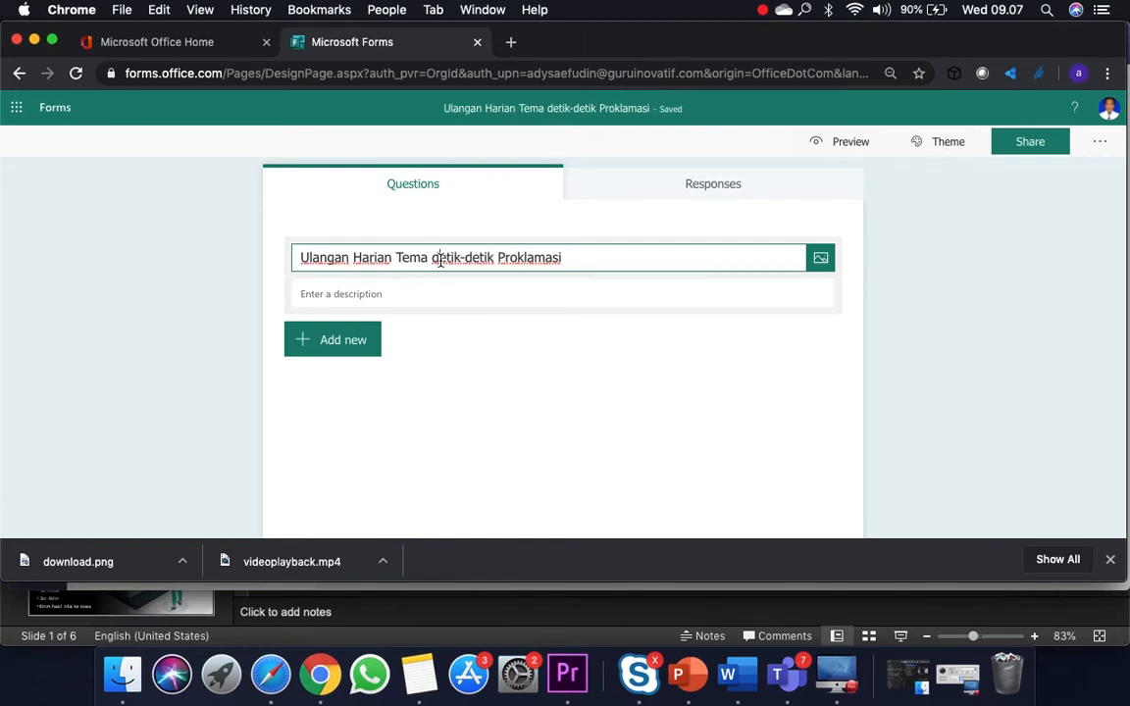
pyautogui.click(440, 259)
pyautogui.press('BackSpace')
pyautogui.write('D')
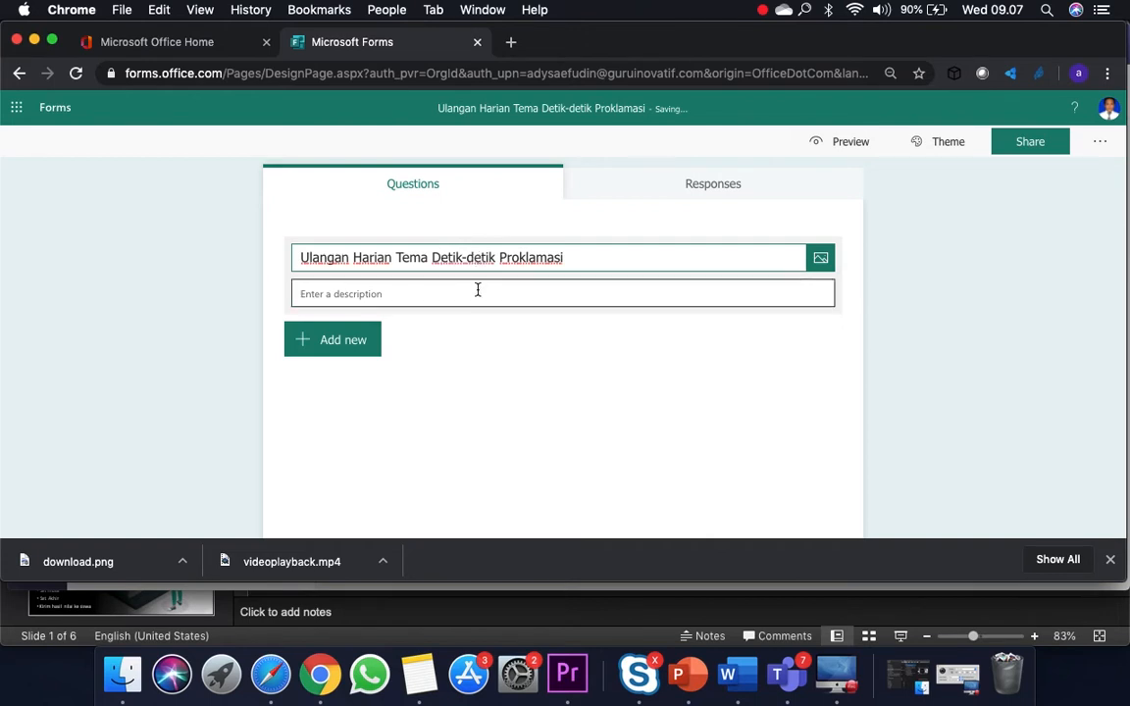
# Start the quiz description with the heading "Petunjuk Umum:" and the line "Kerjakan soal berikut dengan benar" below it
pyautogui.click(445, 290)
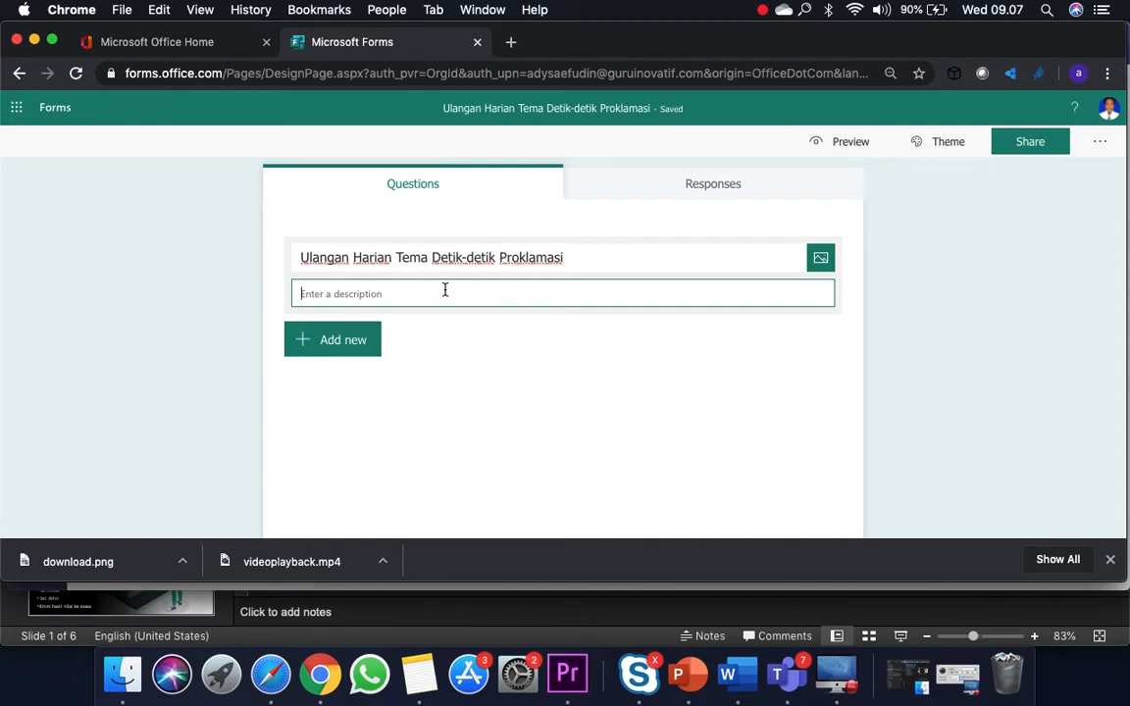
pyautogui.write('Petun')
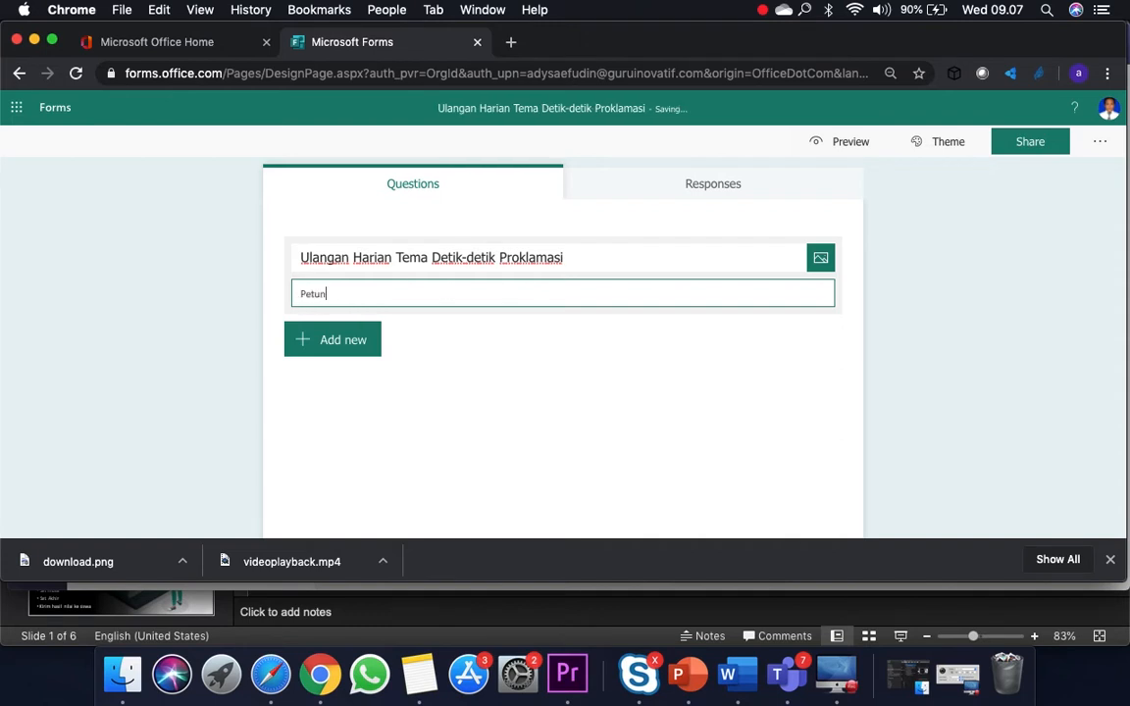
pyautogui.write('juk Umum:')
pyautogui.press('Return')
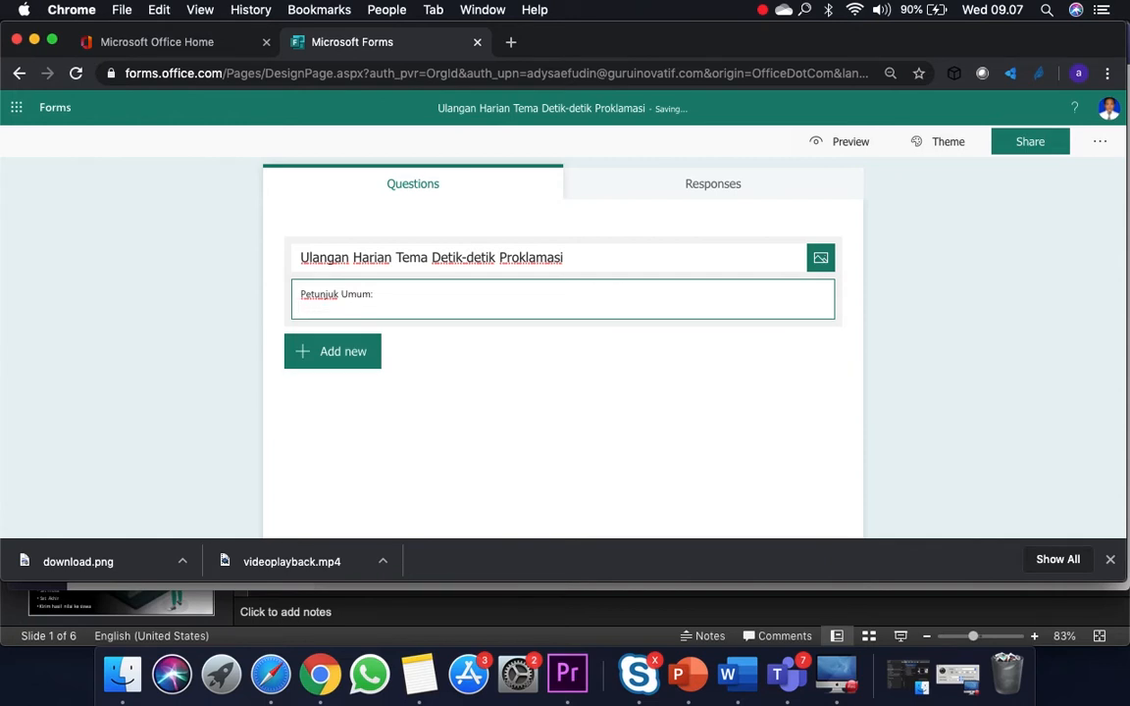
pyautogui.write('Ker')
pyautogui.write('ka')
pyautogui.press('BackSpace')
pyautogui.press('BackSpace')
pyautogui.write('jakan soal berikut dengan ')
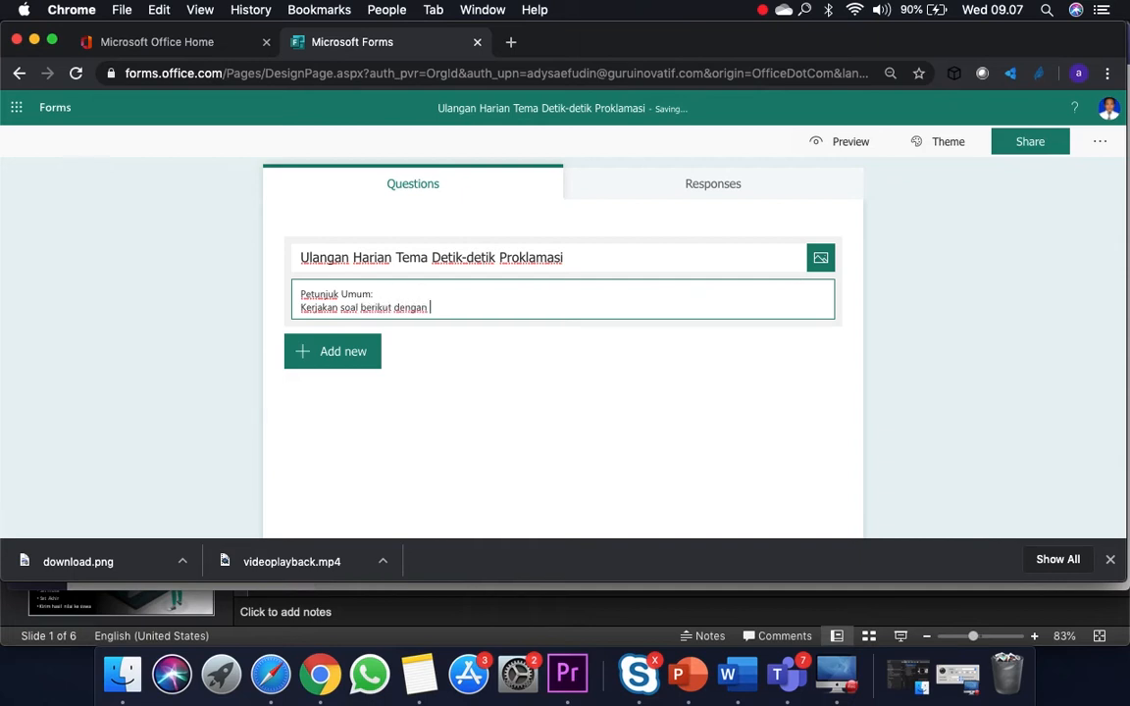
pyautogui.write('benar')
# Add the heading "Petumjuk Khusus" to the description after a blank line
pyautogui.press('Return')
pyautogui.press('Return')
pyautogui.write('Petumju')
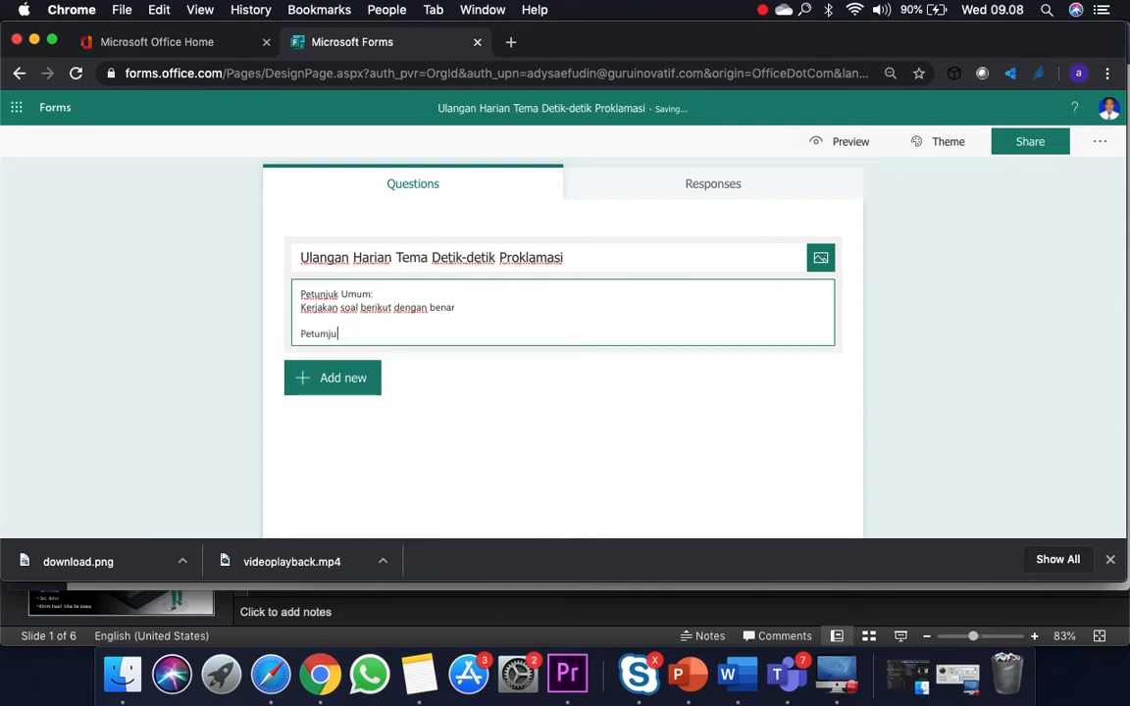
pyautogui.write('k Khusus')
pyautogui.press('Return')
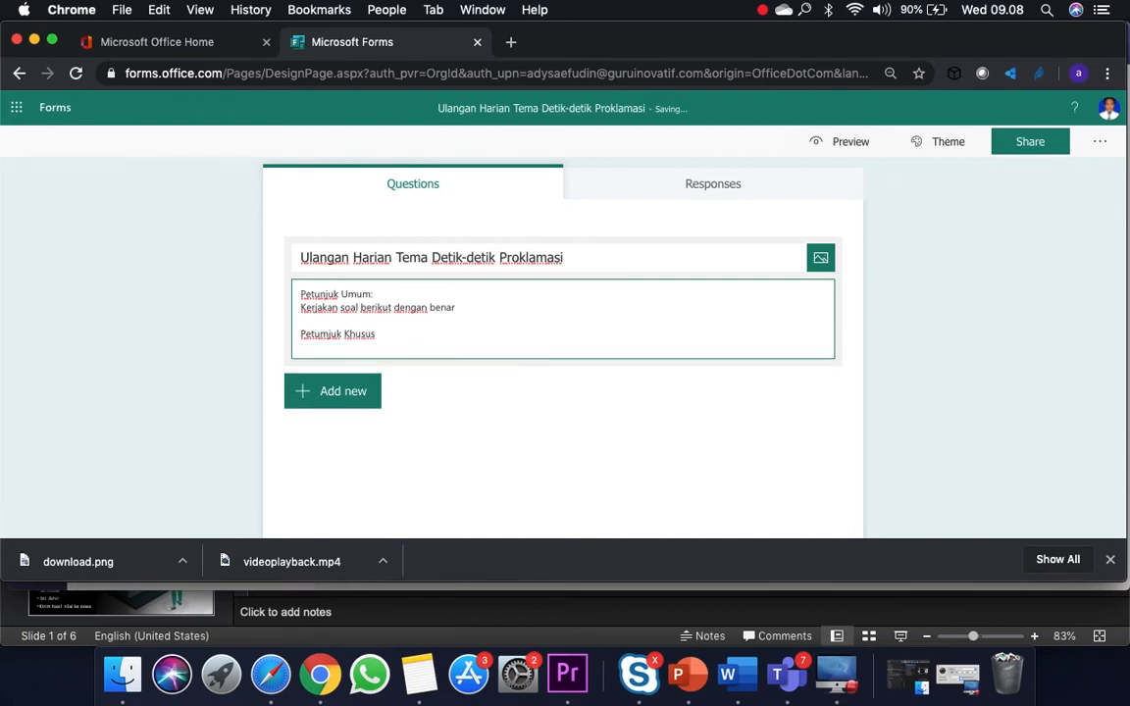
# Enter the first special instruction in the description as "1. Waktu pengerjaan 45 menit"
pyautogui.write('1. dila')
pyautogui.press('BackSpace')
pyautogui.press('BackSpace')
pyautogui.write('Dilarang mem')
pyautogui.press('BackSpace')
pyautogui.press('BackSpace')
pyautogui.press('BackSpace')
pyautogui.press('BackSpace')
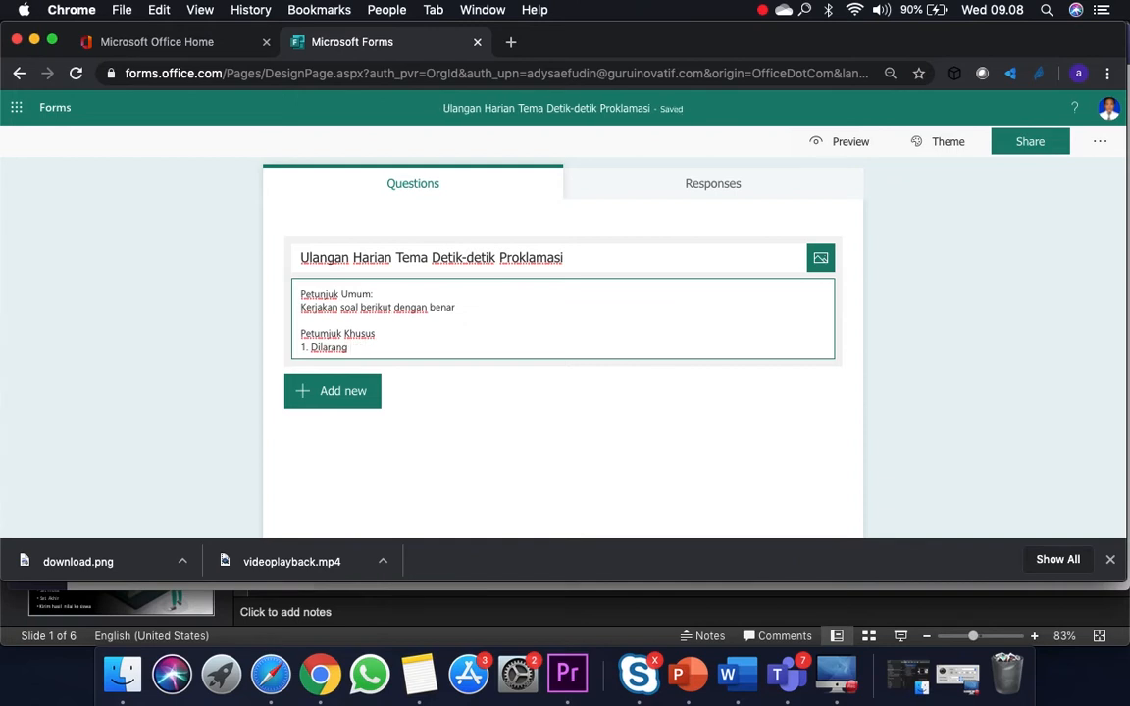
pyautogui.press('BackSpace')
pyautogui.press('BackSpace')
pyautogui.press('BackSpace')
pyautogui.press('BackSpace')
pyautogui.press('BackSpace')
pyautogui.press('BackSpace')
pyautogui.press('BackSpace')
pyautogui.press('BackSpace')
pyautogui.write('Waktu penger')
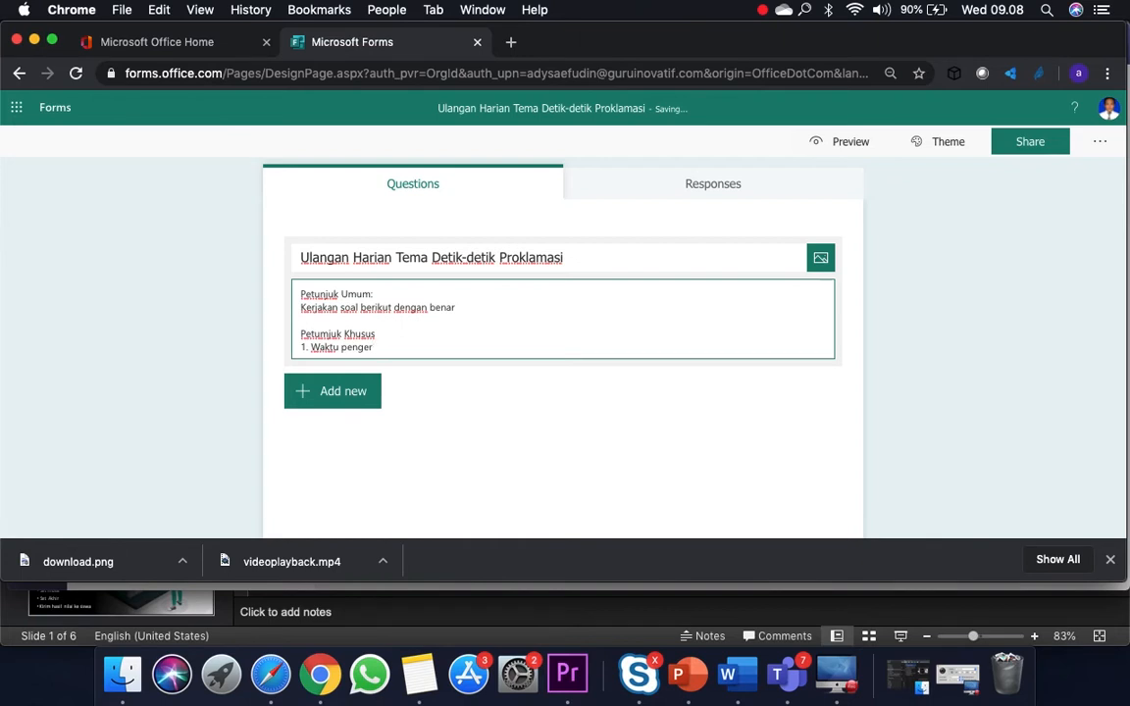
pyautogui.write('jaan 45 menit')
# Enter the second special instruction on a new line as "2. Kerkjakan dengan jujur"
pyautogui.press('Return')
pyautogui.write('2')
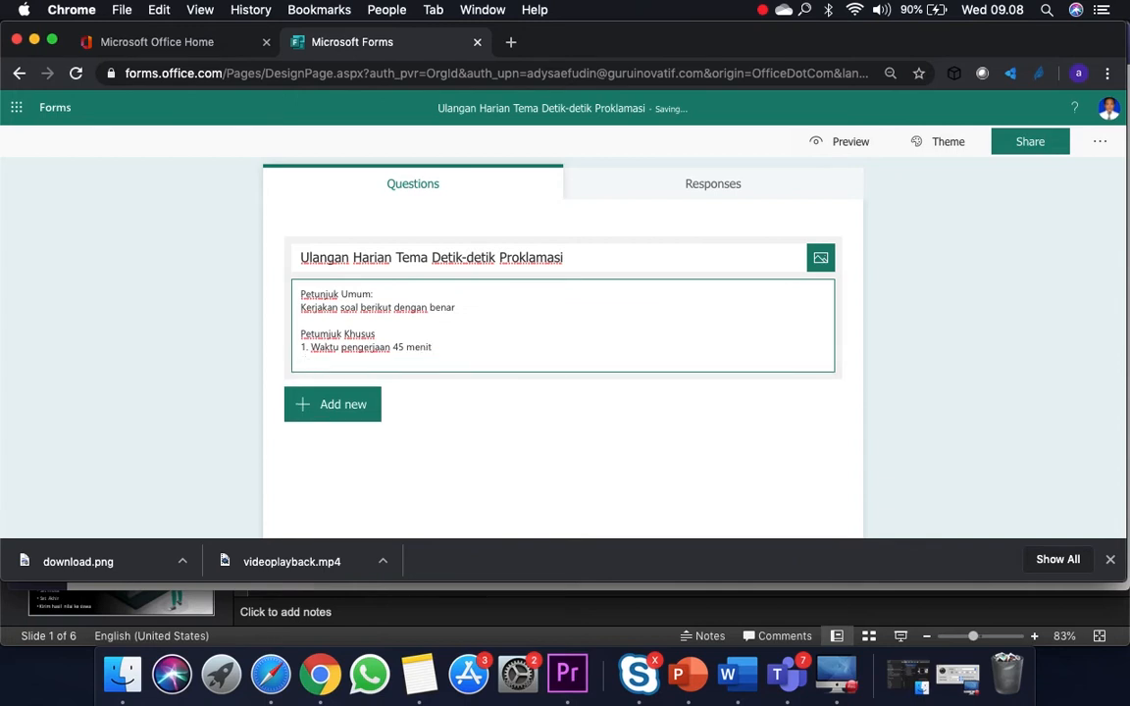
pyautogui.write('. Kerkj')
pyautogui.press('BackSpace')
pyautogui.press('BackSpace')
pyautogui.write('jakan dengan')
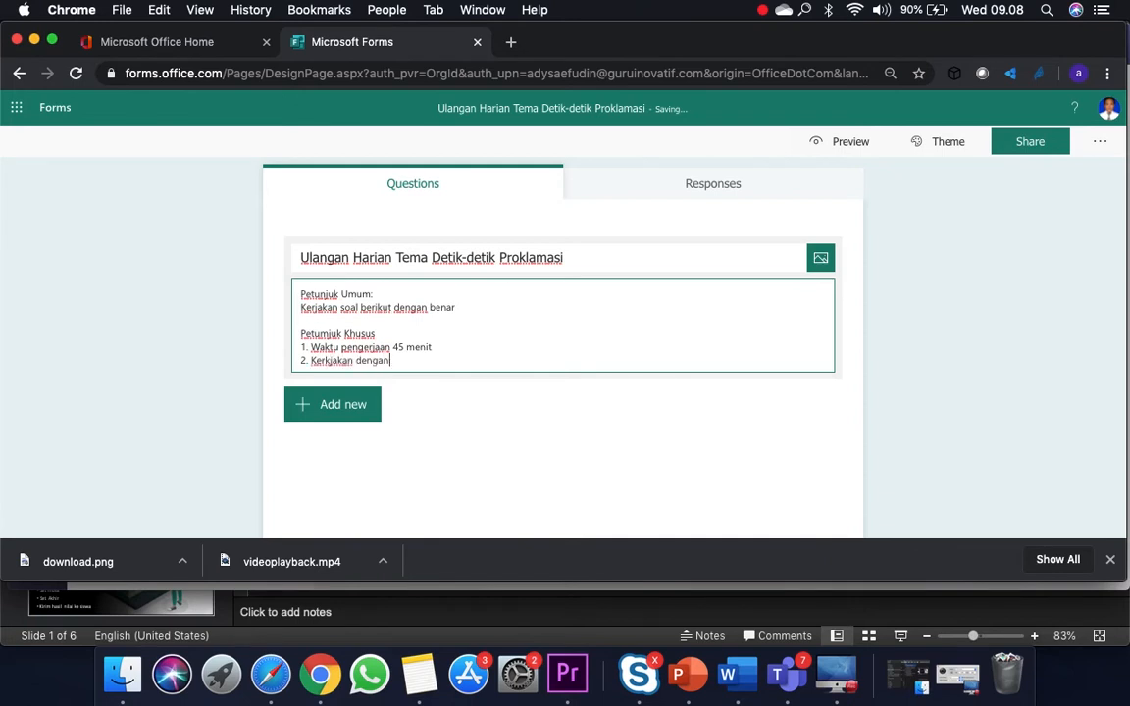
pyautogui.write(' jujur')
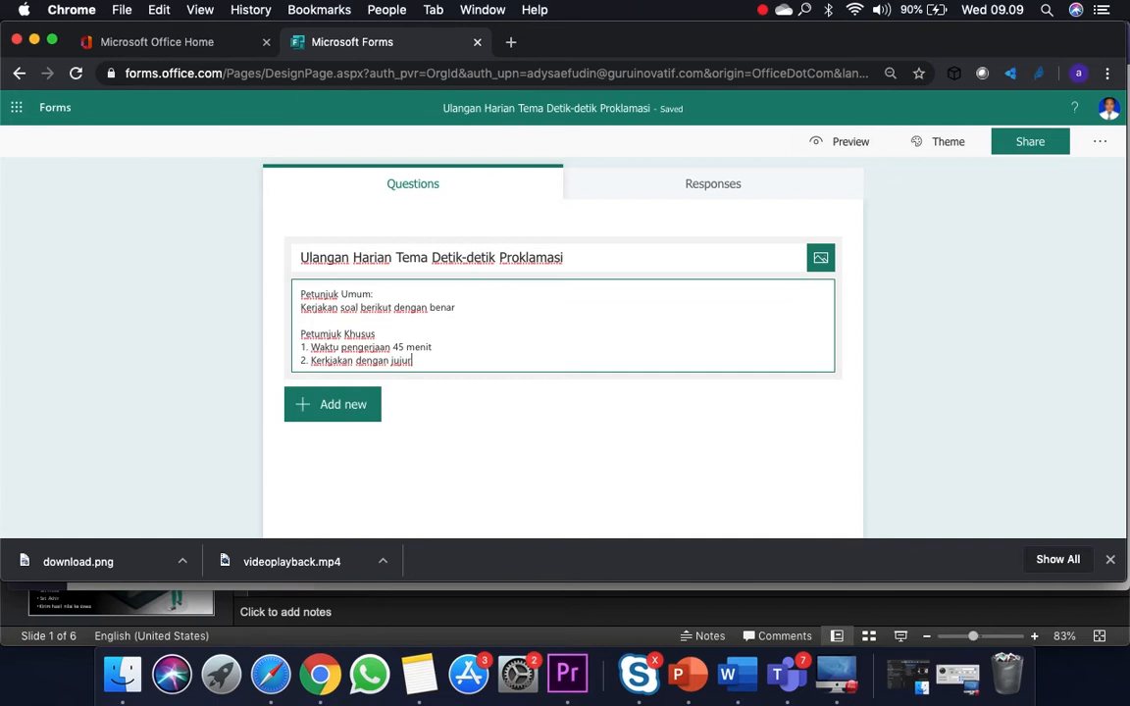
# Add a text question named "Nama" and make it required
pyautogui.click(345, 412)
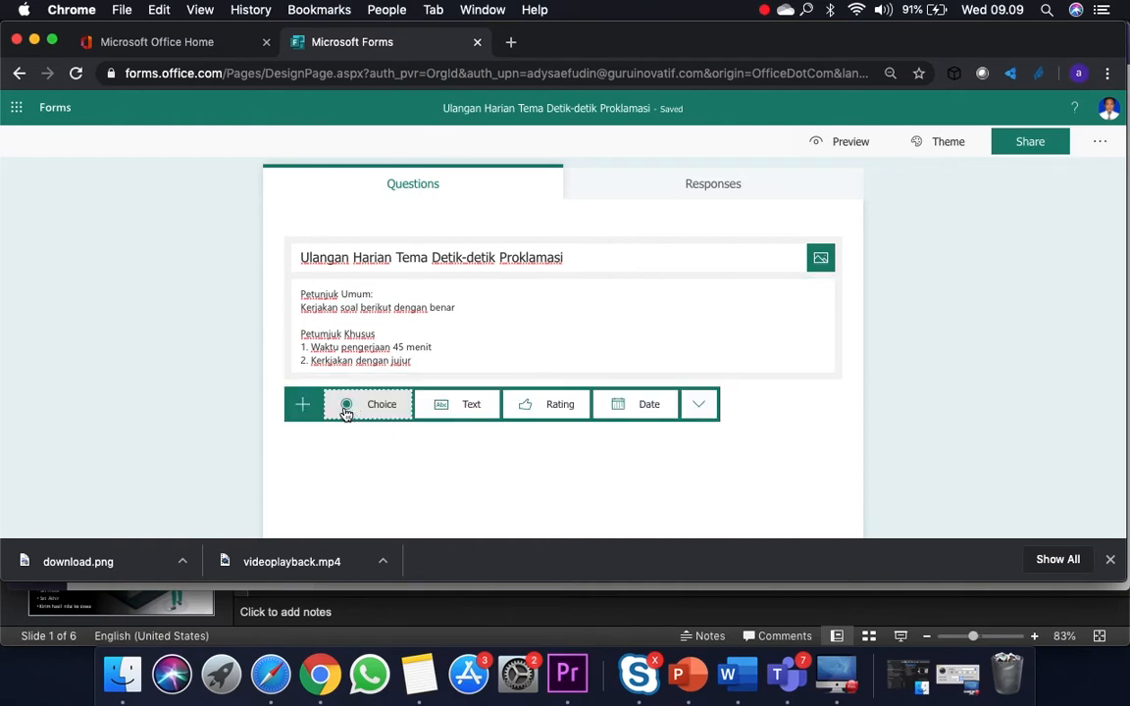
pyautogui.click(454, 411)
pyautogui.write('M')
pyautogui.press('BackSpace')
pyautogui.write('Nama')
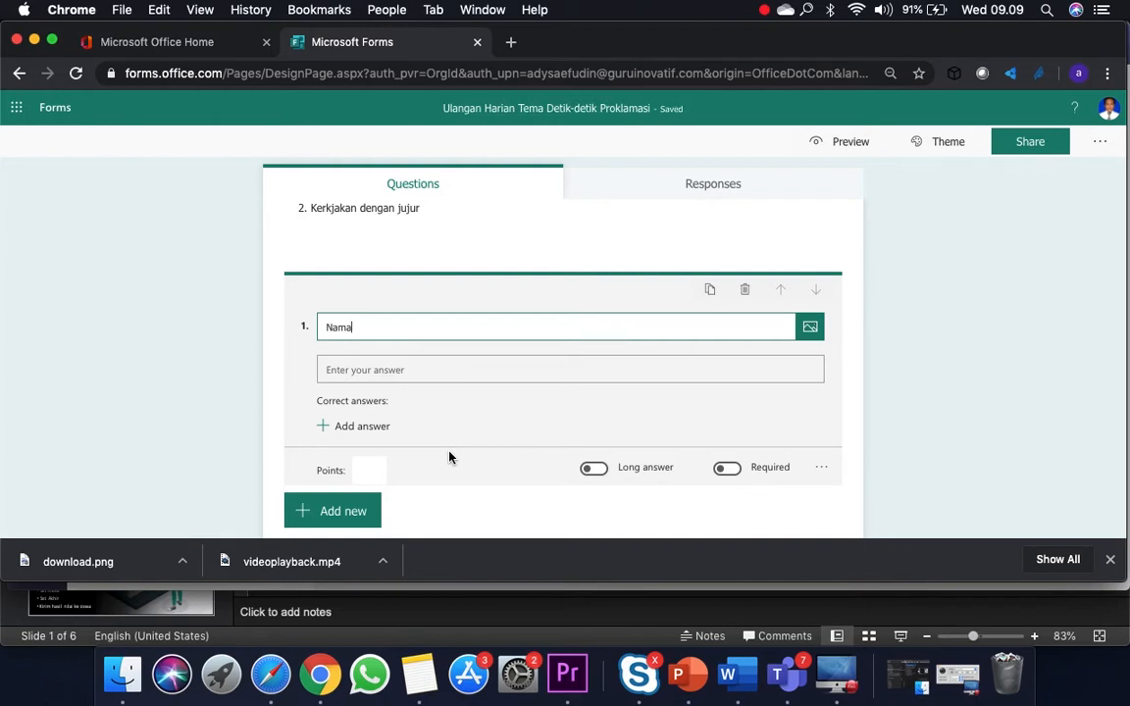
pyautogui.click(731, 470)
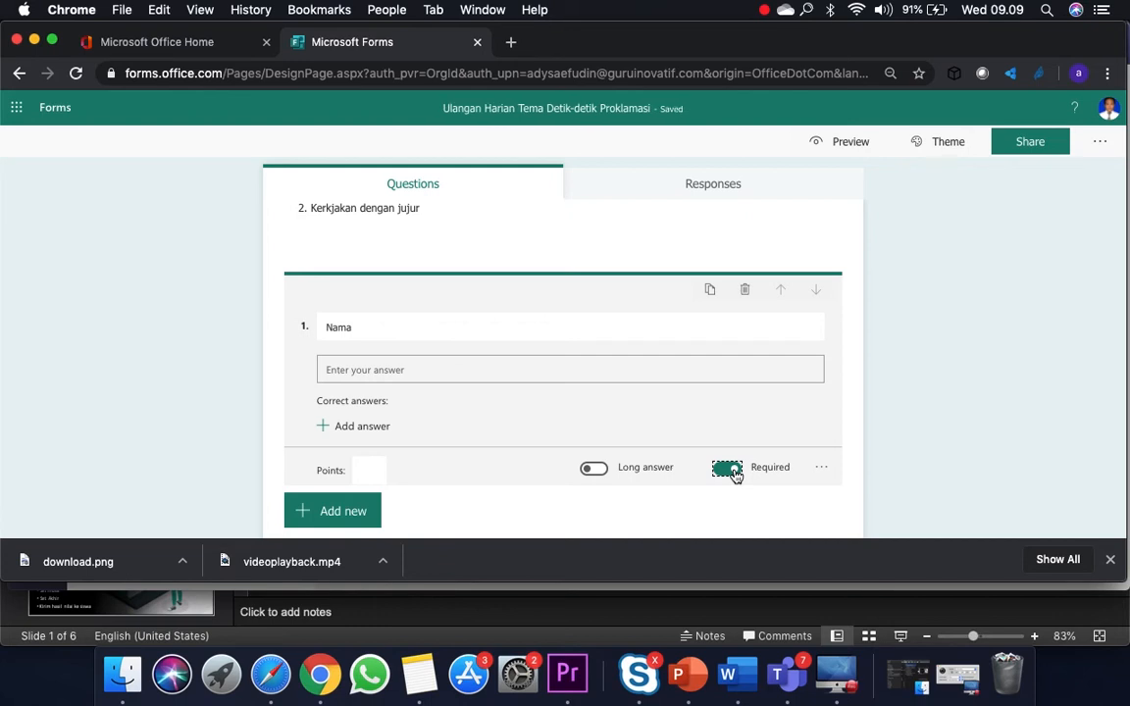
# Add a choice question named "Kelas" below the Nama question
pyautogui.click(366, 514)
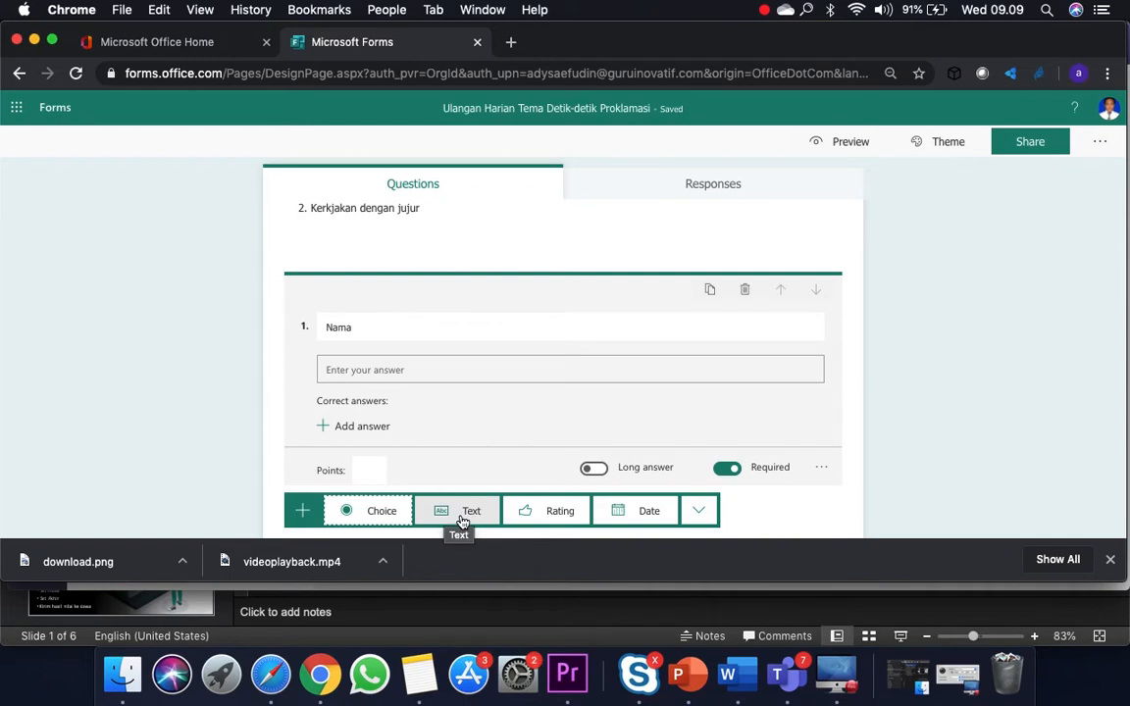
pyautogui.click(383, 511)
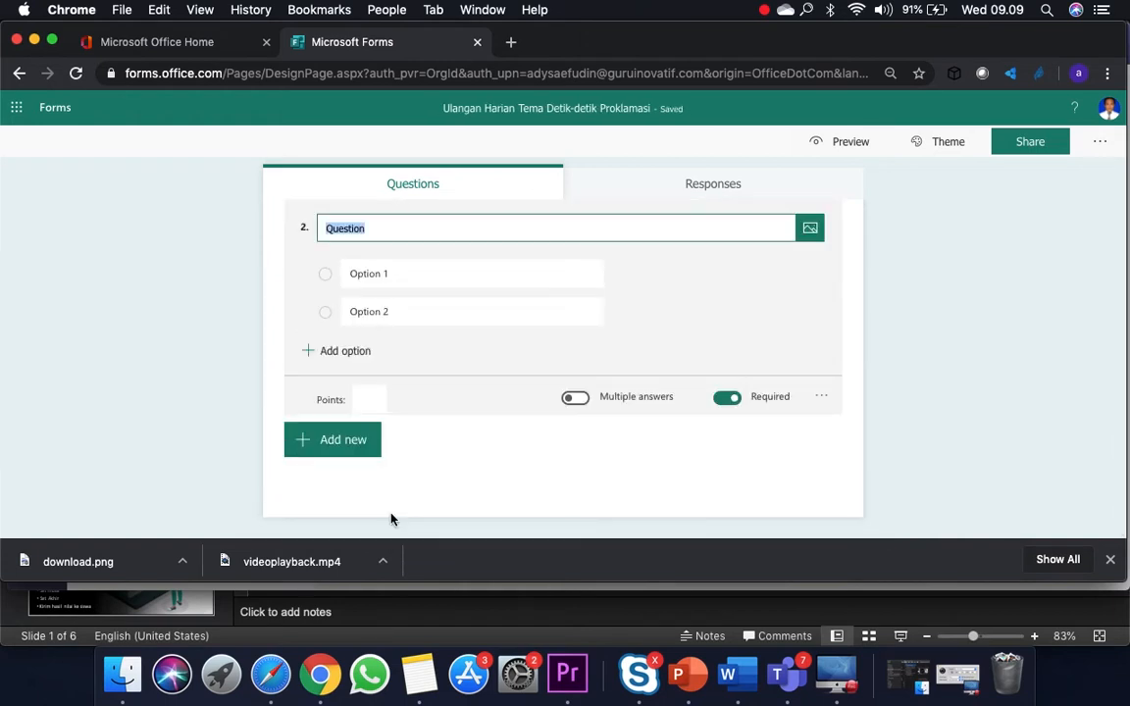
pyautogui.scroll(3, 430, 453)
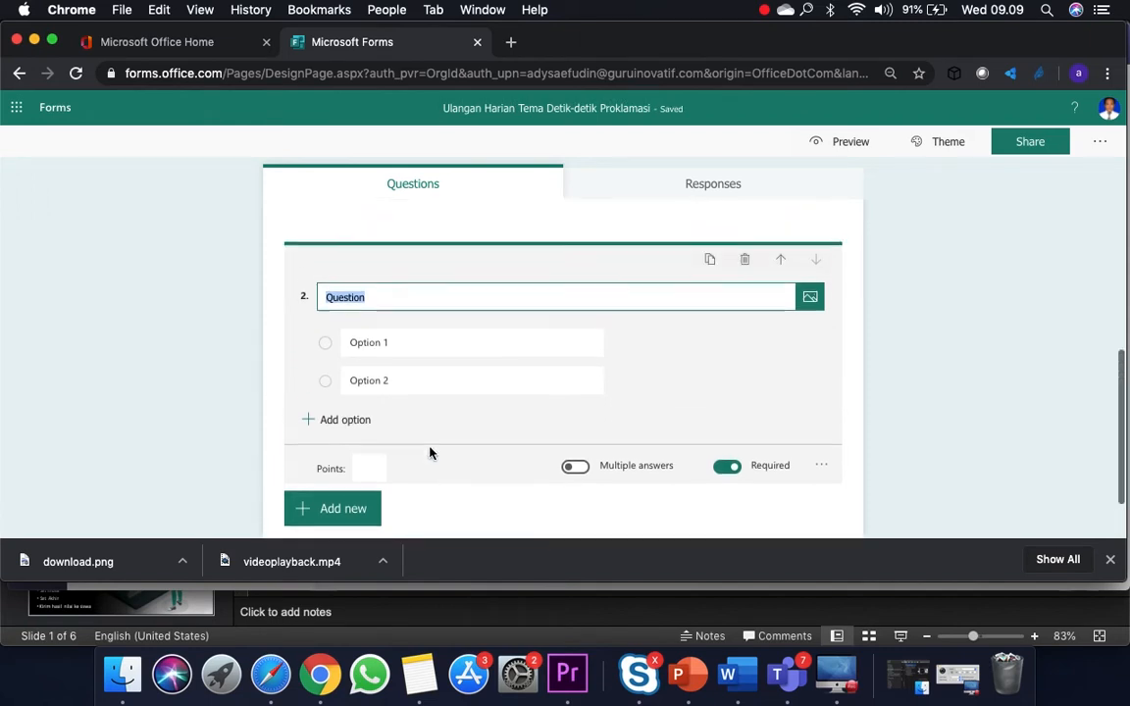
pyautogui.scroll(-1, 430, 453)
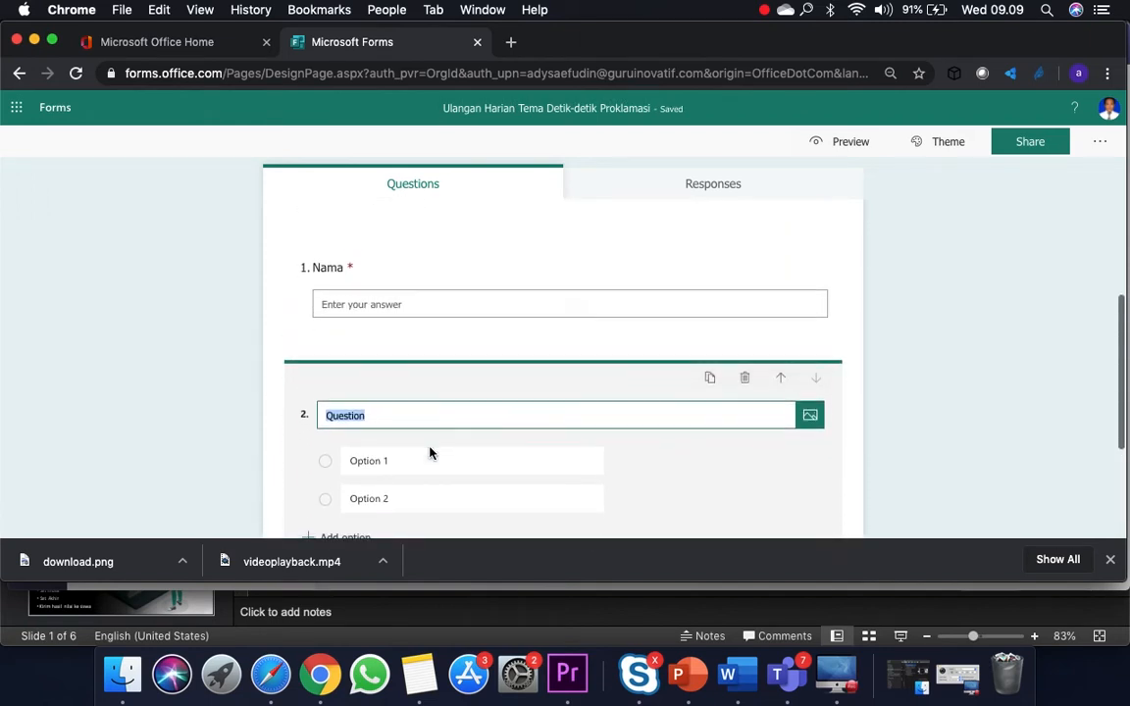
pyautogui.moveTo(429, 448)
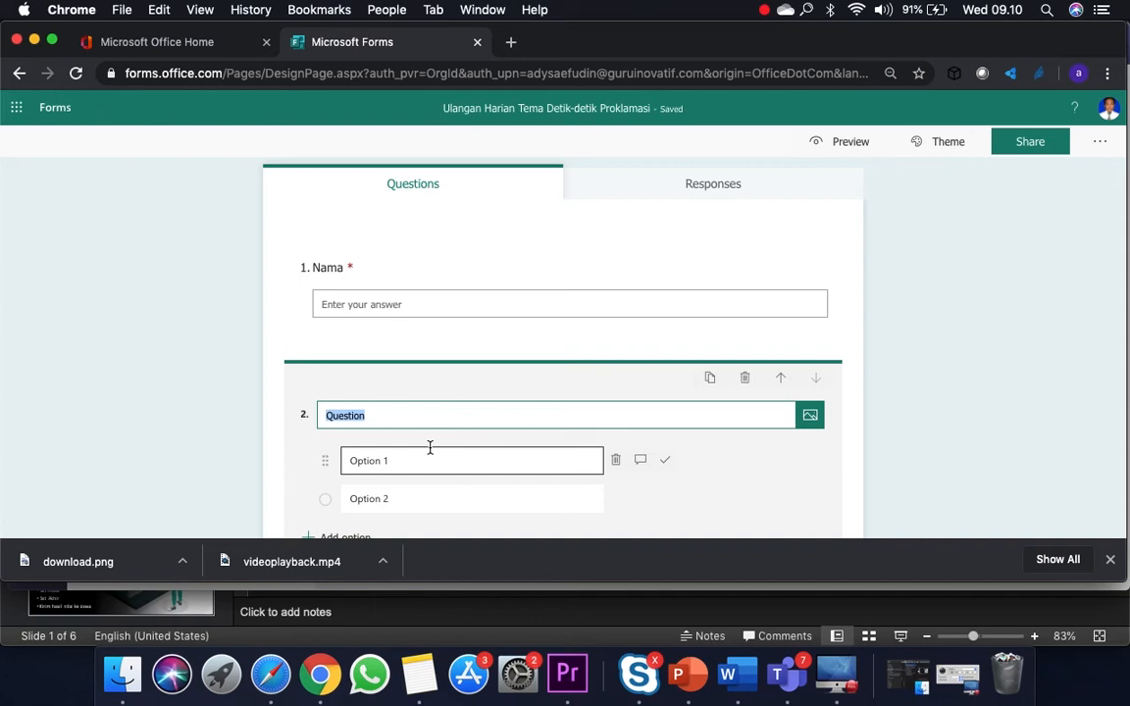
pyautogui.write('Kelas')
# Fill in the Kelas question's answer options as "VI. A", "VI. B" and an added third option "VI. C"
pyautogui.click(444, 458)
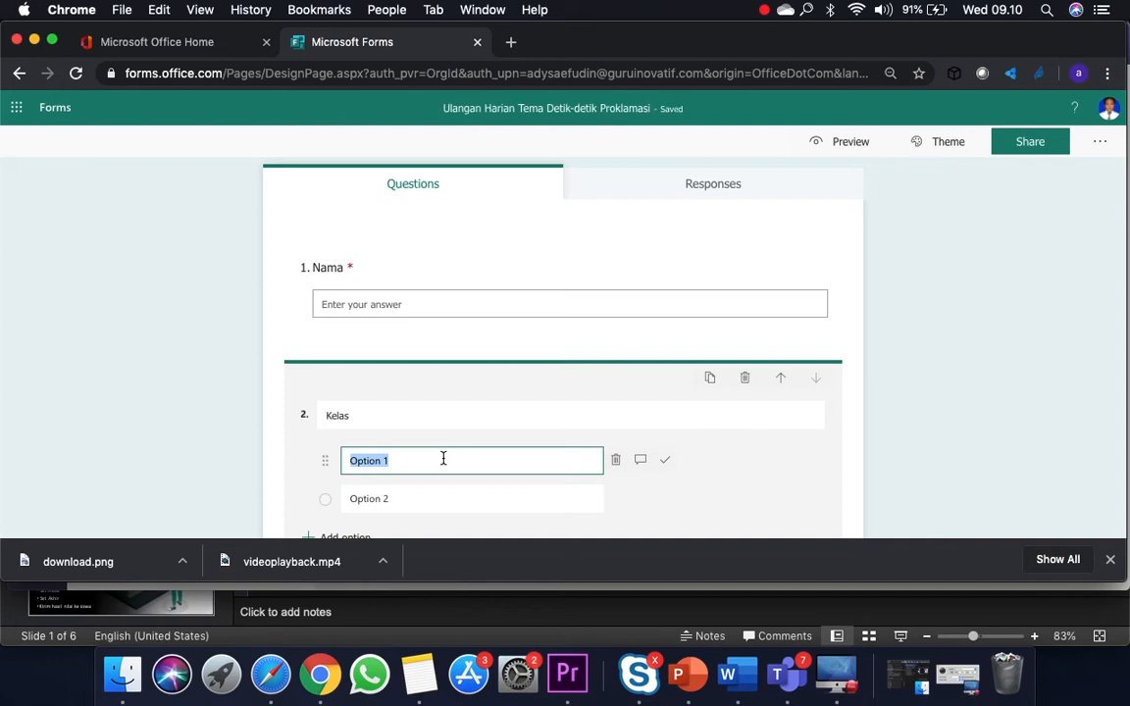
pyautogui.write('I')
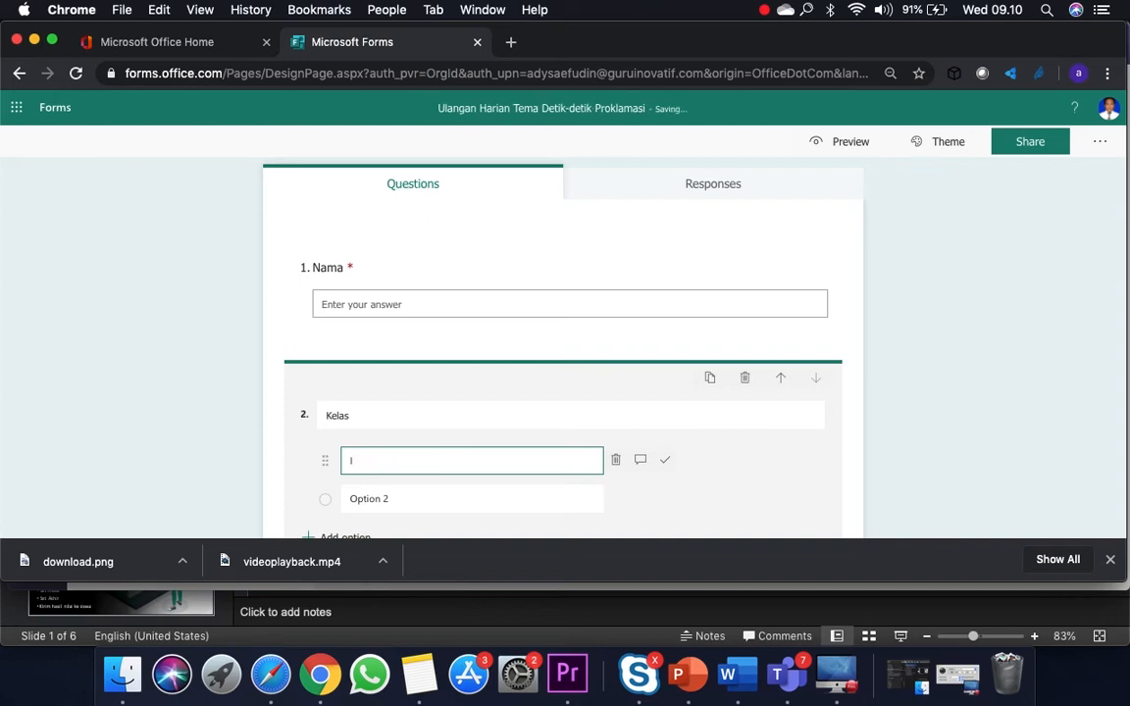
pyautogui.press('BackSpace')
pyautogui.write('VI. A')
pyautogui.click(435, 500)
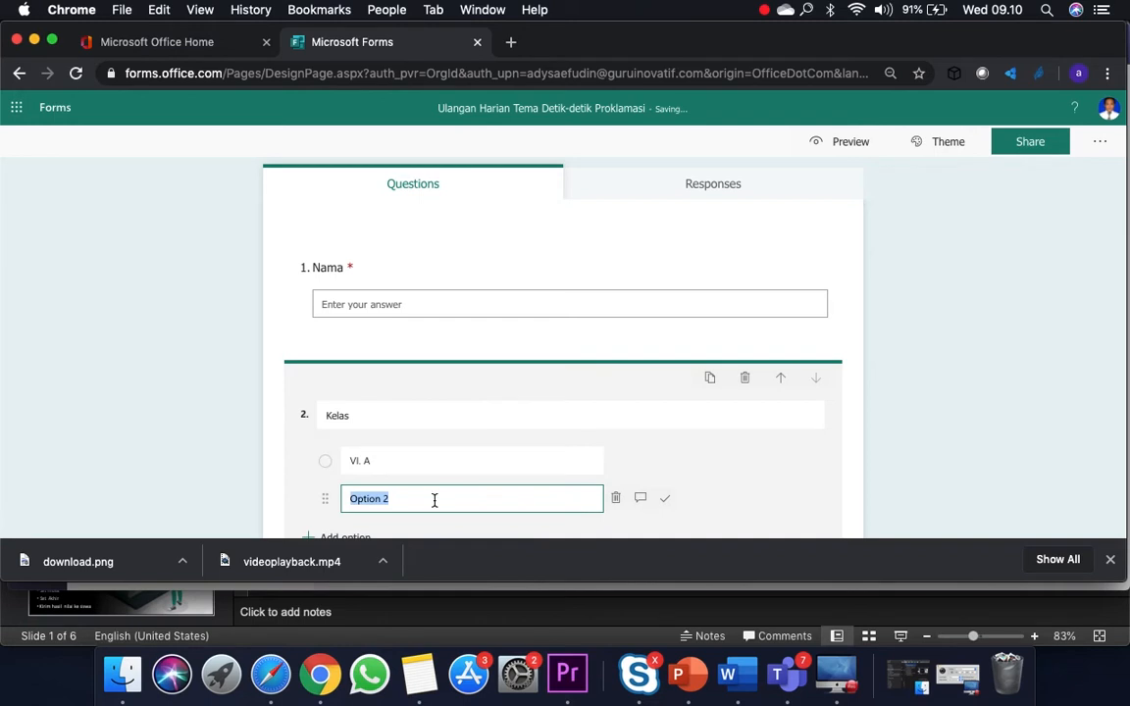
pyautogui.write('VI. B')
pyautogui.scroll(-1, 447, 495)
pyautogui.click(365, 482)
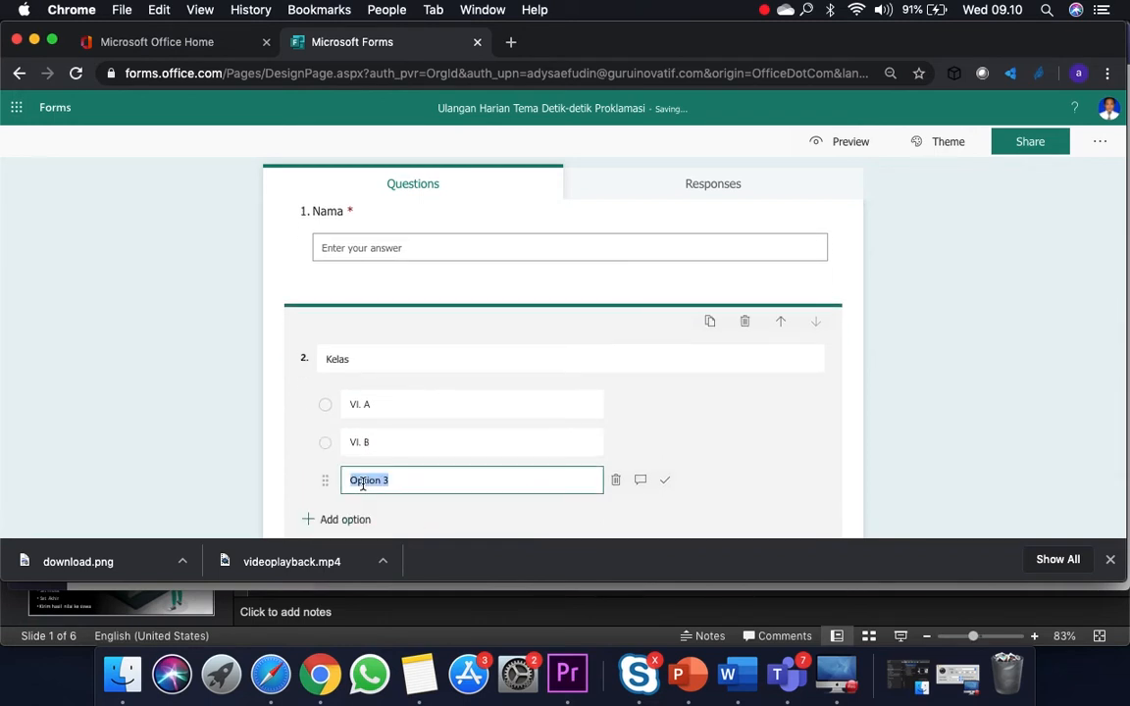
pyautogui.write('VI. C')
pyautogui.scroll(-3, 537, 401)
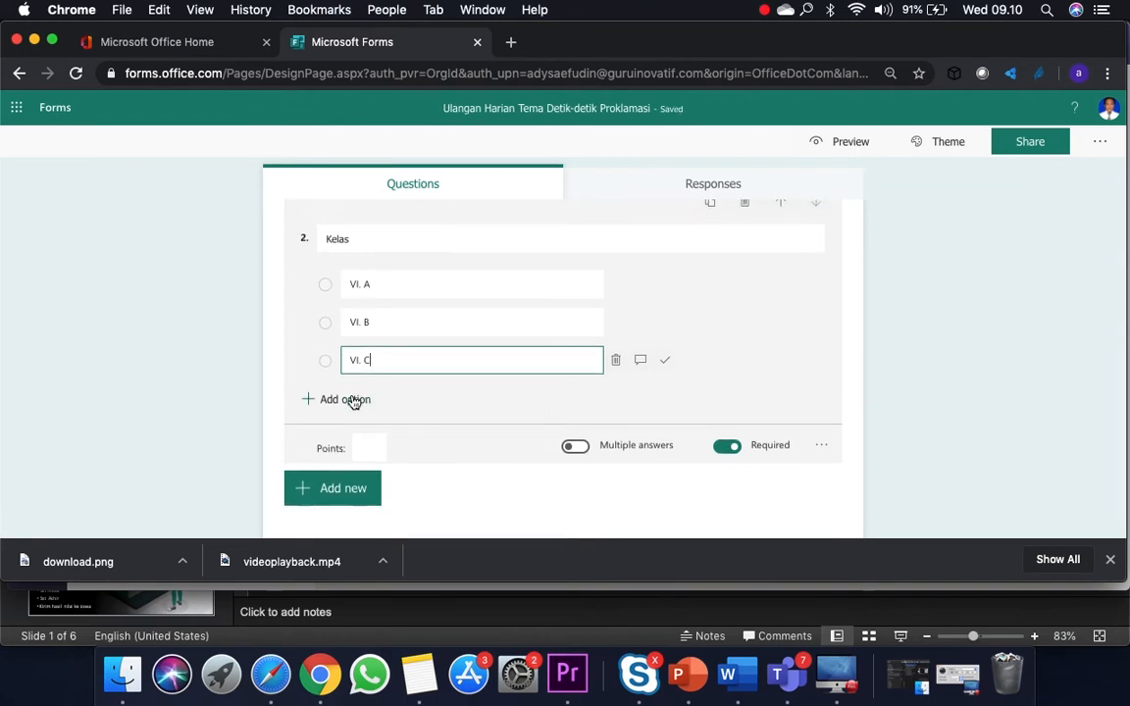
pyautogui.click(356, 398)
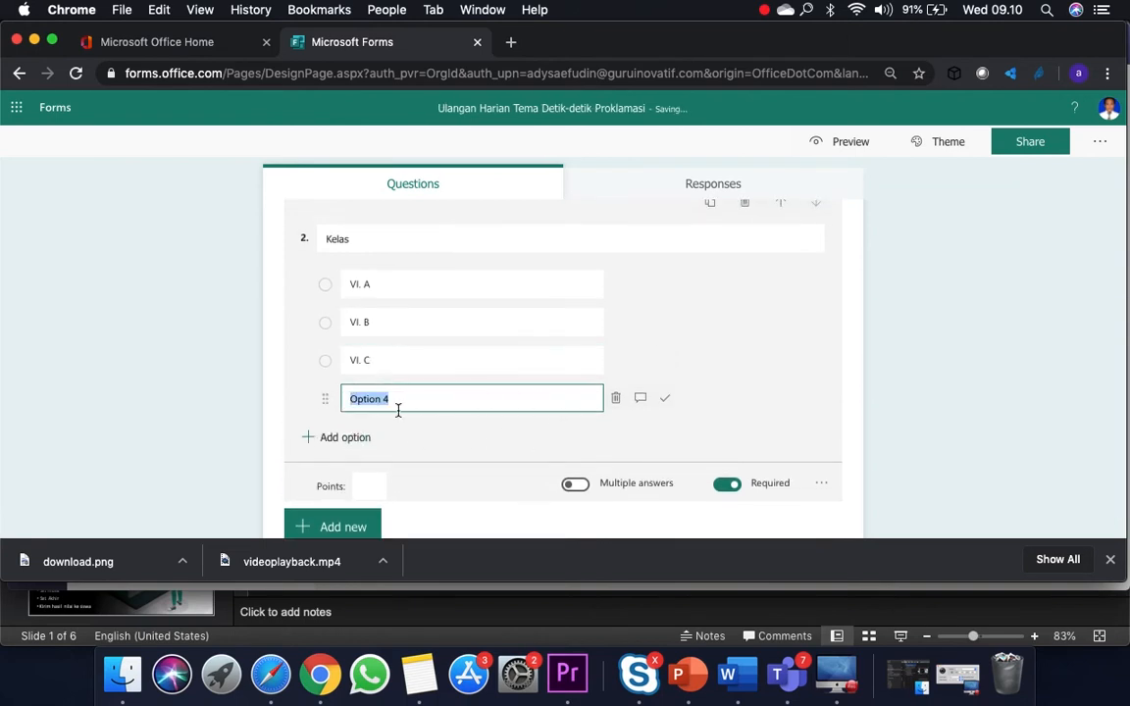
pyautogui.click(615, 398)
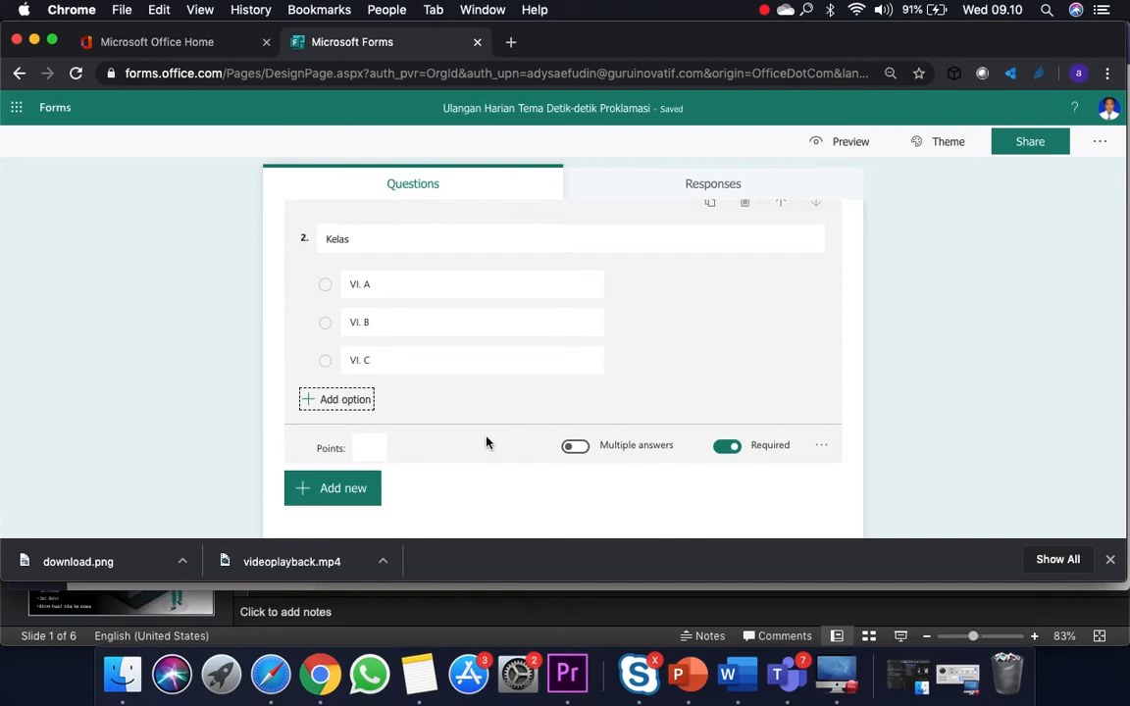
# Add a text question named "No Absen" below the Kelas question
pyautogui.scroll(-1, 365, 495)
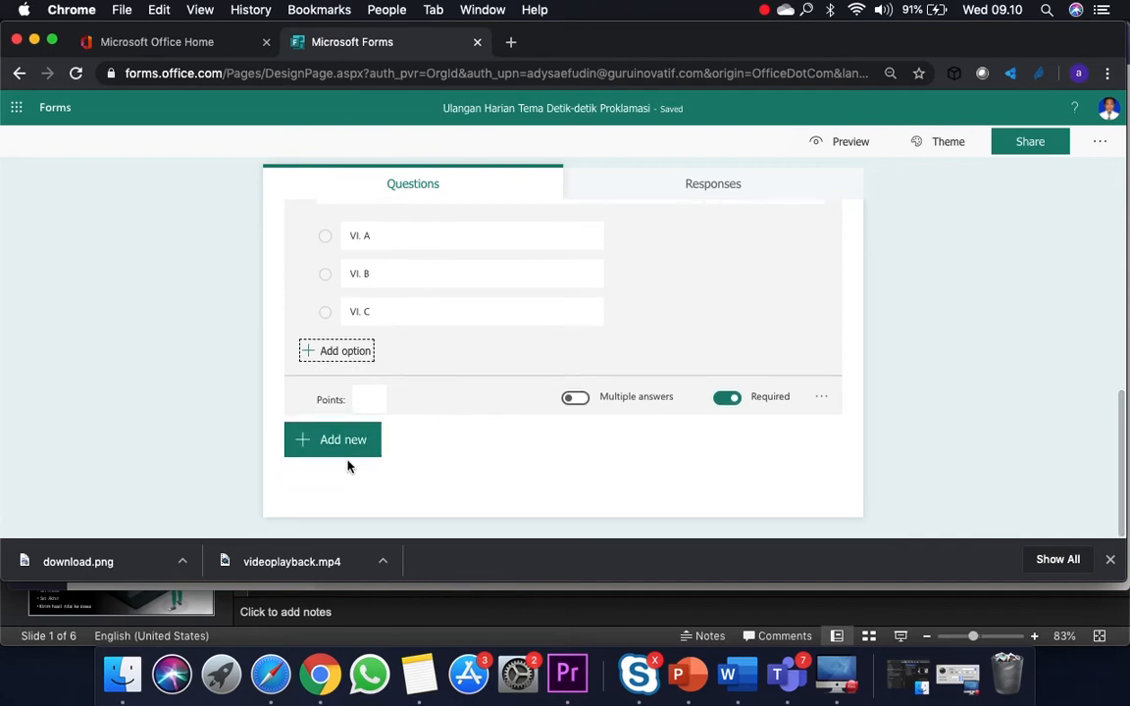
pyautogui.click(353, 446)
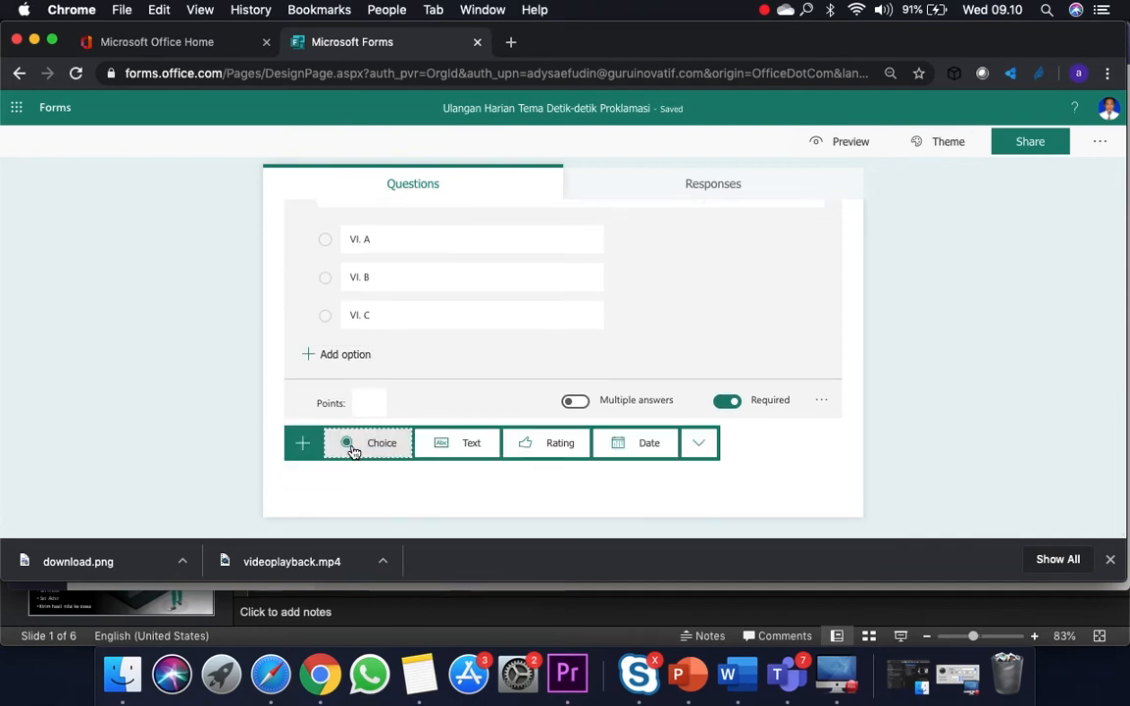
pyautogui.click(454, 444)
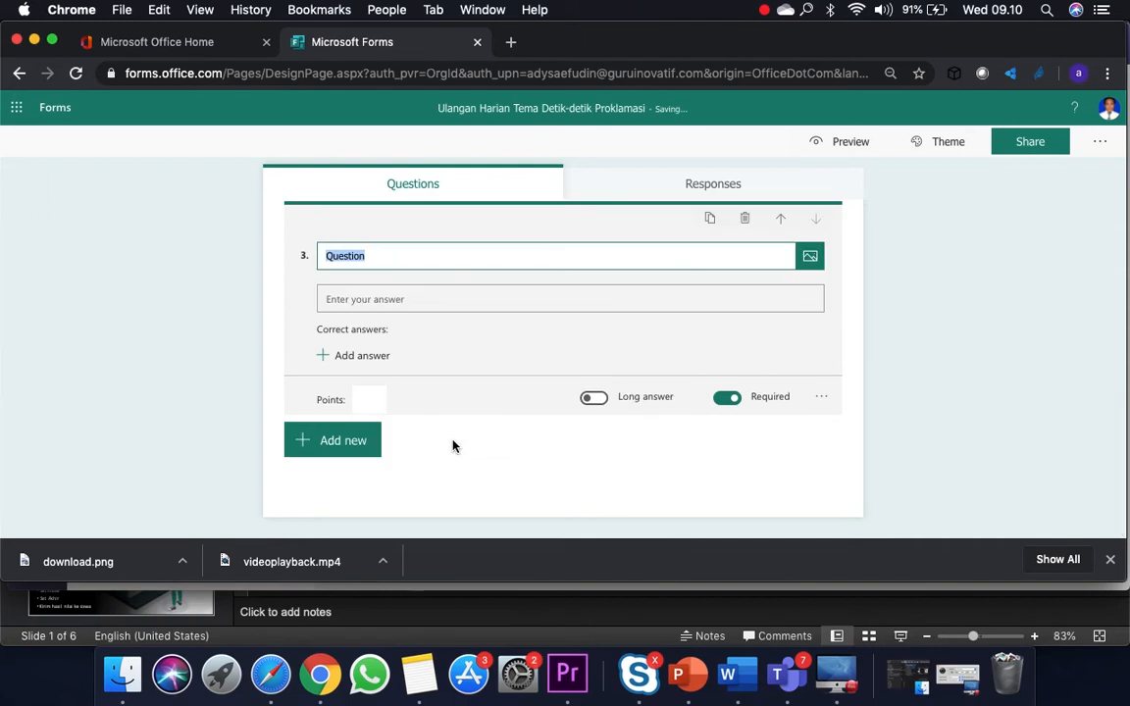
pyautogui.write('No Absen')
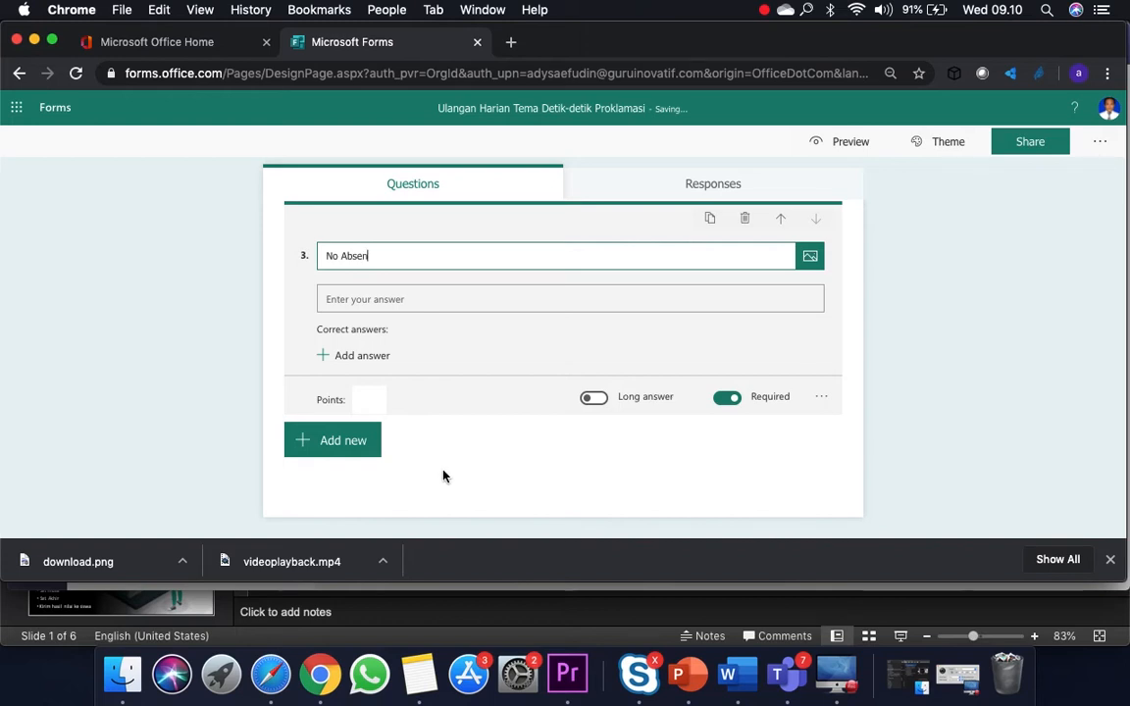
pyautogui.click(445, 314)
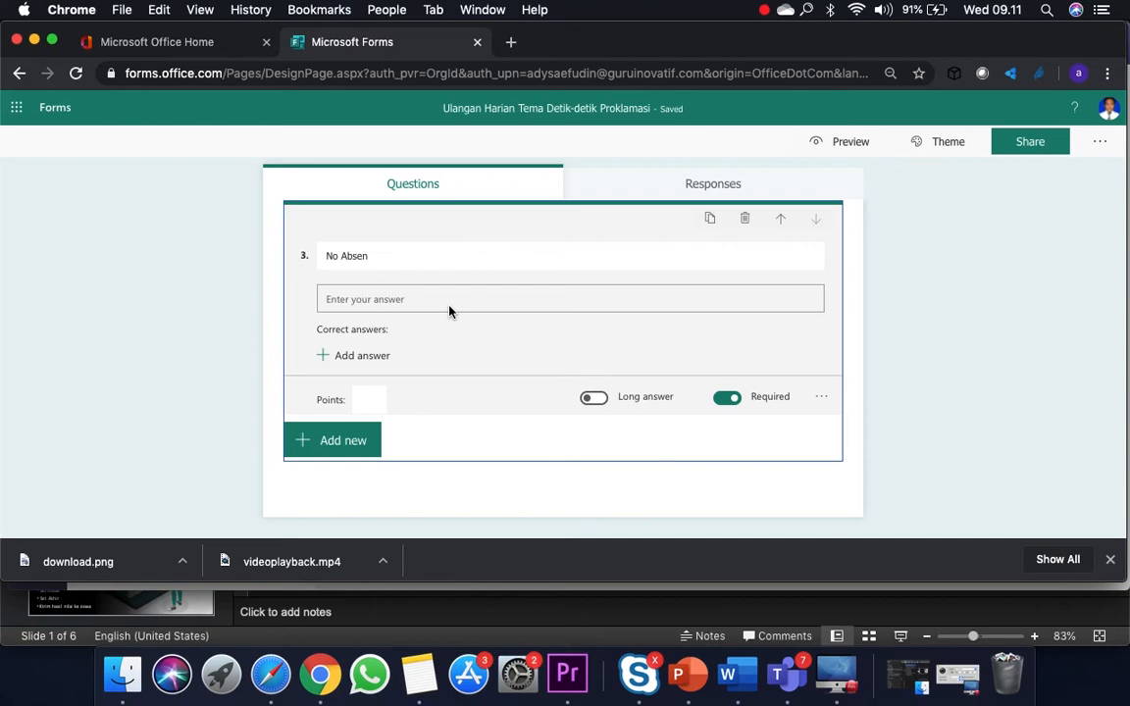
# Add a restriction to the No Absen question so that its answer has to be a Number
pyautogui.click(821, 400)
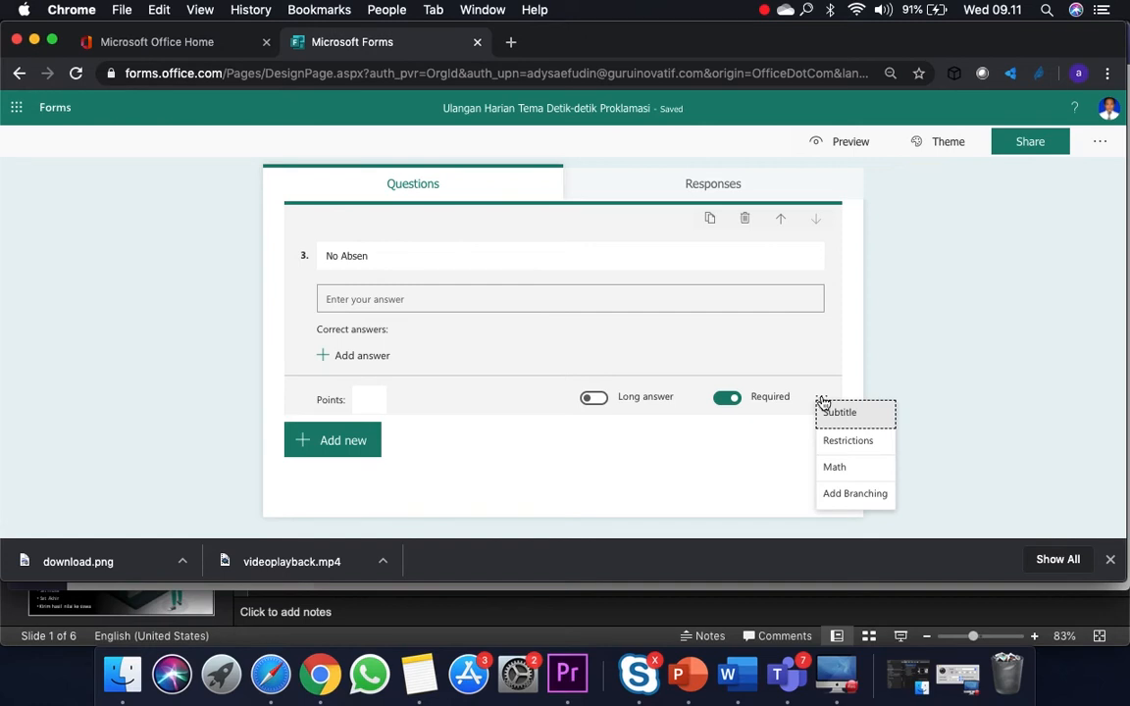
pyautogui.click(839, 444)
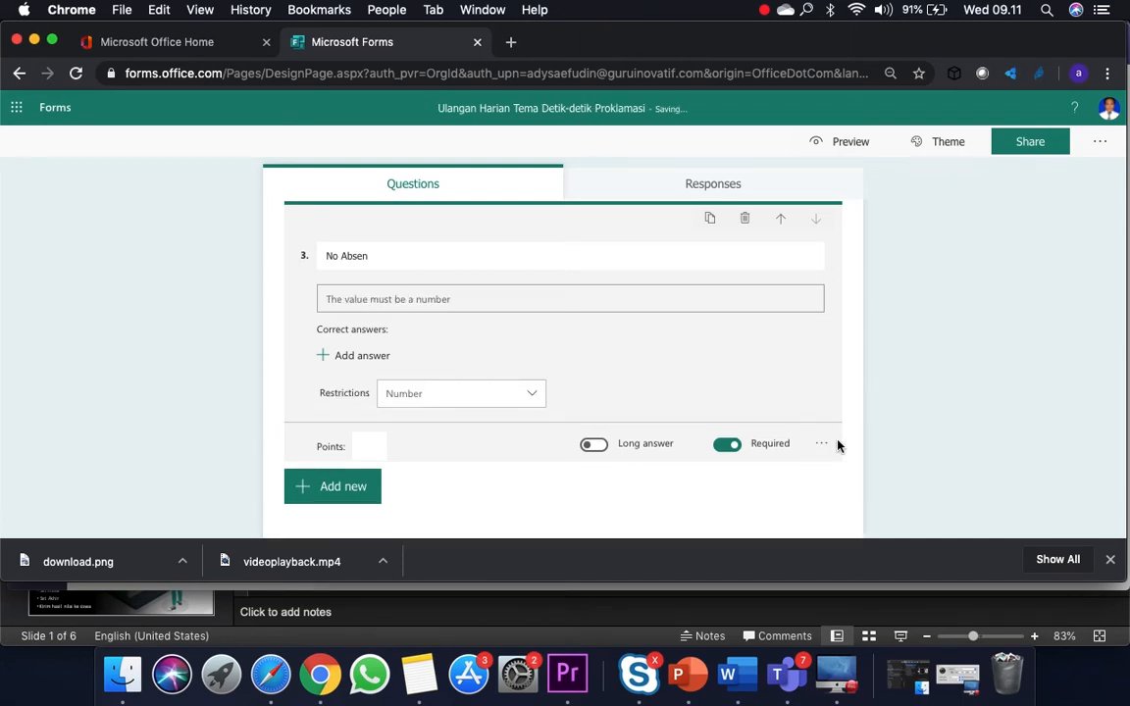
pyautogui.click(532, 395)
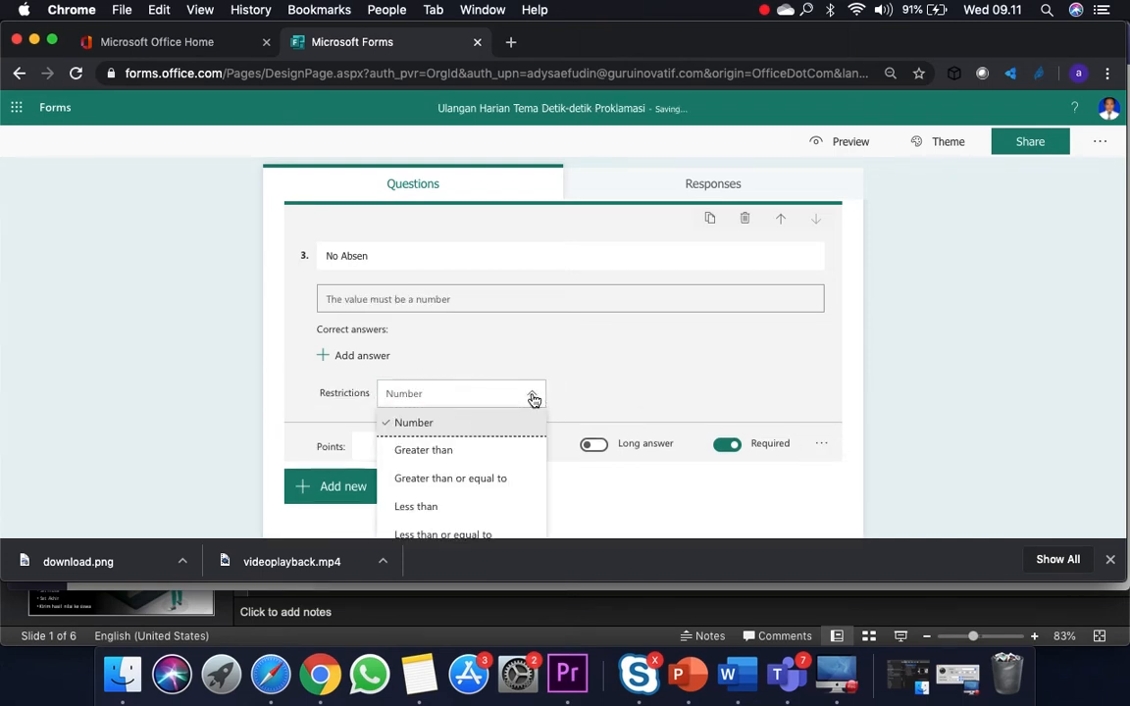
pyautogui.click(476, 427)
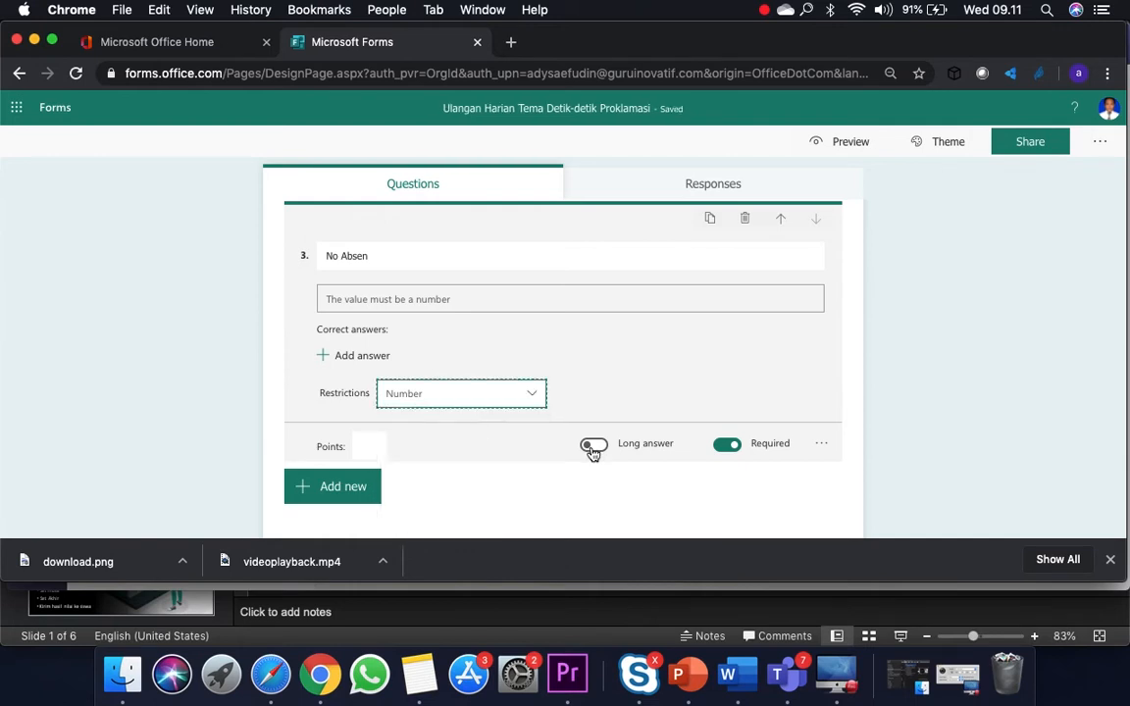
pyautogui.scroll(-2, 504, 459)
pyautogui.click(530, 348)
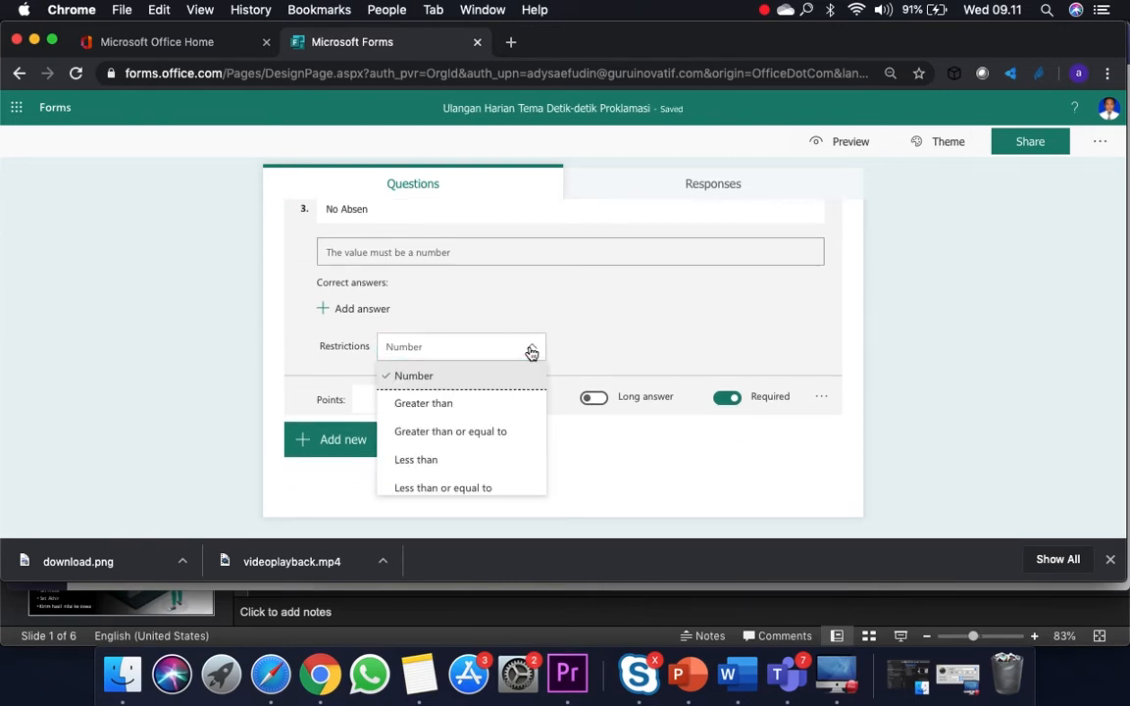
pyautogui.scroll(-4, 512, 447)
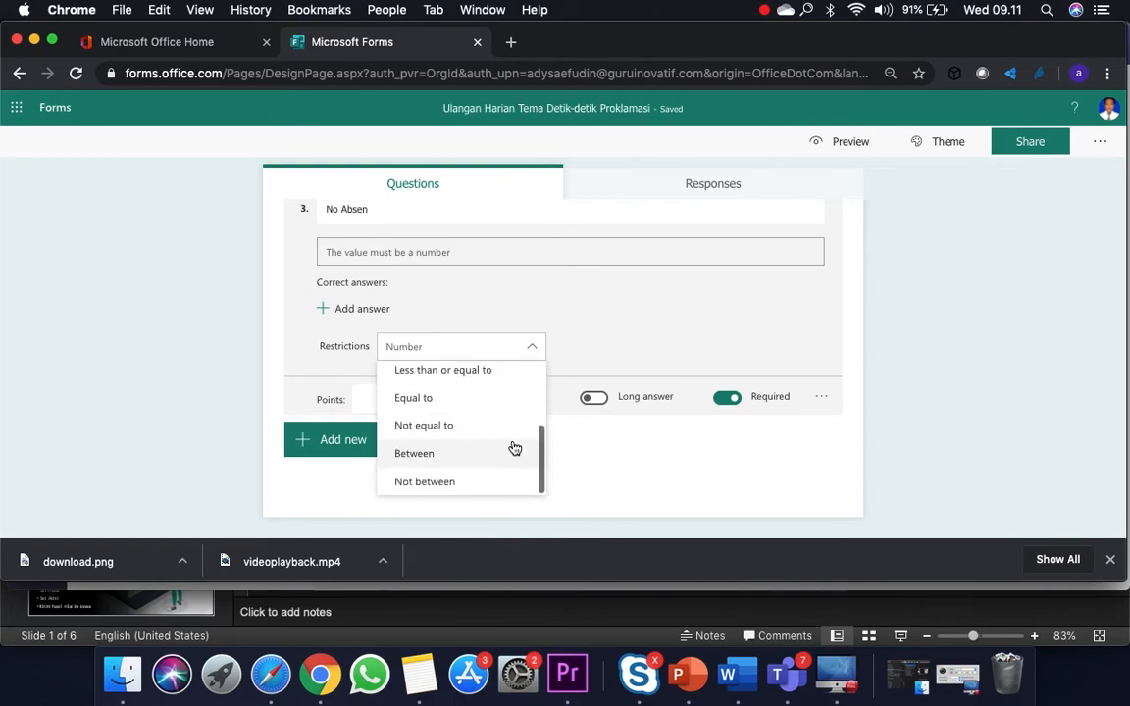
pyautogui.scroll(4, 514, 448)
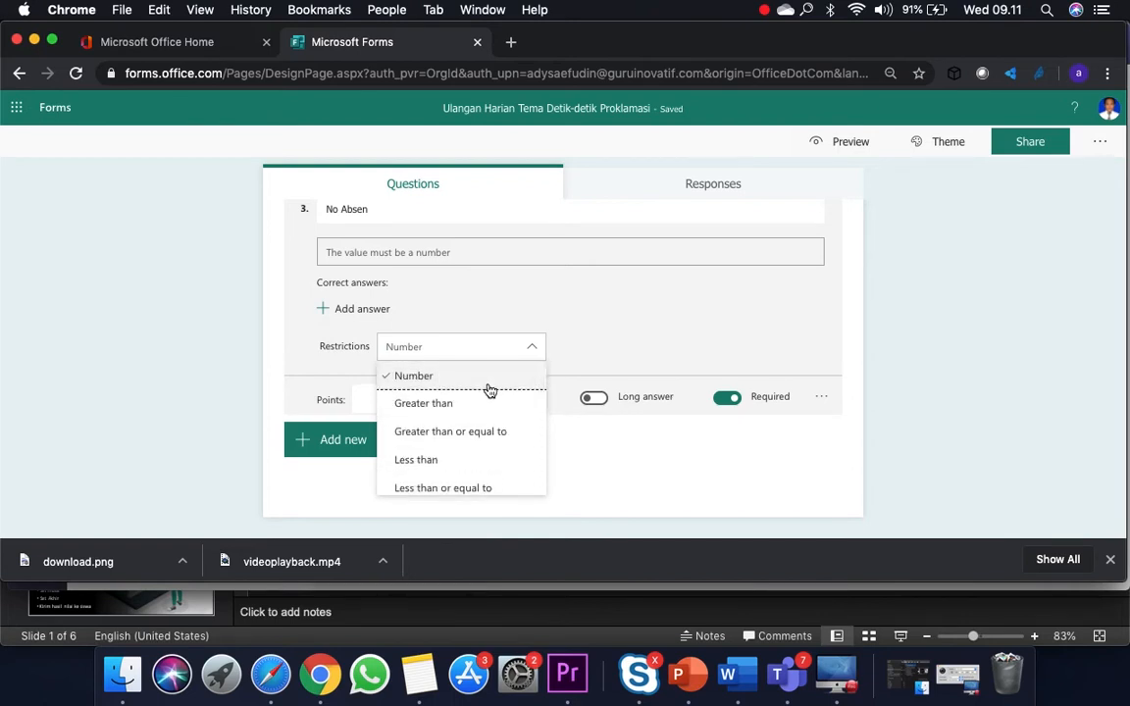
pyautogui.click(486, 382)
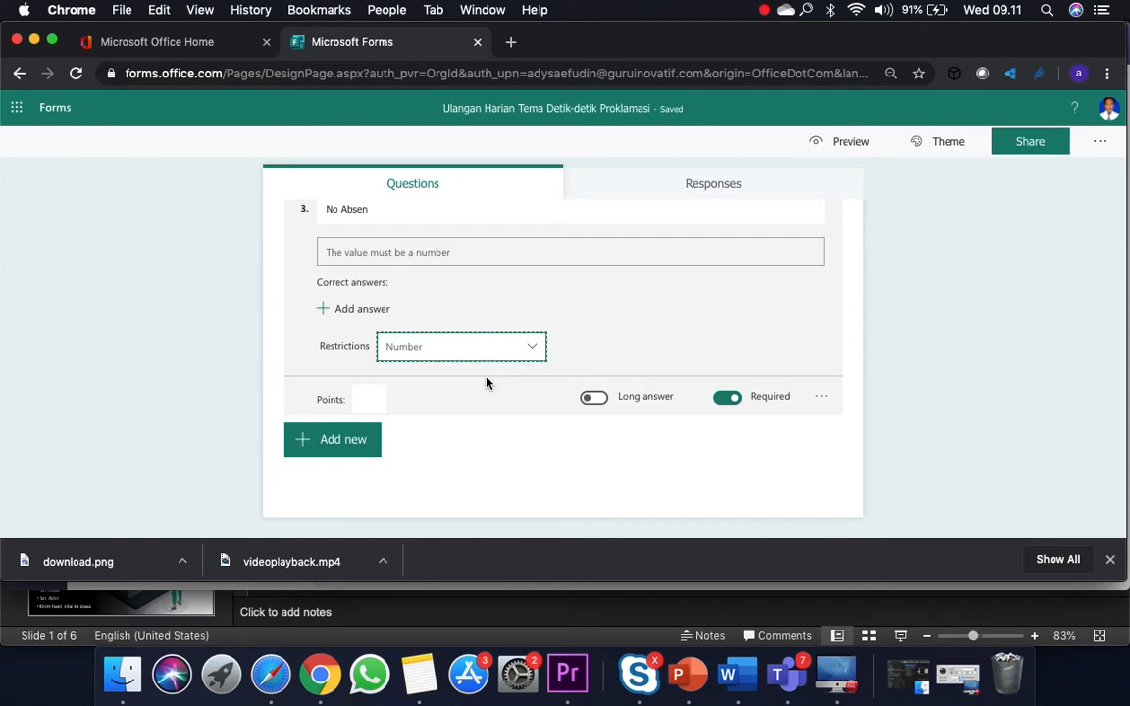
pyautogui.scroll(2, 488, 422)
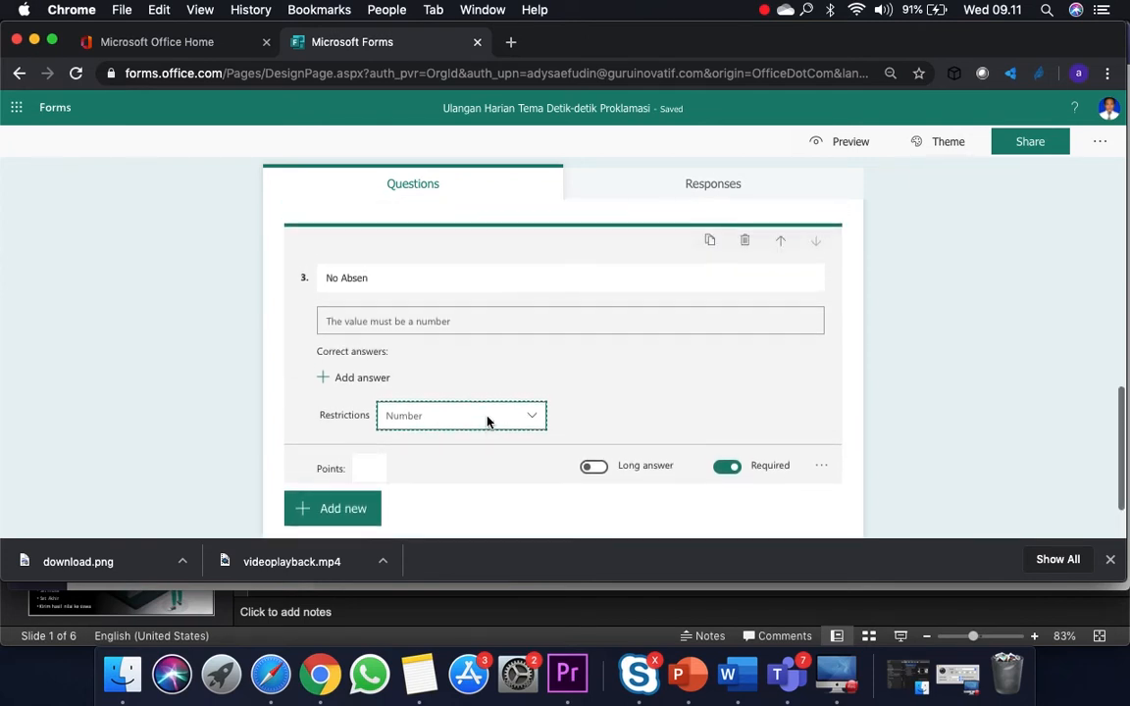
pyautogui.scroll(-2, 488, 421)
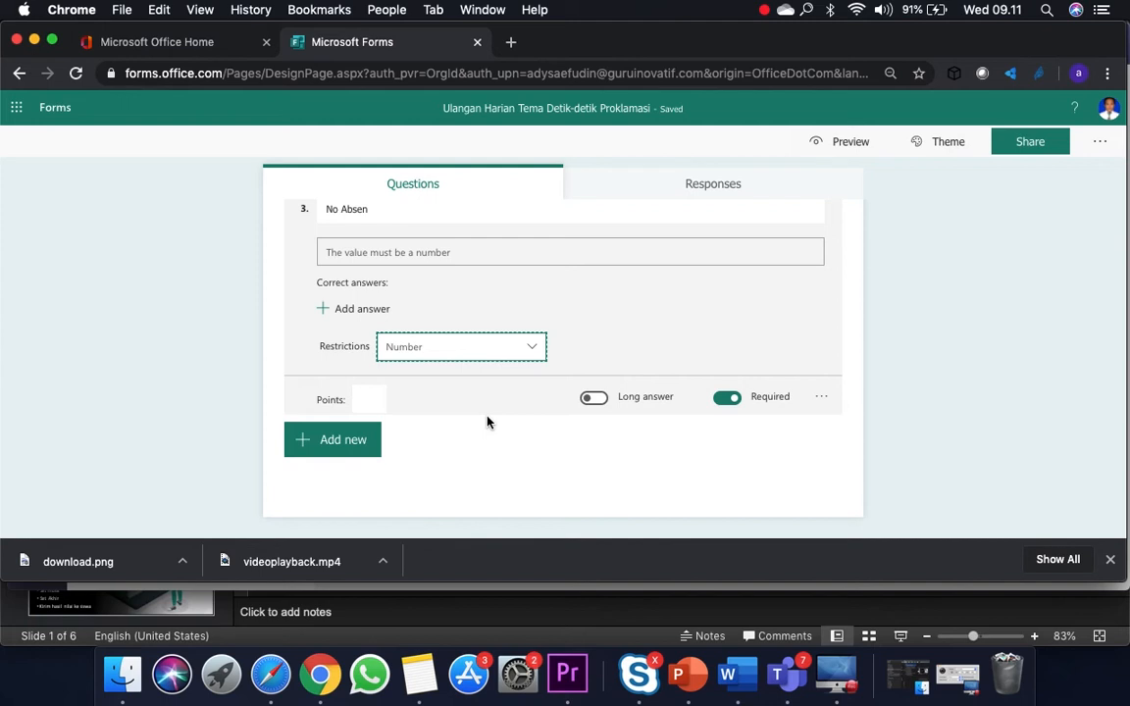
pyautogui.scroll(1, 487, 422)
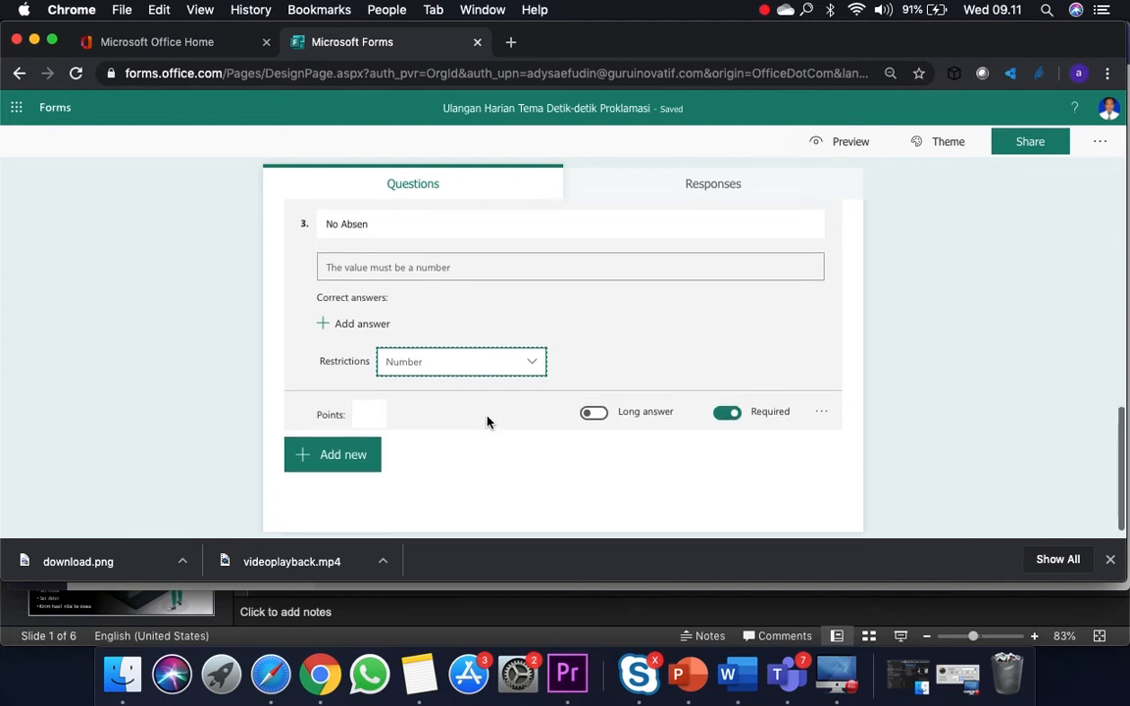
pyautogui.scroll(2, 488, 421)
# Add a new choice question below the No Absen question
pyautogui.scroll(-2, 487, 422)
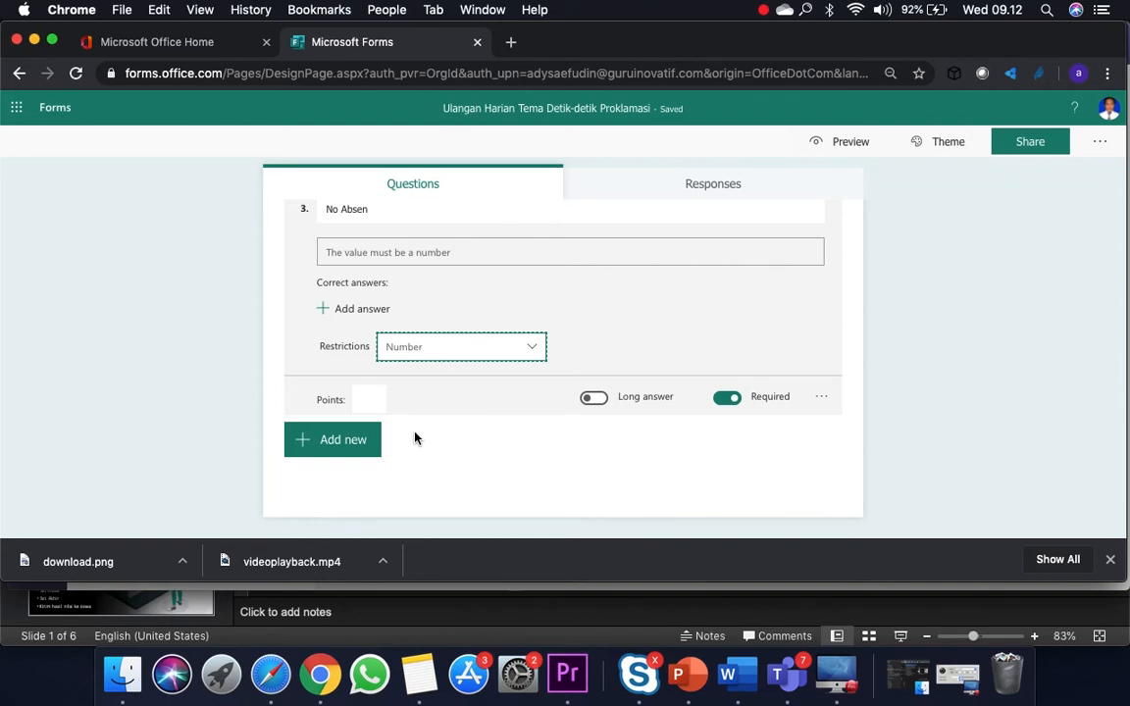
pyautogui.click(365, 447)
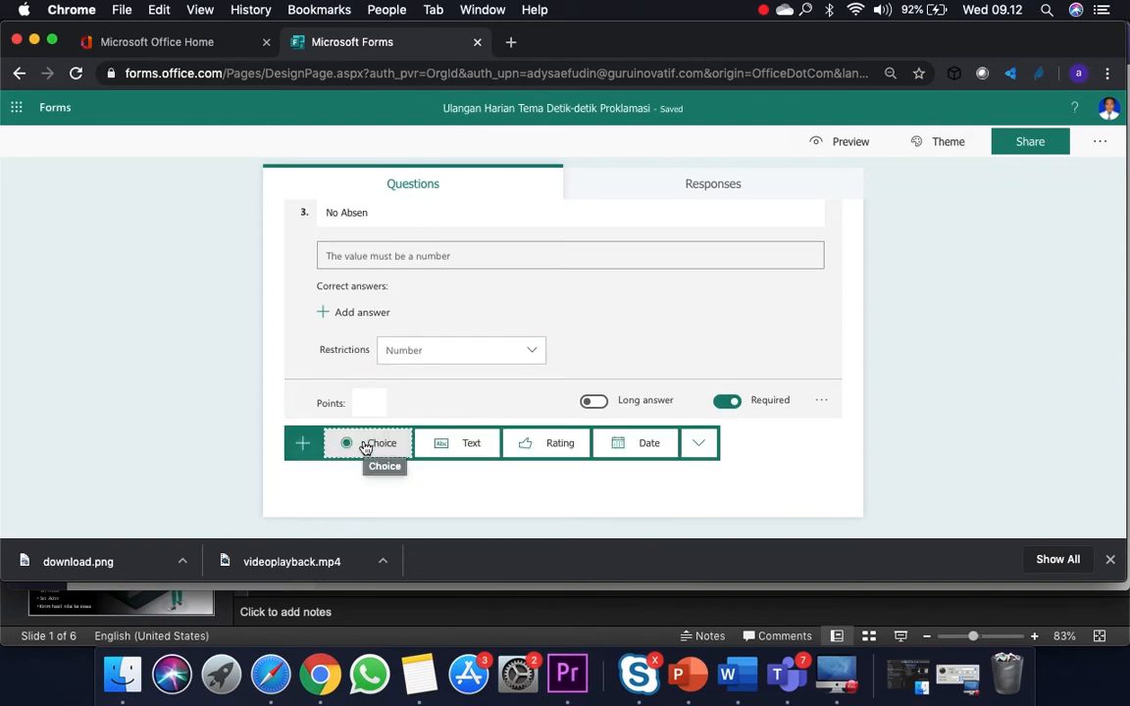
pyautogui.click(365, 447)
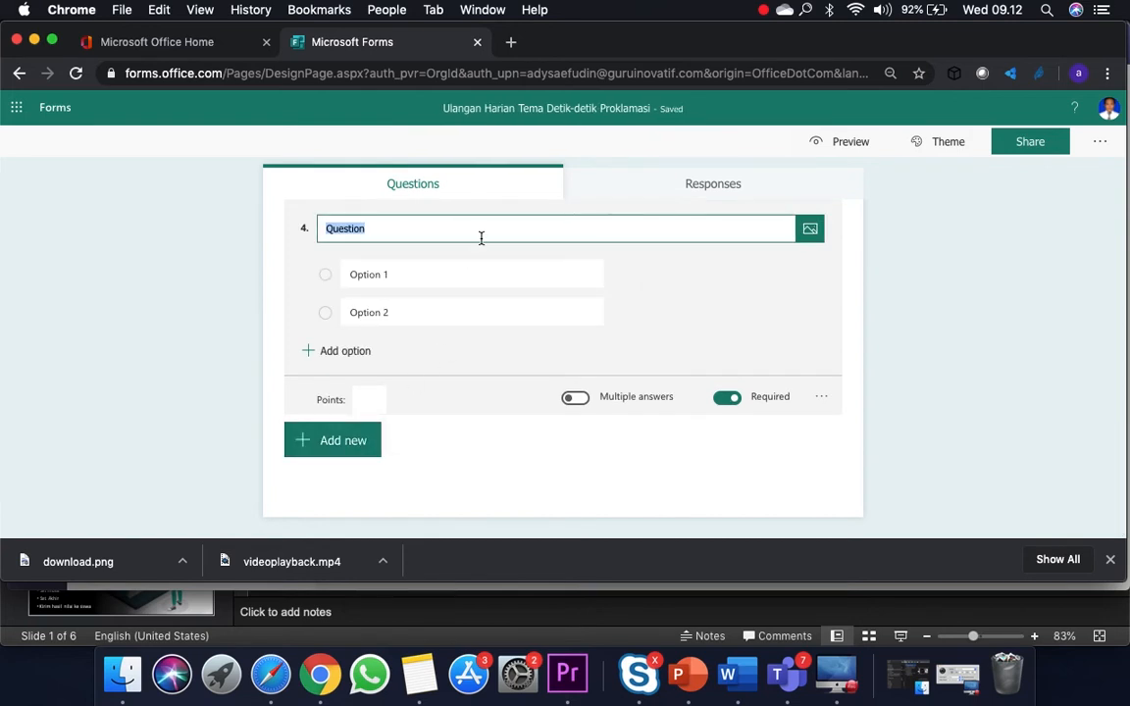
# Switch to Finder and go to the 2020 folder inside the "2. LPPKS" folder of Documents
pyautogui.click(119, 676)
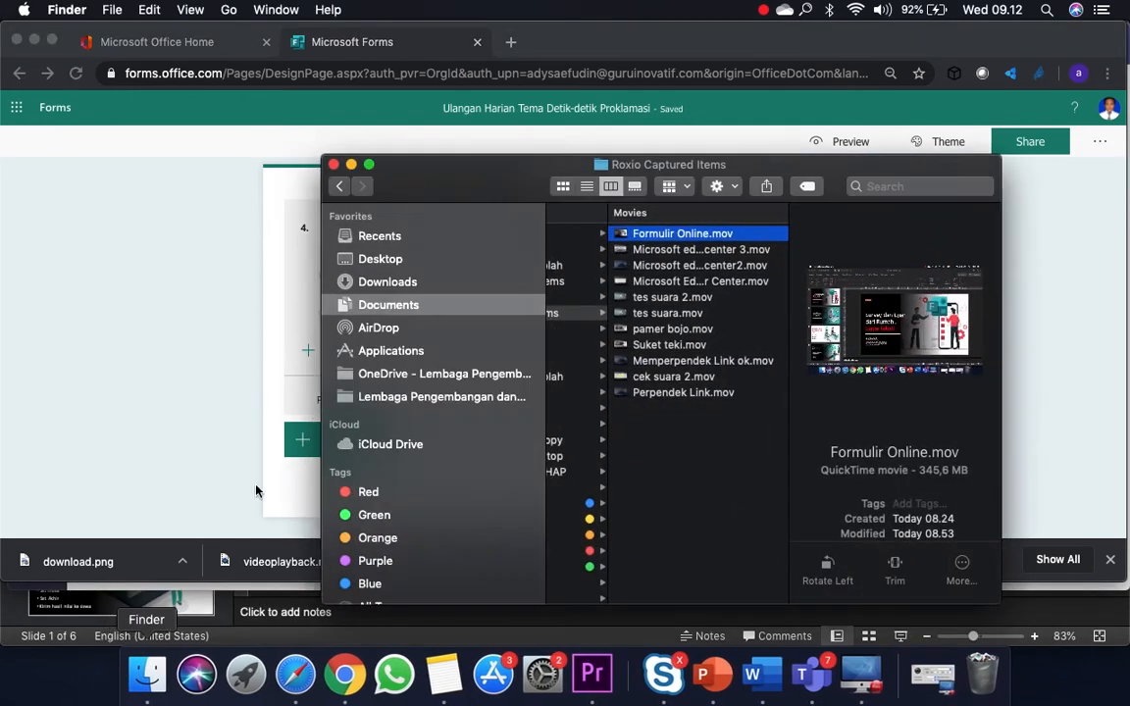
pyautogui.click(409, 283)
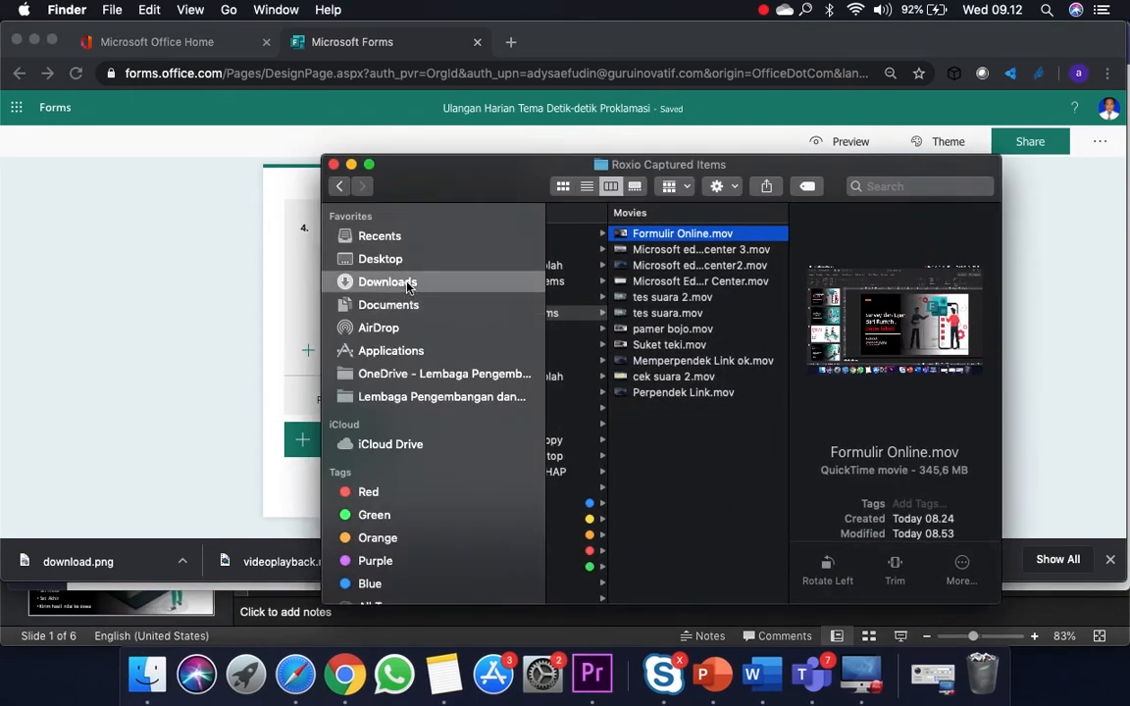
pyautogui.click(402, 308)
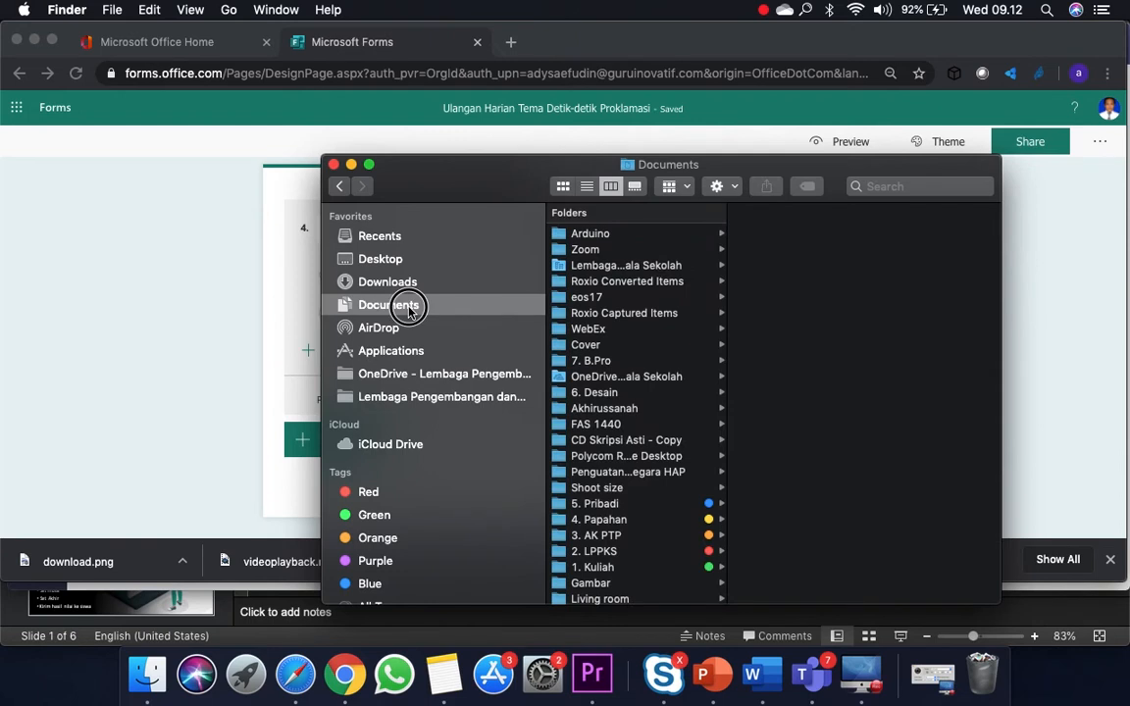
pyautogui.scroll(-3, 620, 296)
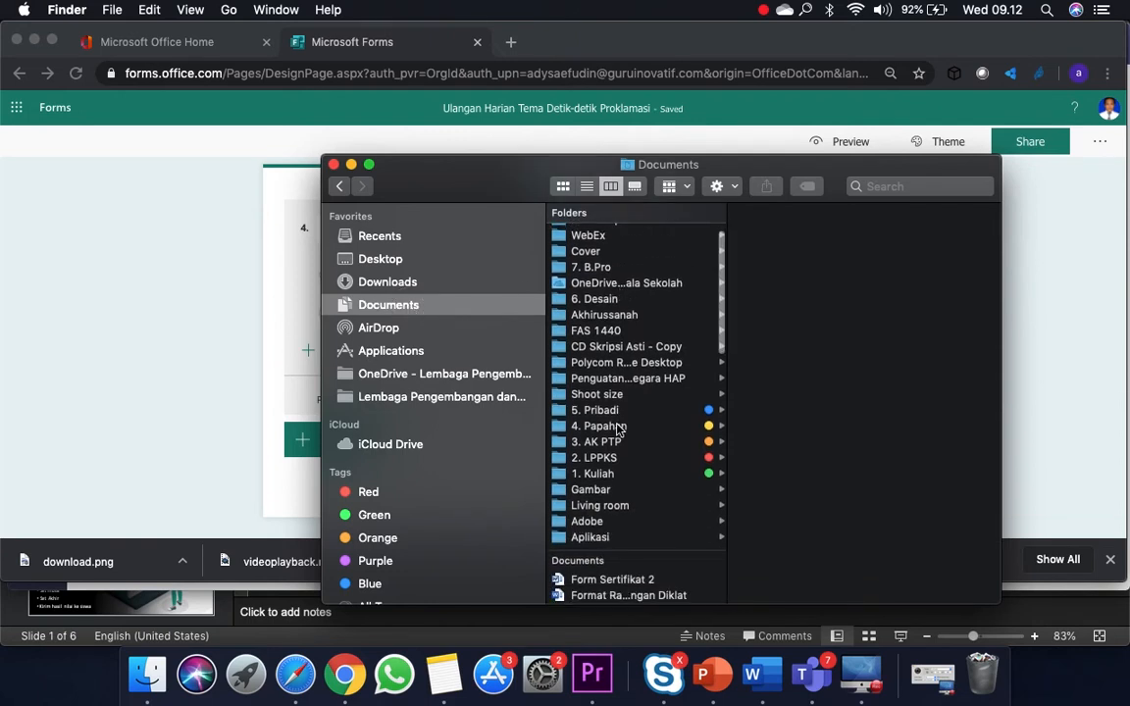
pyautogui.click(608, 458)
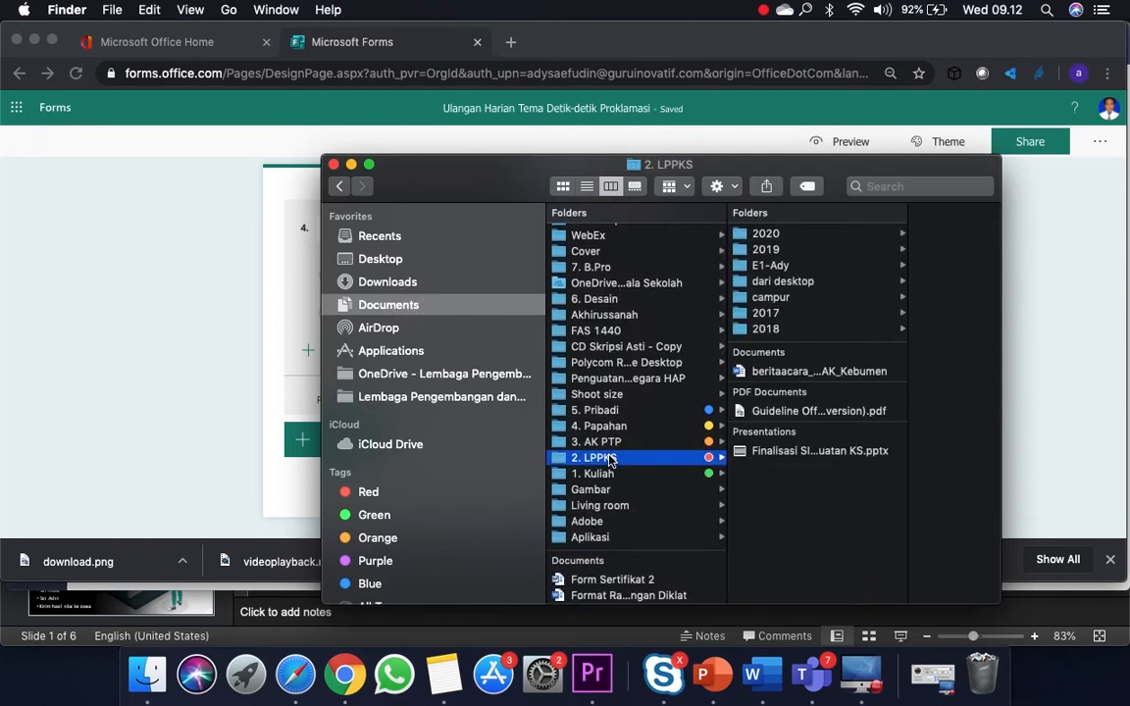
pyautogui.click(818, 235)
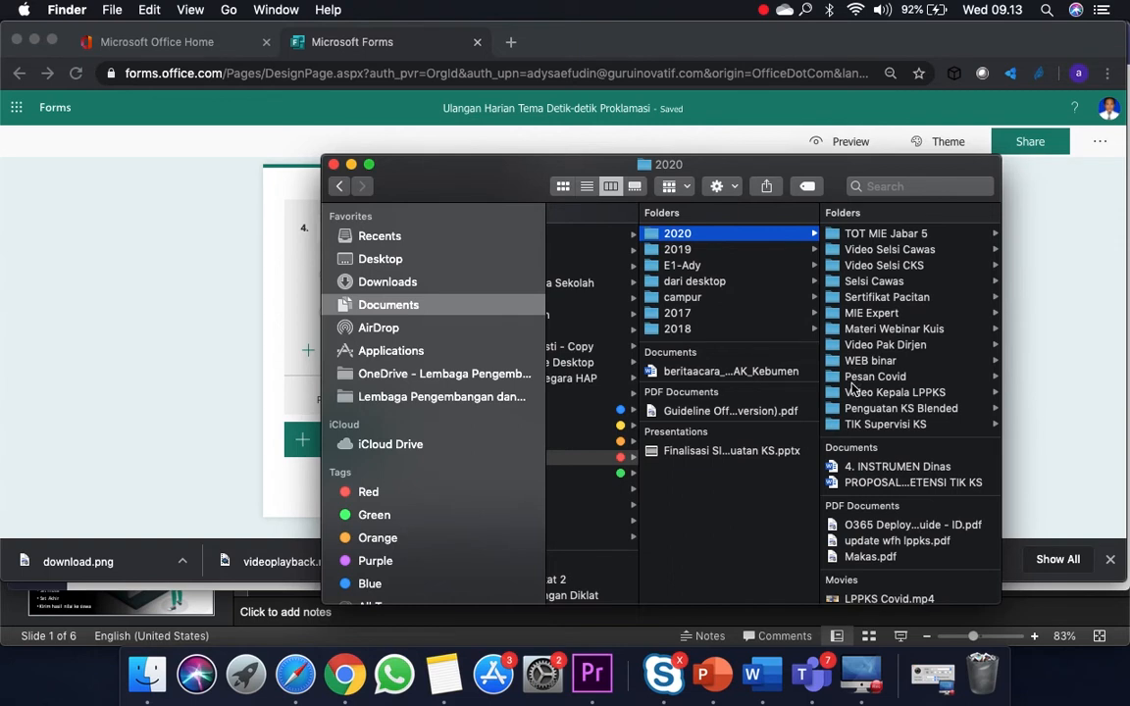
# Open the Contoh Soal document from the Materi Webinar Kuis folder, minimize Finder and bring the document up in Word
pyautogui.click(876, 267)
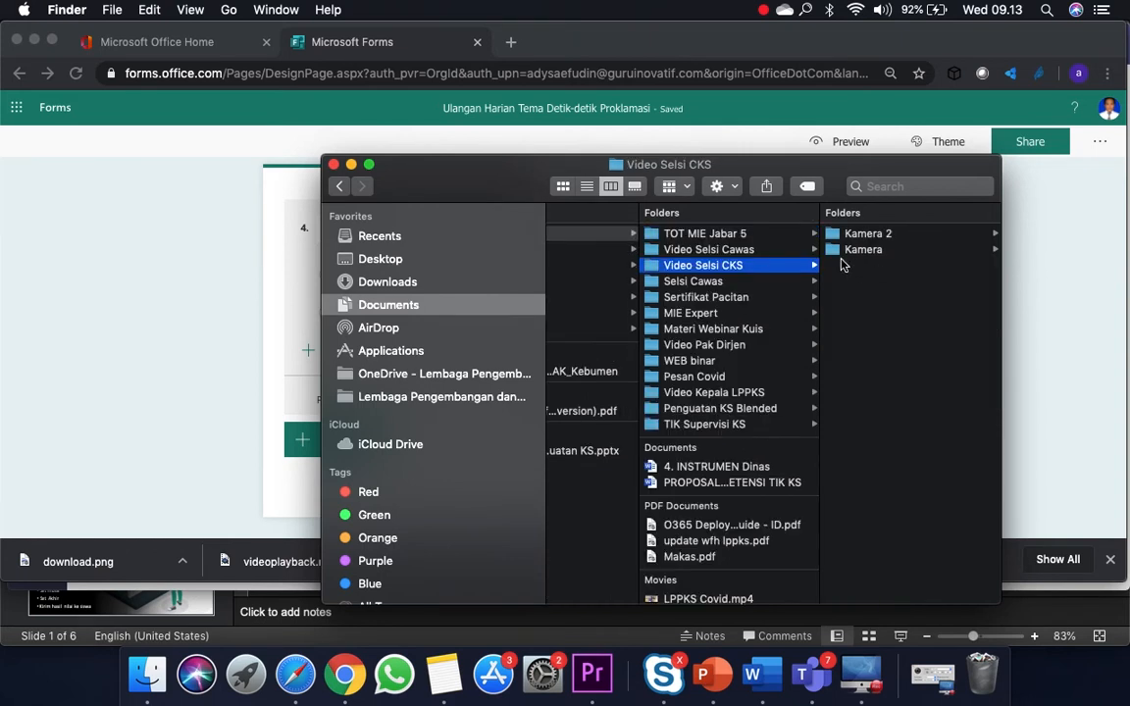
pyautogui.click(739, 282)
pyautogui.click(736, 313)
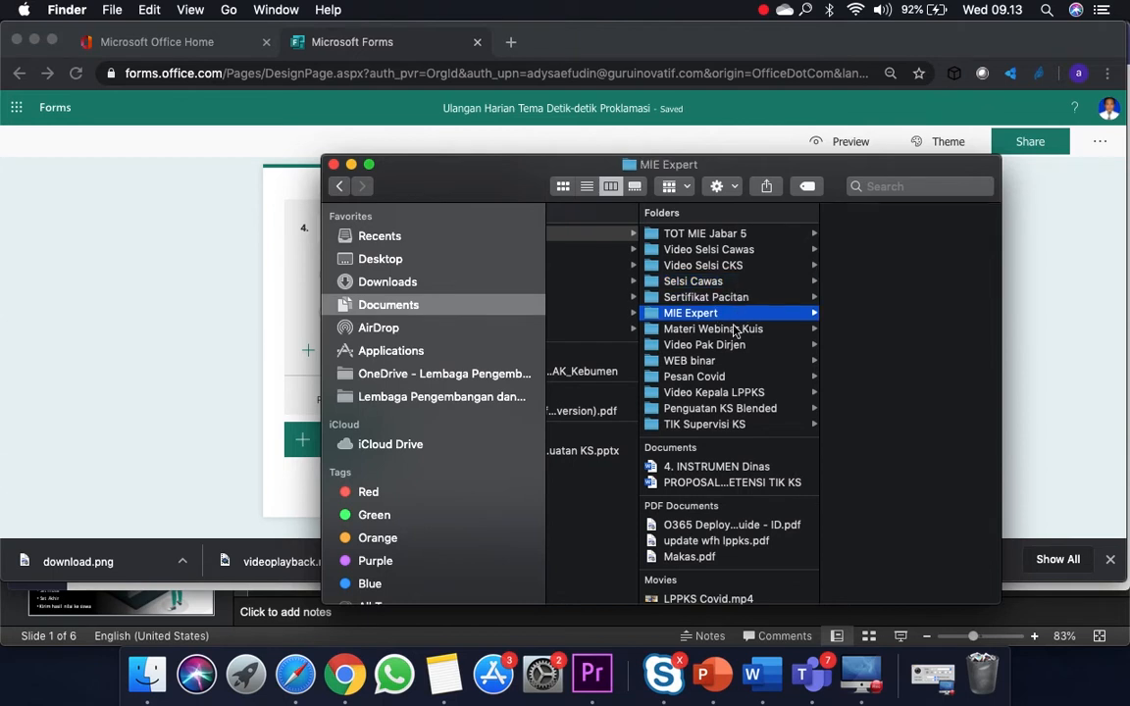
pyautogui.click(733, 330)
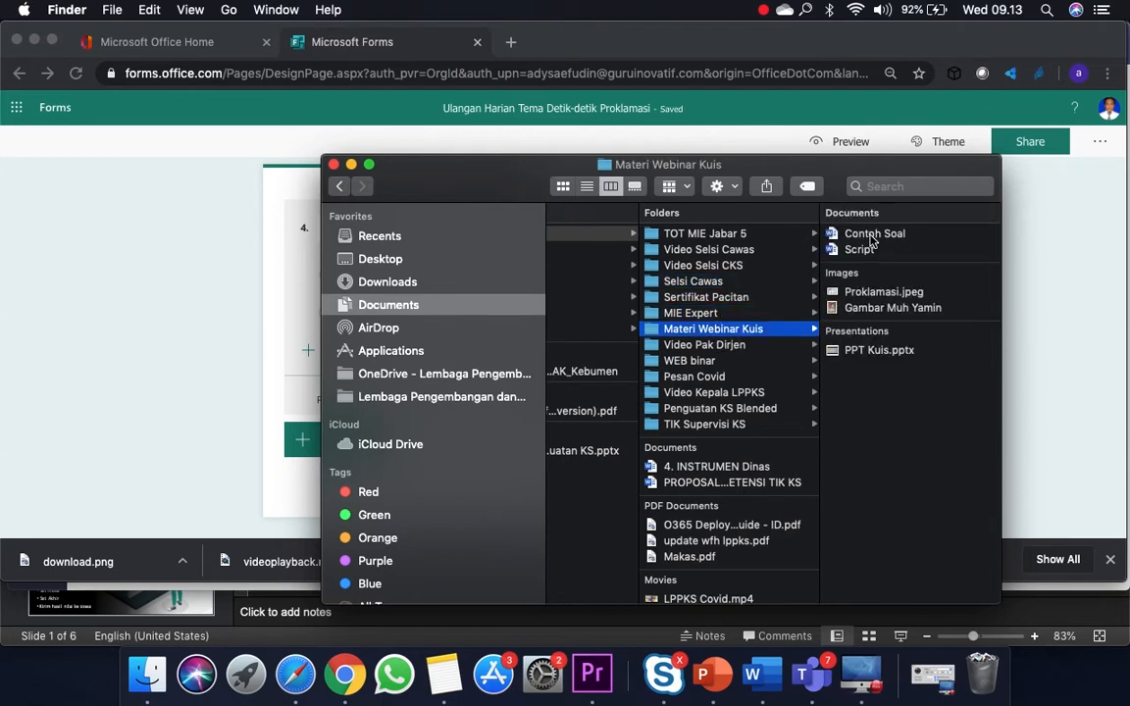
pyautogui.click(870, 237)
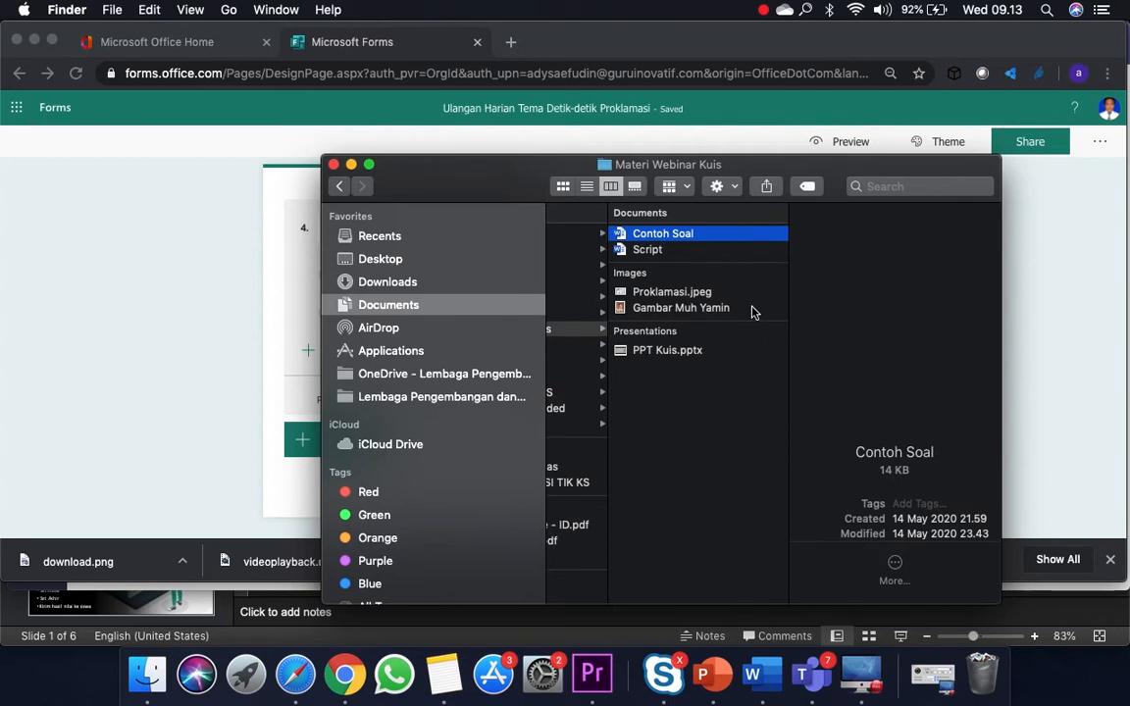
pyautogui.click(352, 167)
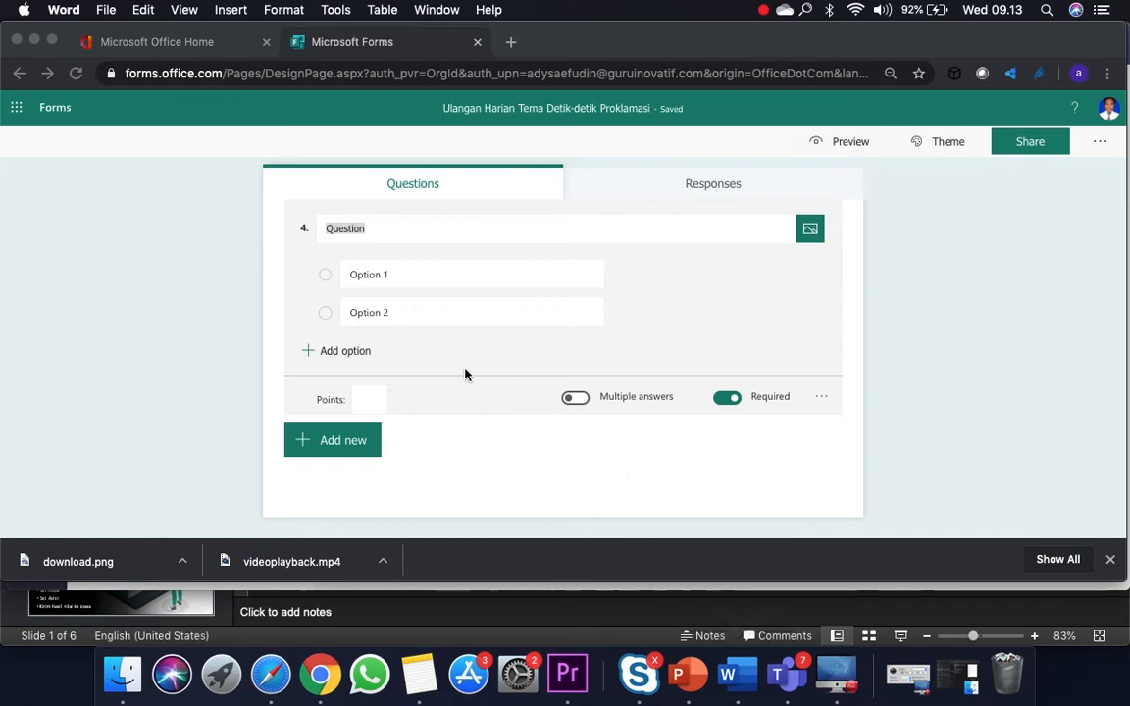
pyautogui.click(384, 232)
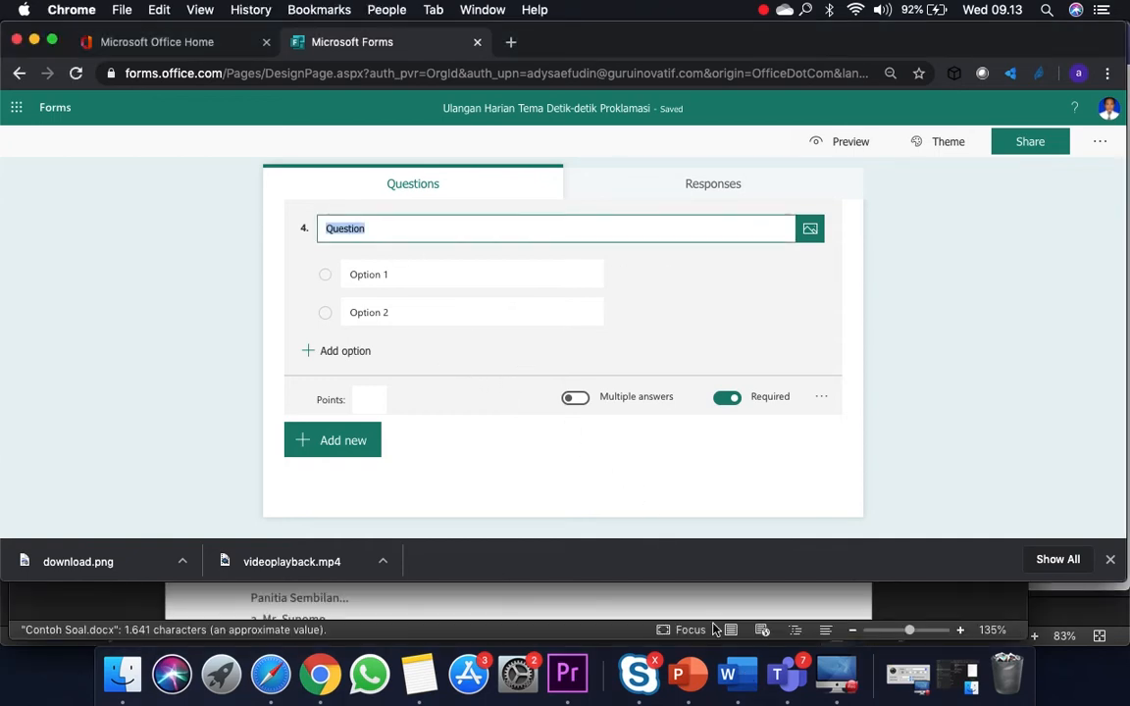
pyautogui.click(738, 681)
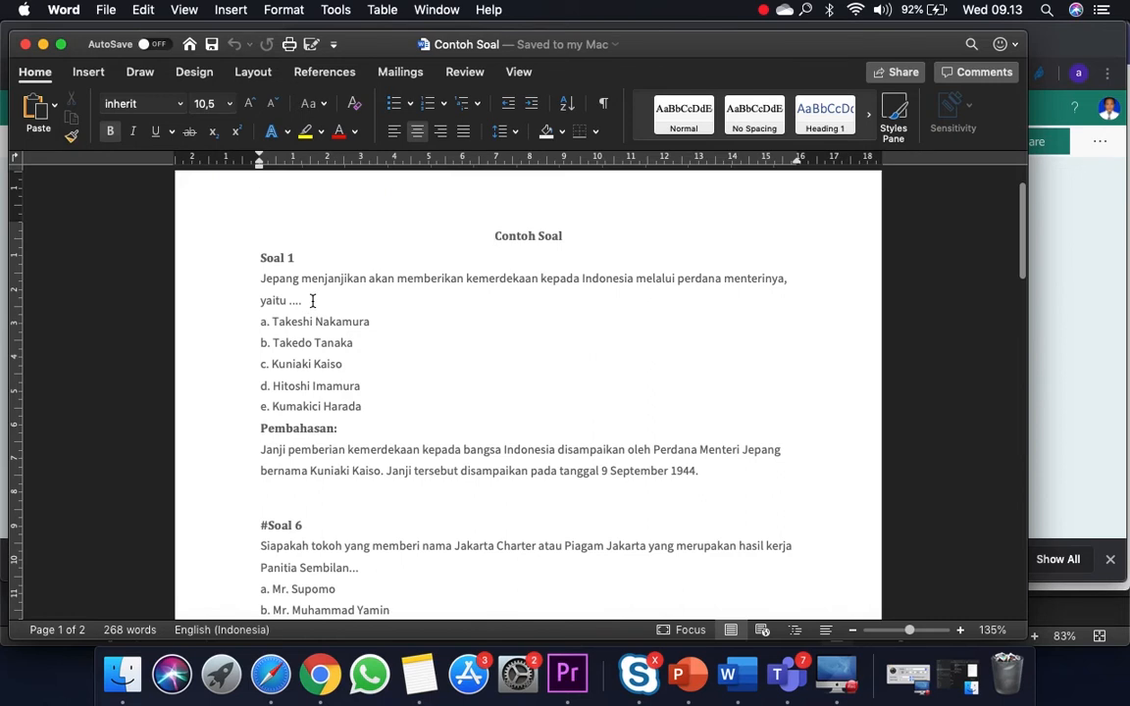
# Copy the Soal 1 question sentence from the Contoh Soal document and paste it as question 4's text in the Forms quiz
pyautogui.moveTo(310, 300); pyautogui.dragTo(245, 284)
pyautogui.press('super+c')
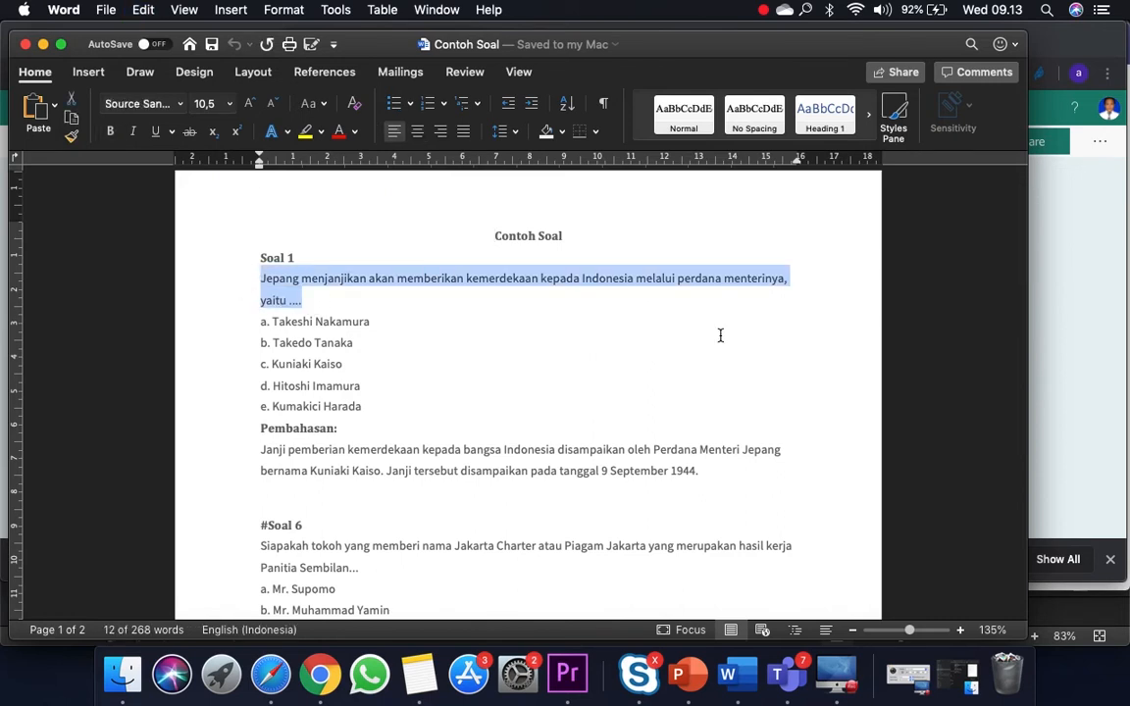
pyautogui.click(1113, 351)
pyautogui.press('super+v')
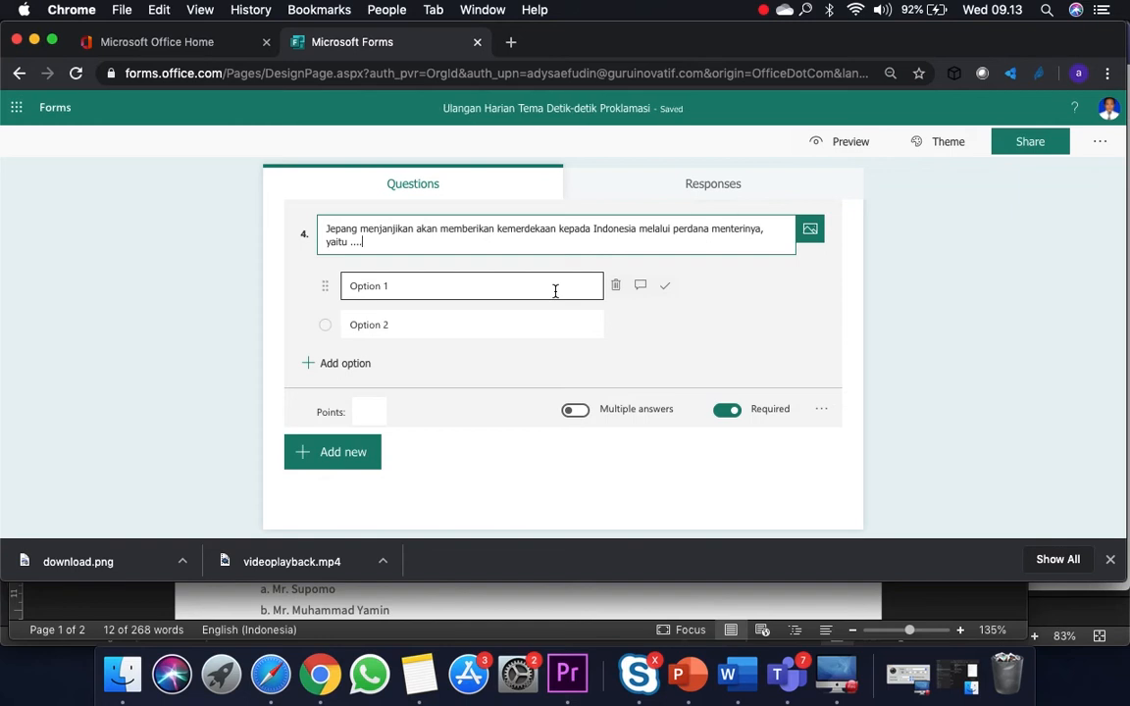
# Fill question 4's first option with answer a from the document, Takeshi Nakamura, undoing the wrongly pasted question text
pyautogui.click(741, 671)
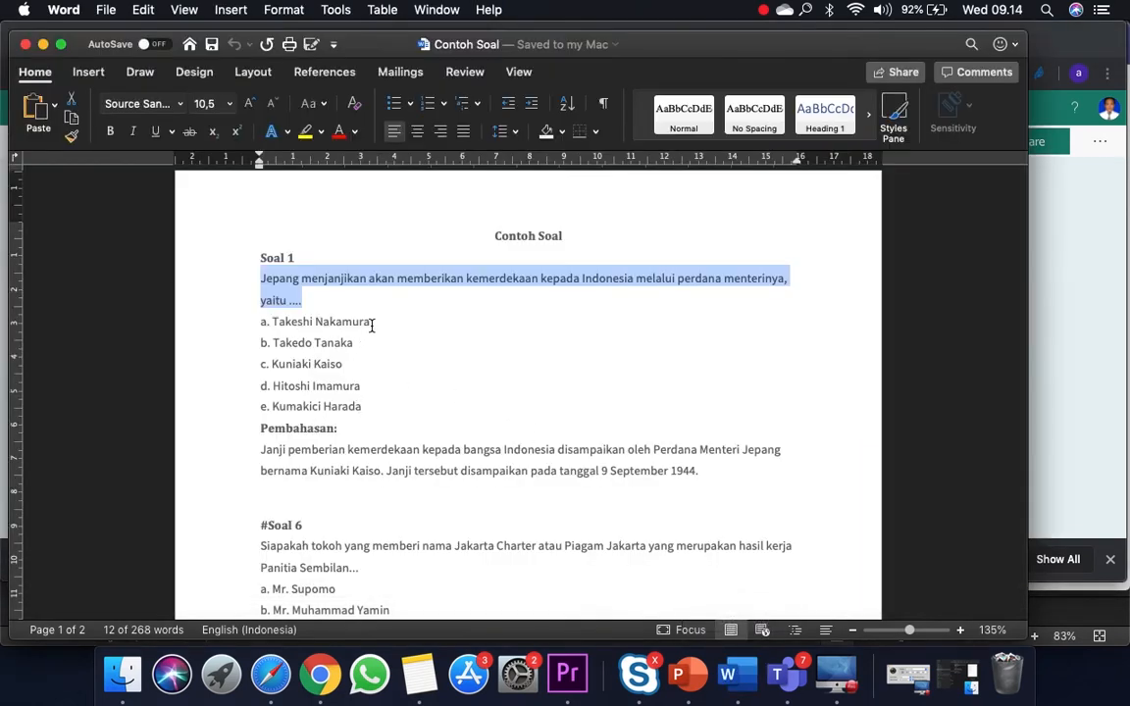
pyautogui.moveTo(371, 323); pyautogui.dragTo(273, 323)
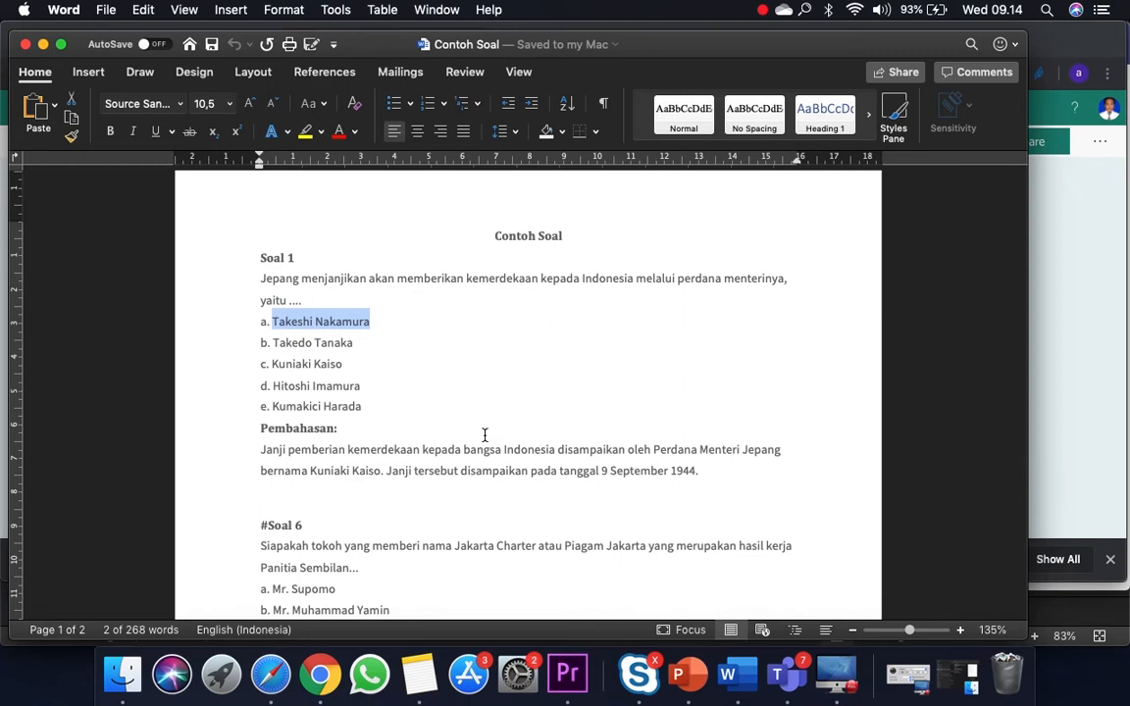
pyautogui.click(1052, 310)
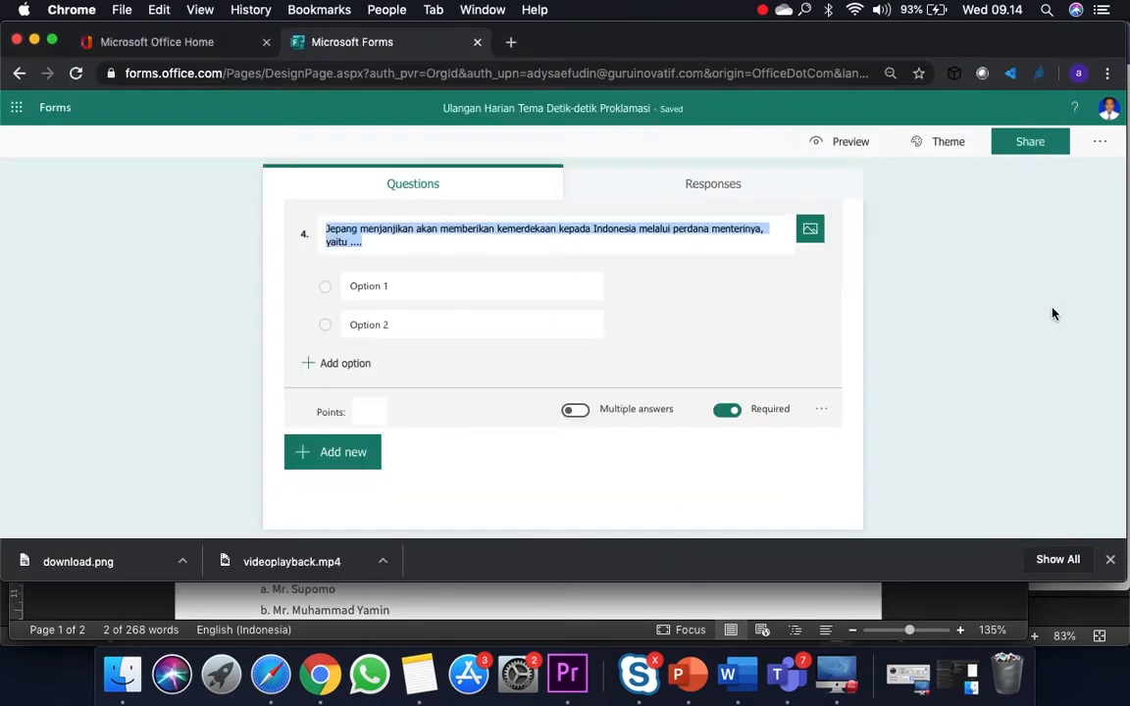
pyautogui.click(405, 285)
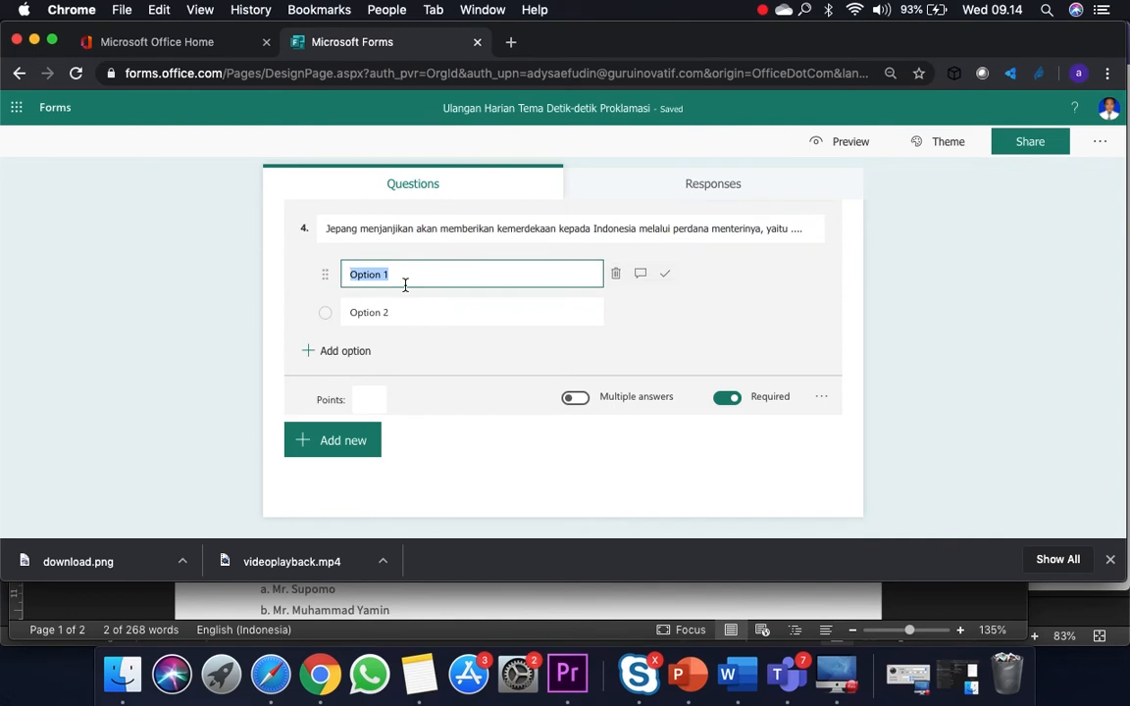
pyautogui.press('super+v')
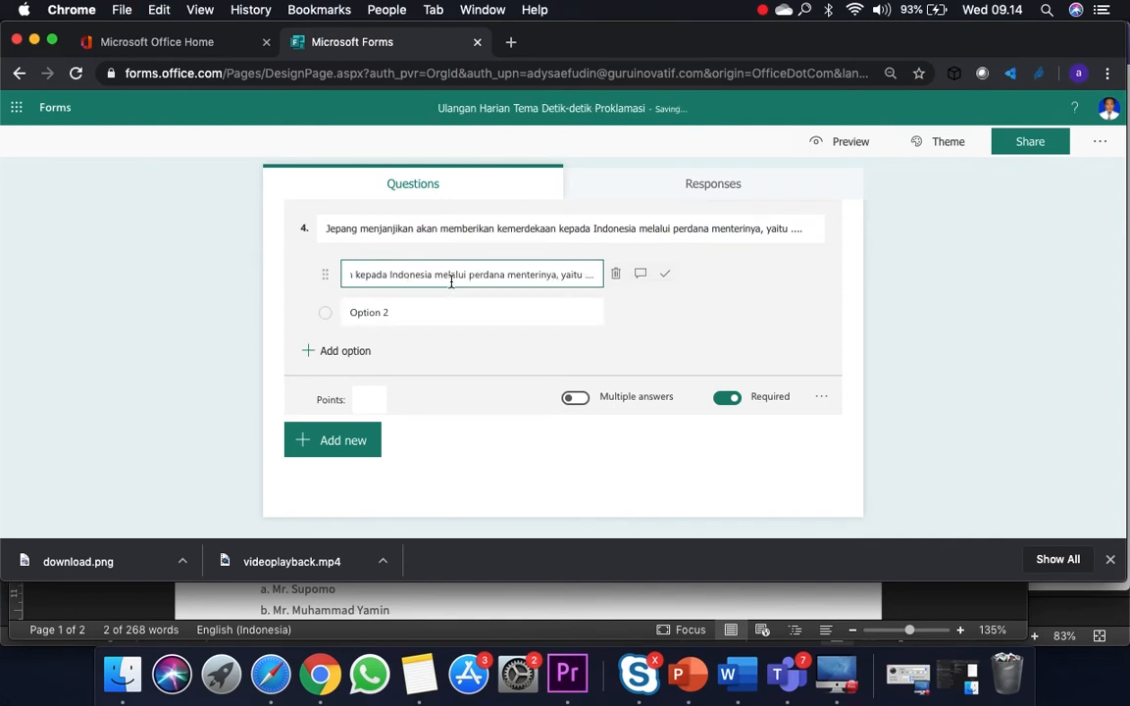
pyautogui.press('super+z')
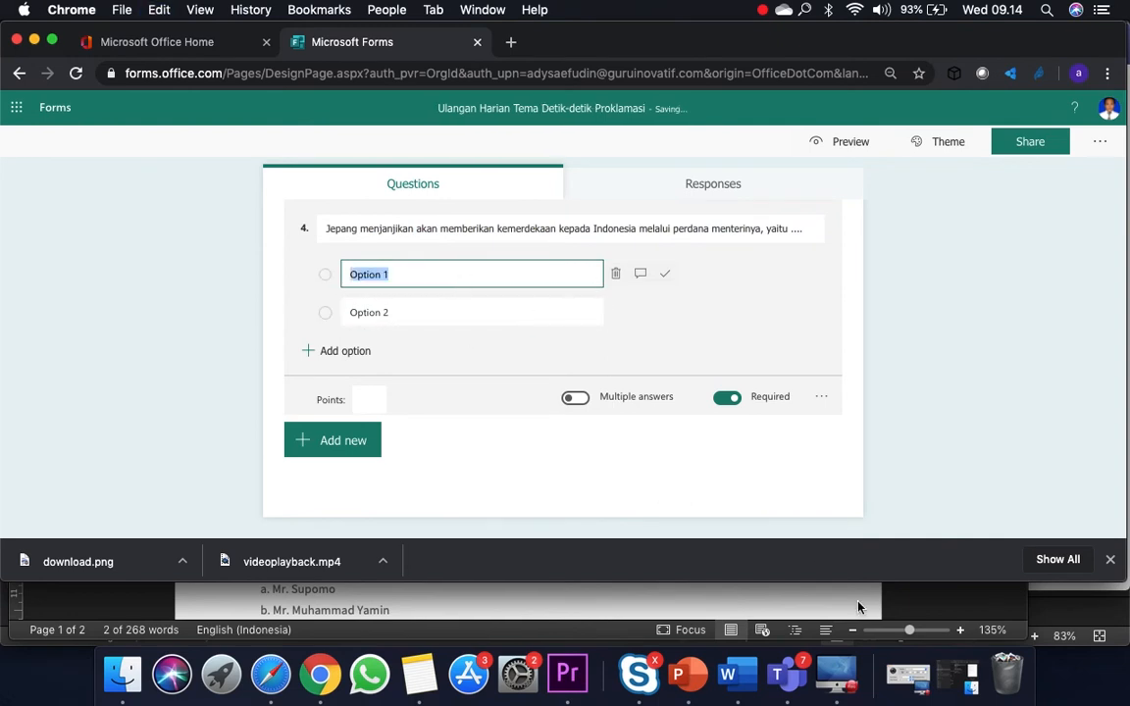
pyautogui.click(727, 675)
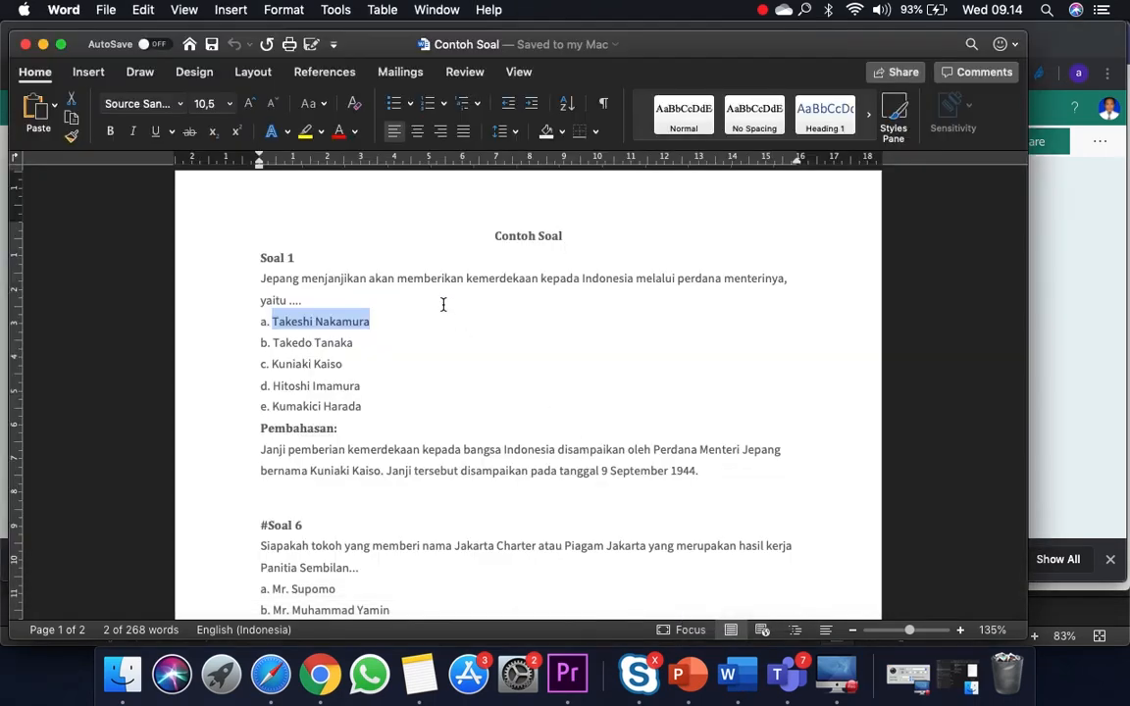
pyautogui.click(1034, 348)
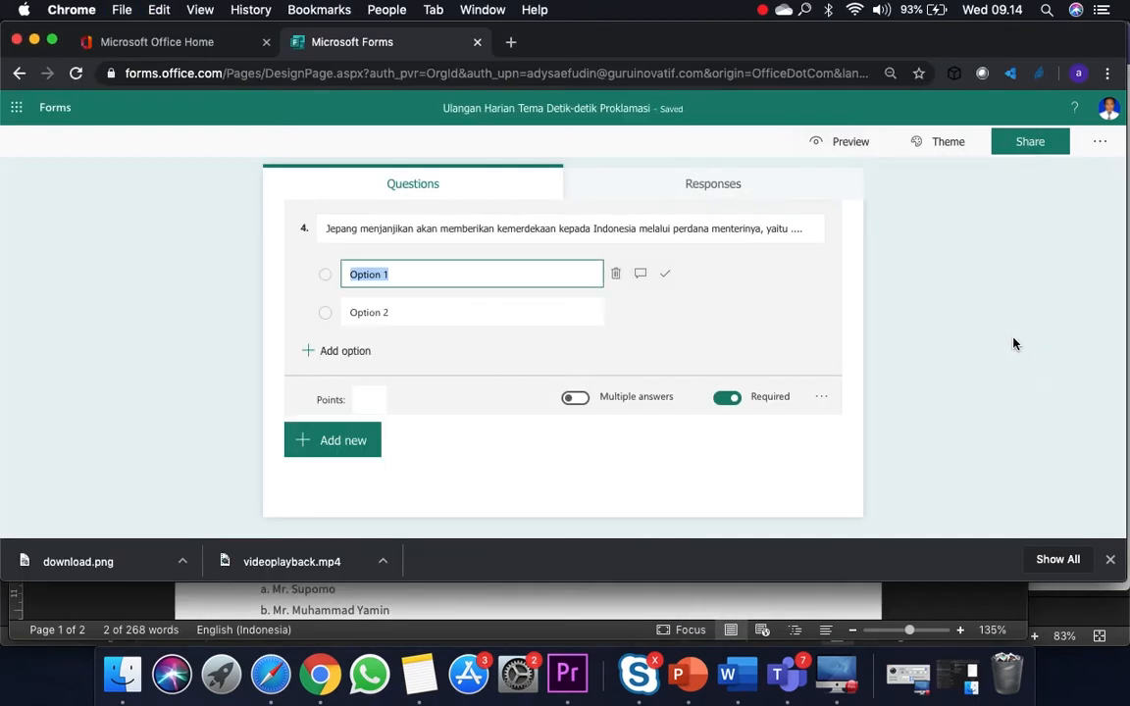
pyautogui.press('super+v')
# Fill question 4's second option with answer b copied from the Word document, Takedo Tanaka
pyautogui.click(363, 316)
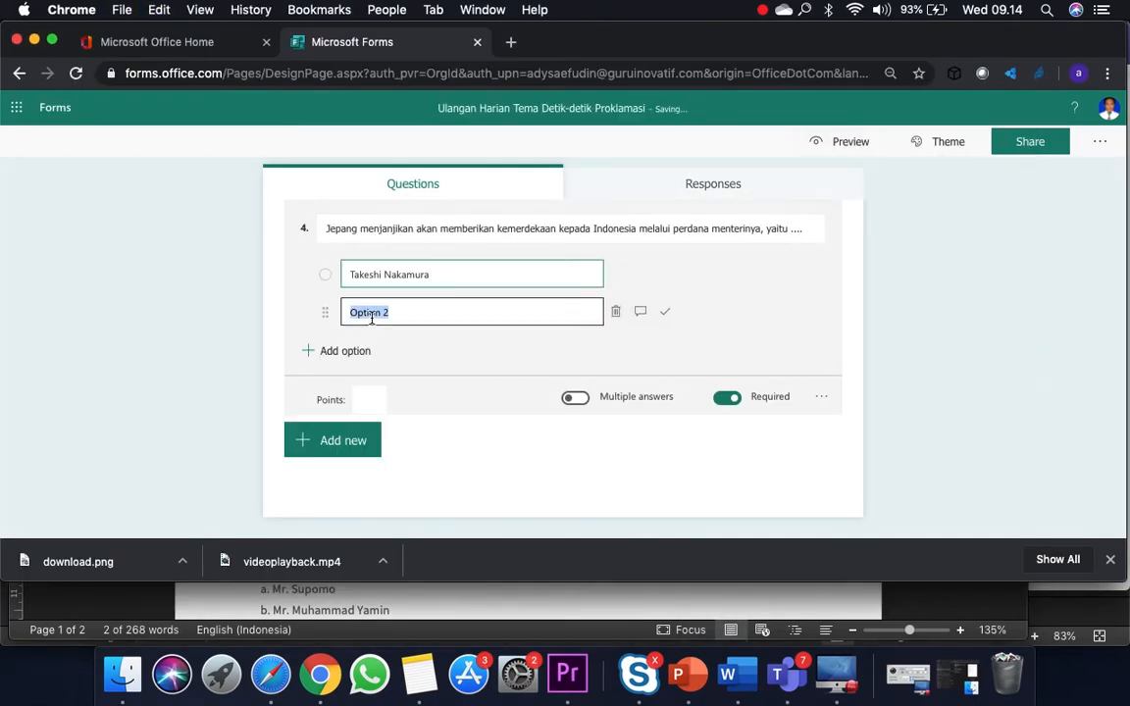
pyautogui.click(727, 675)
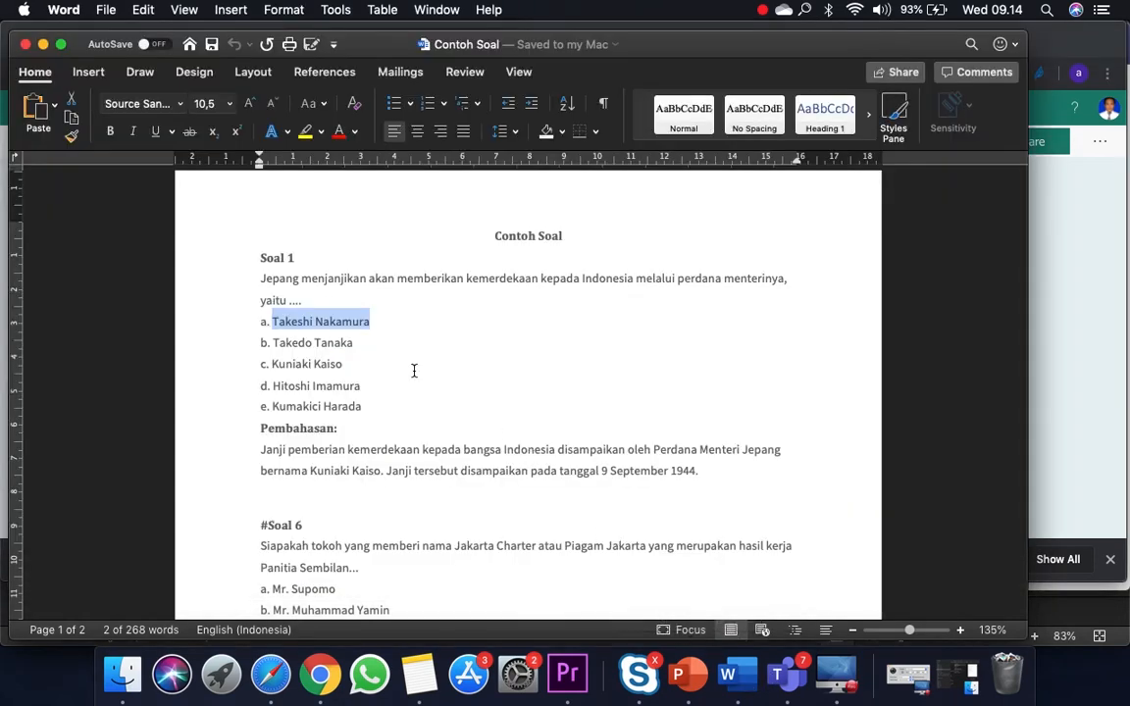
pyautogui.moveTo(365, 342); pyautogui.dragTo(286, 348)
pyautogui.press('super+c')
pyautogui.press('super+Tab')
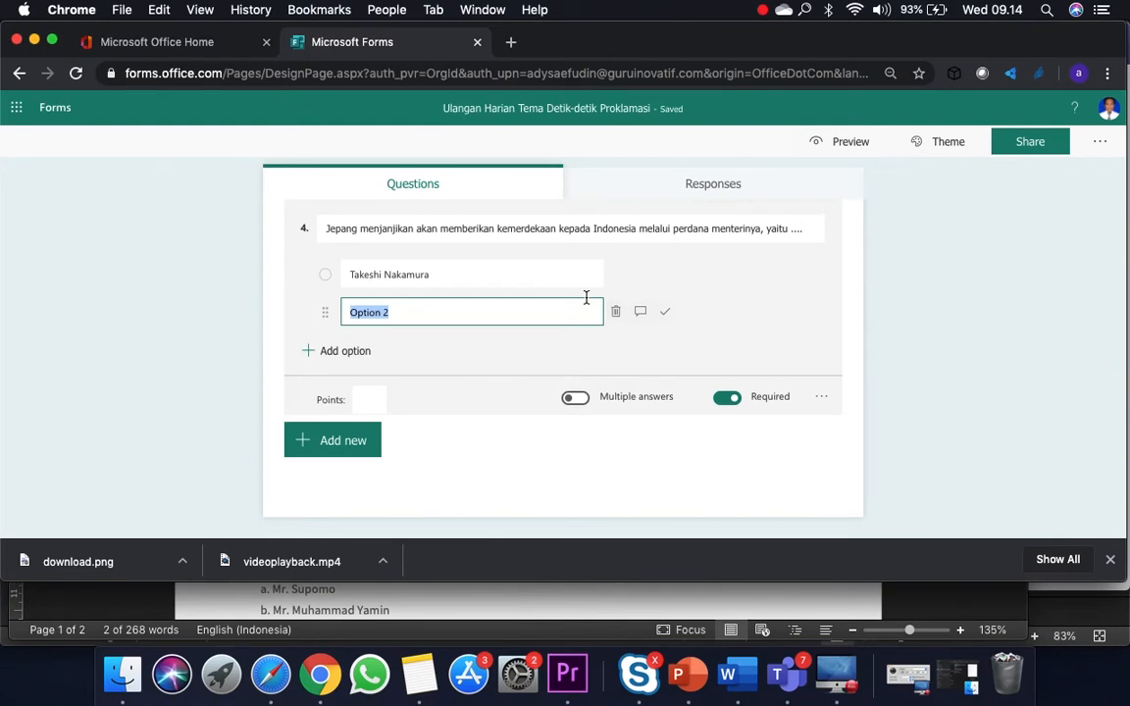
pyautogui.press('super+v')
# Add a third option to question 4 and fill it with answer c copied from the document, Kuniaki Kaiso
pyautogui.click(350, 351)
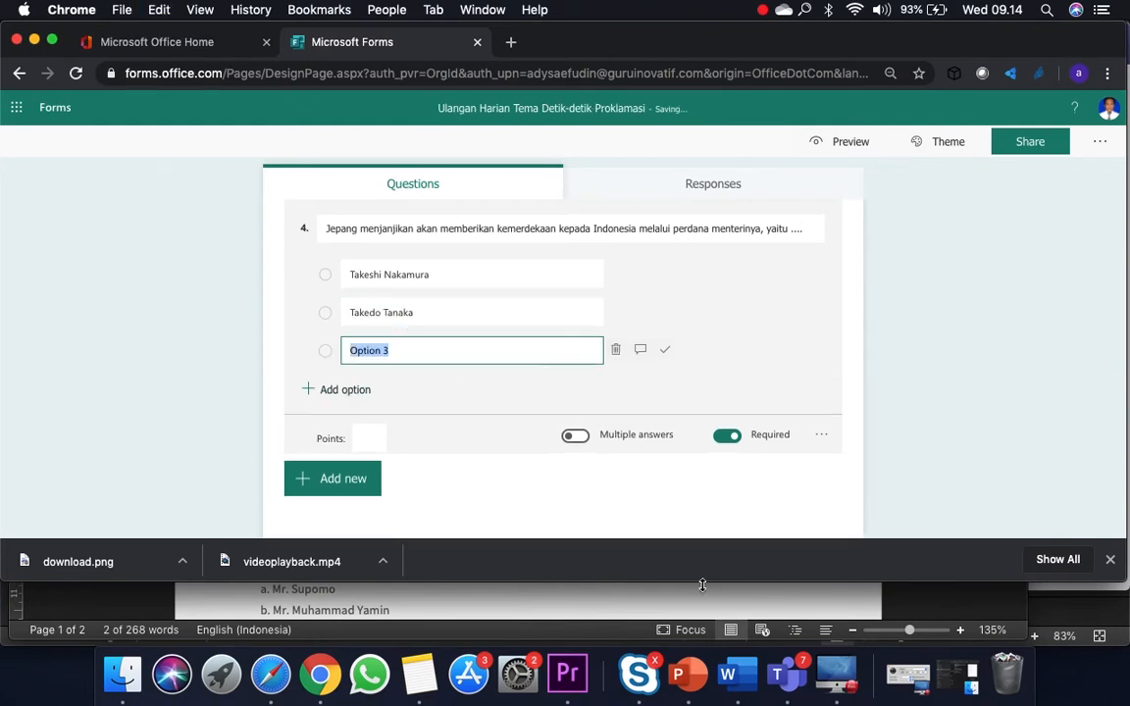
pyautogui.click(727, 675)
pyautogui.moveTo(343, 363); pyautogui.dragTo(273, 363)
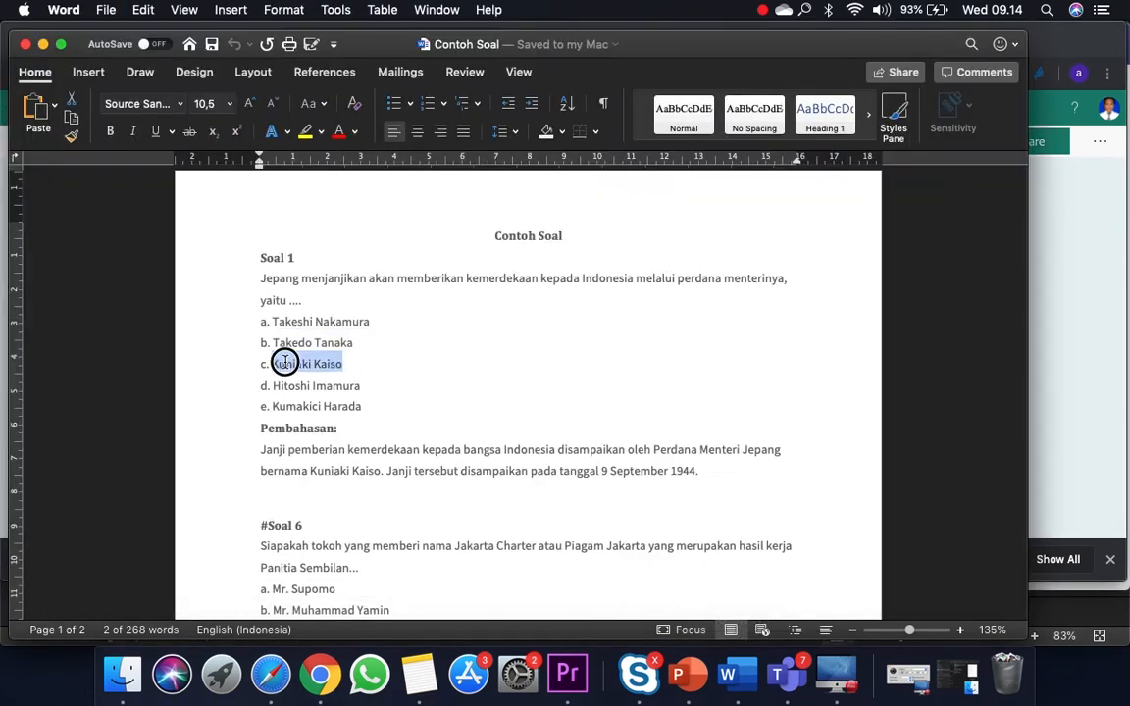
pyautogui.click(1070, 299)
pyautogui.press('super+v')
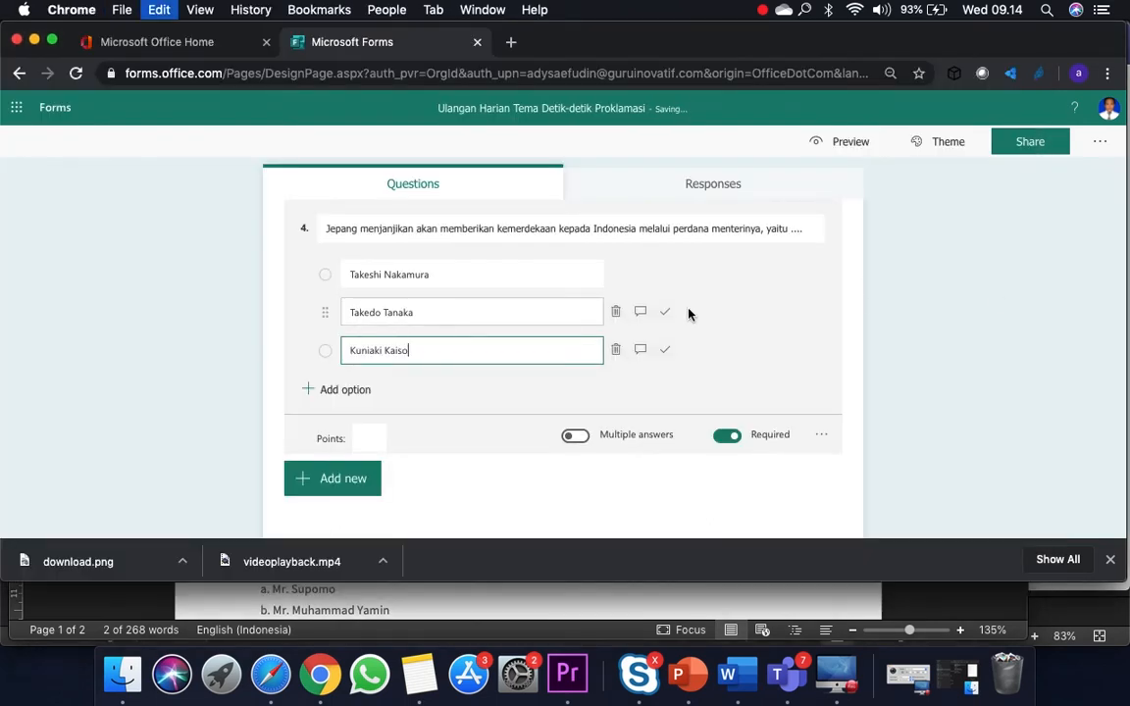
# Add a fourth option to question 4 and fill it with answer d copied from the document, Hitoshi Imamura
pyautogui.click(363, 391)
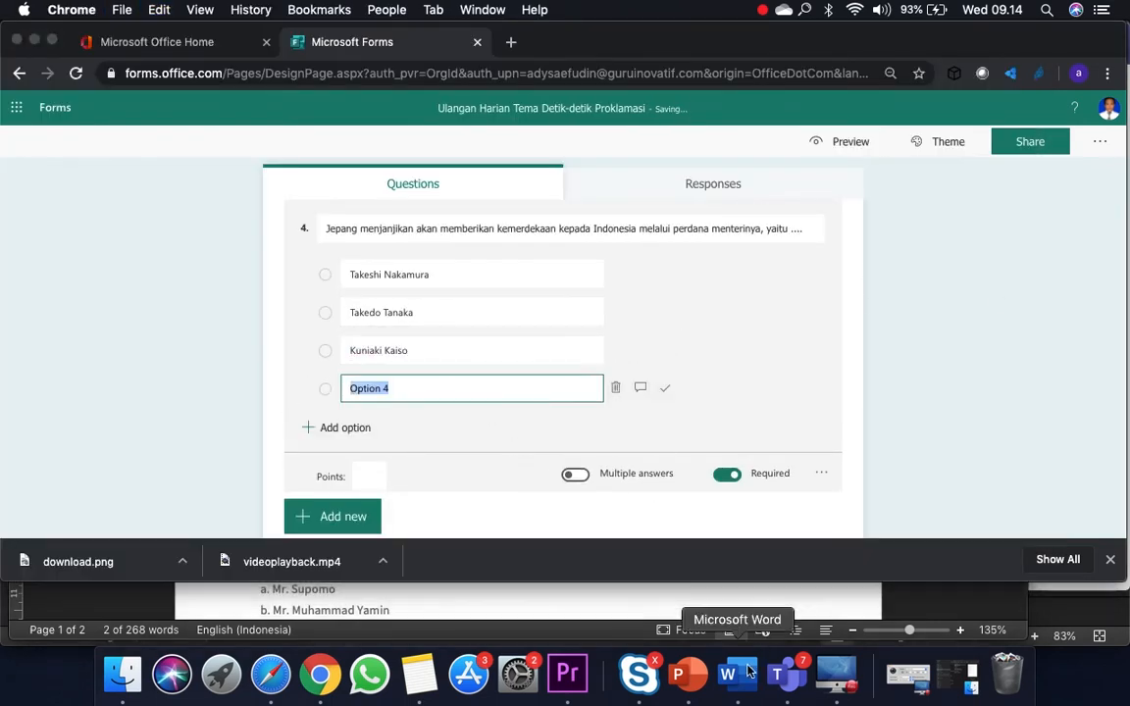
pyautogui.click(744, 673)
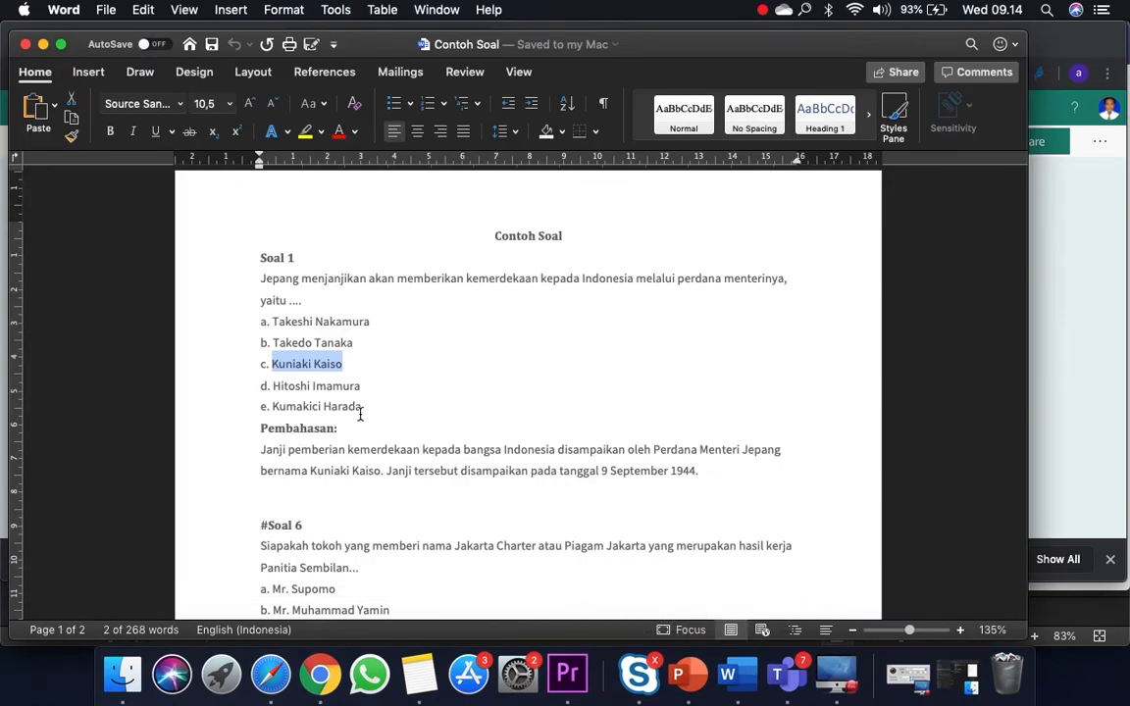
pyautogui.moveTo(363, 388); pyautogui.dragTo(292, 388)
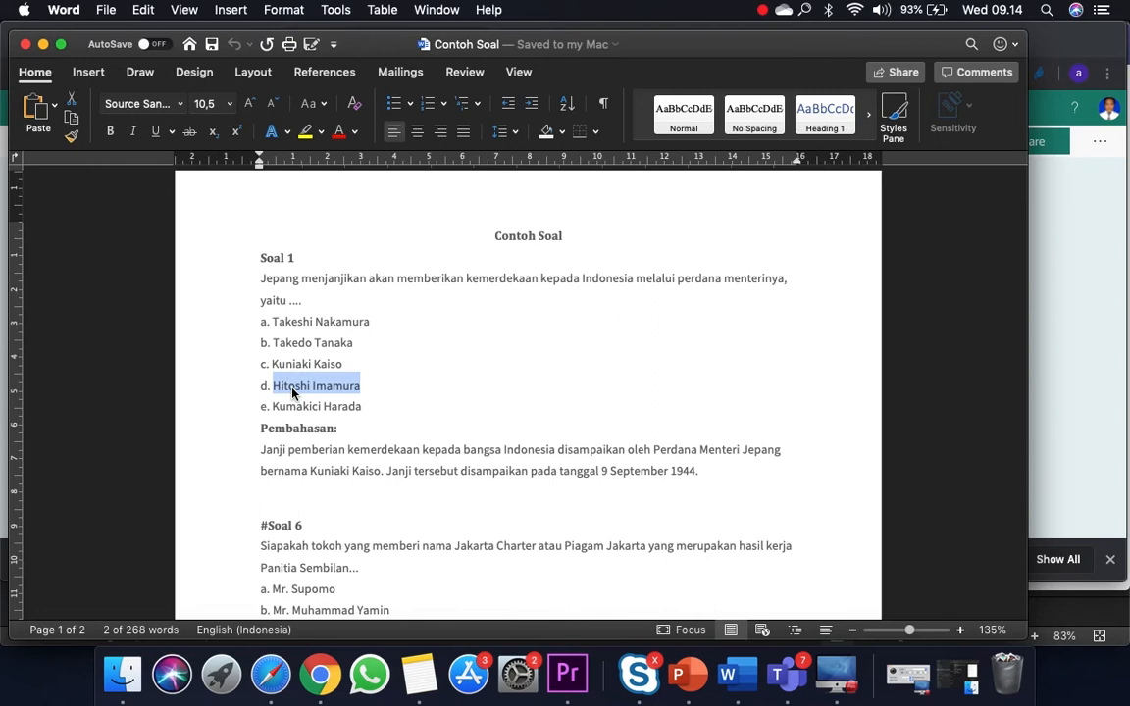
pyautogui.press('super+Tab')
pyautogui.press('super+v')
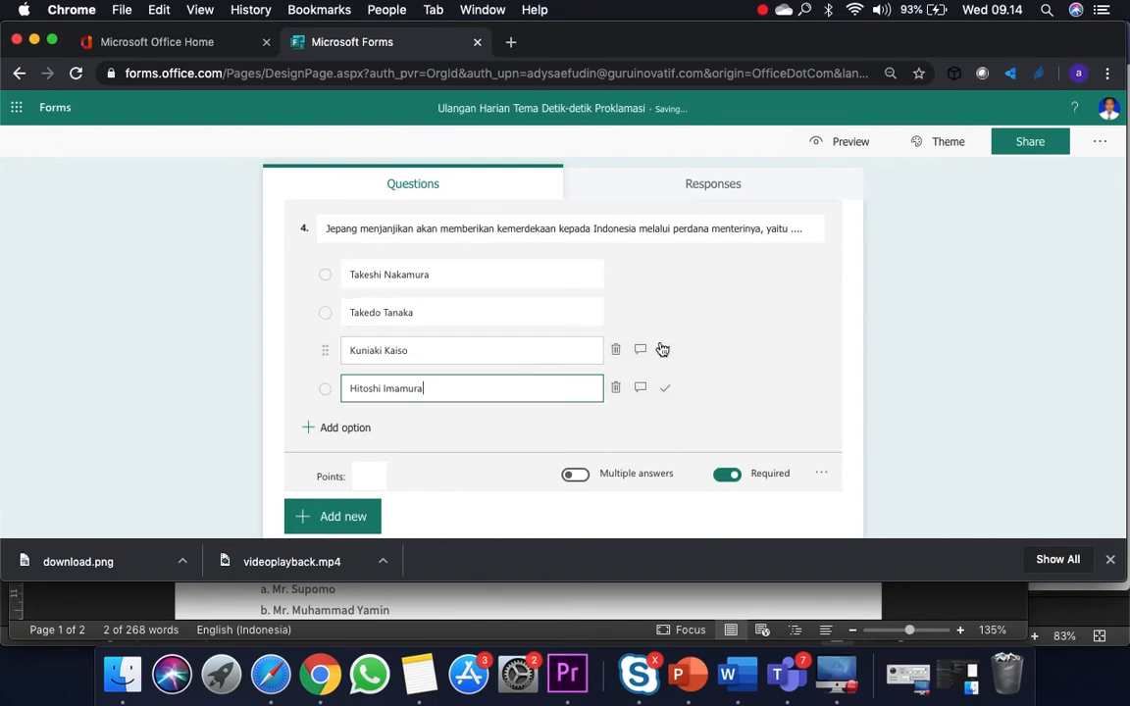
# Mark Kuniaki Kaiso as the correct answer of question 4 and set the question's points to 10
pyautogui.click(664, 352)
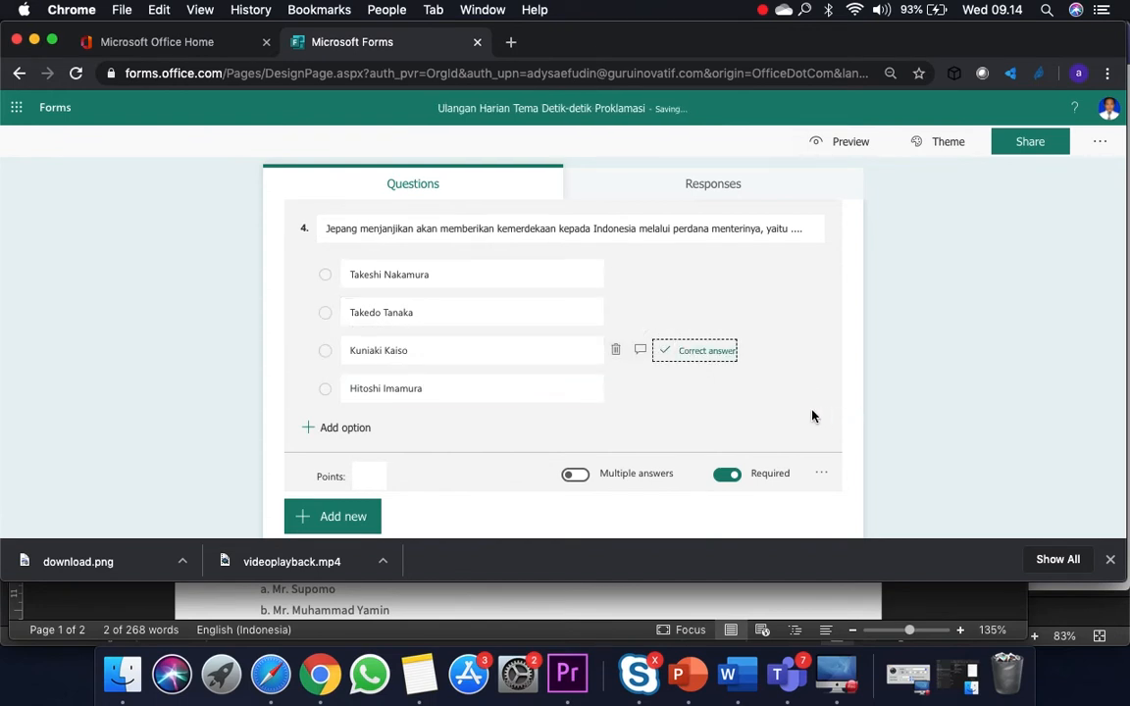
pyautogui.scroll(-3, 812, 416)
pyautogui.scroll(4, 812, 415)
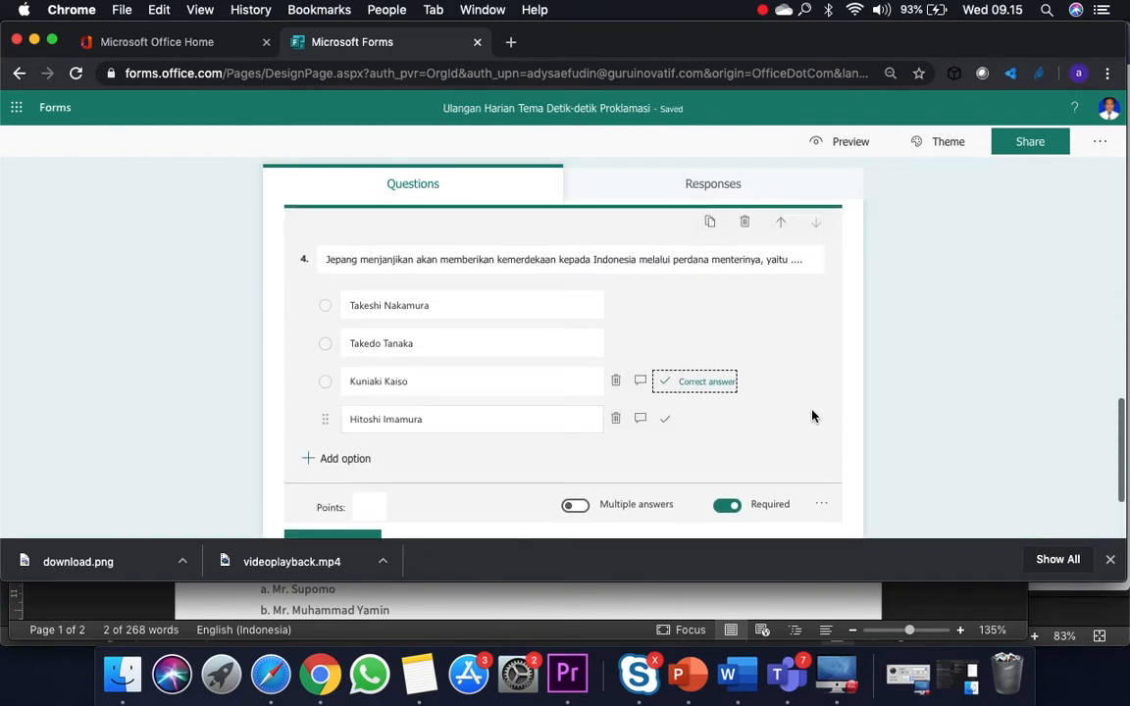
pyautogui.scroll(-2, 812, 416)
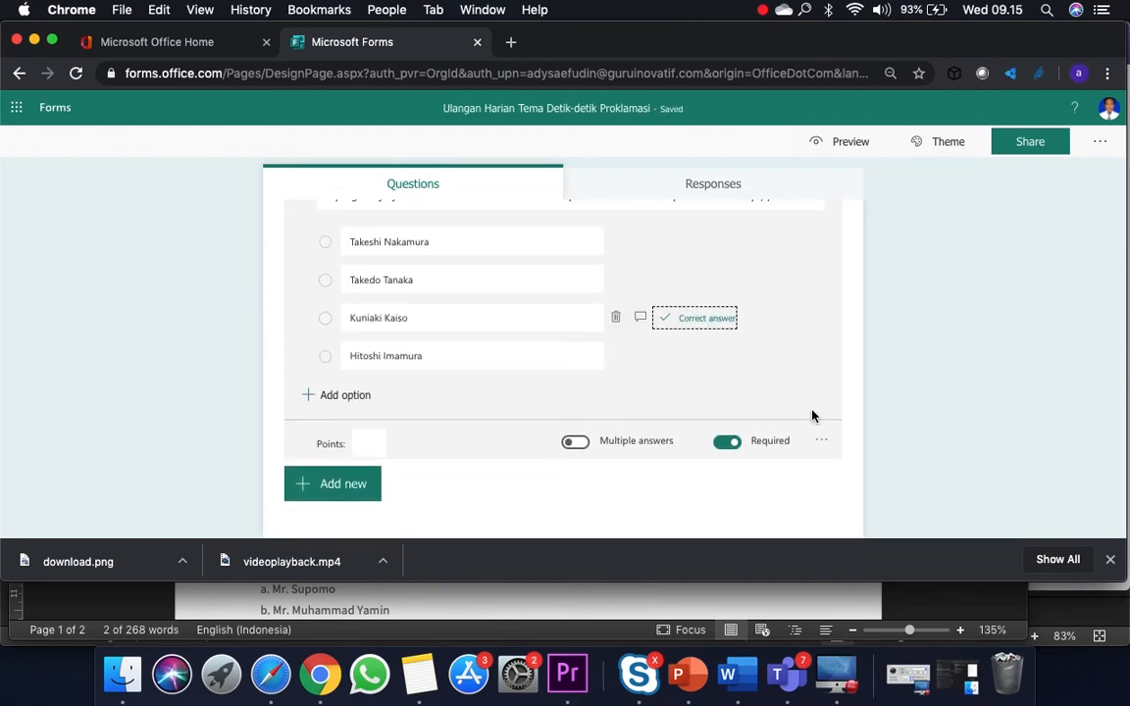
pyautogui.scroll(1, 812, 416)
pyautogui.click(380, 473)
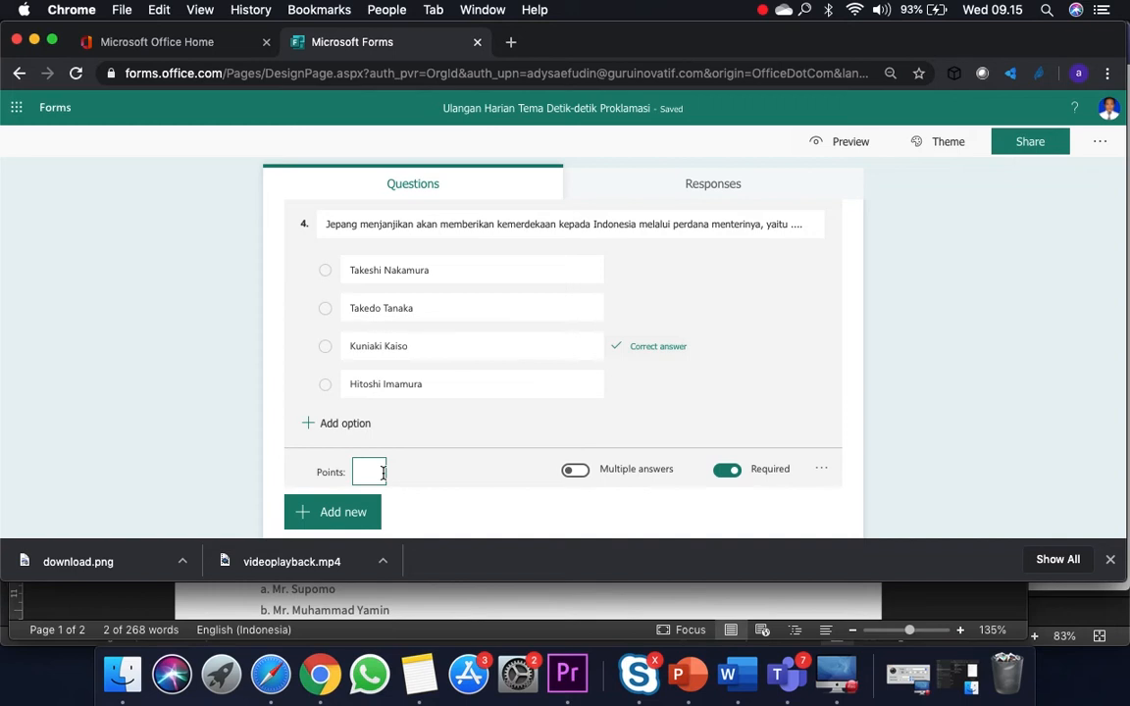
pyautogui.write('5')
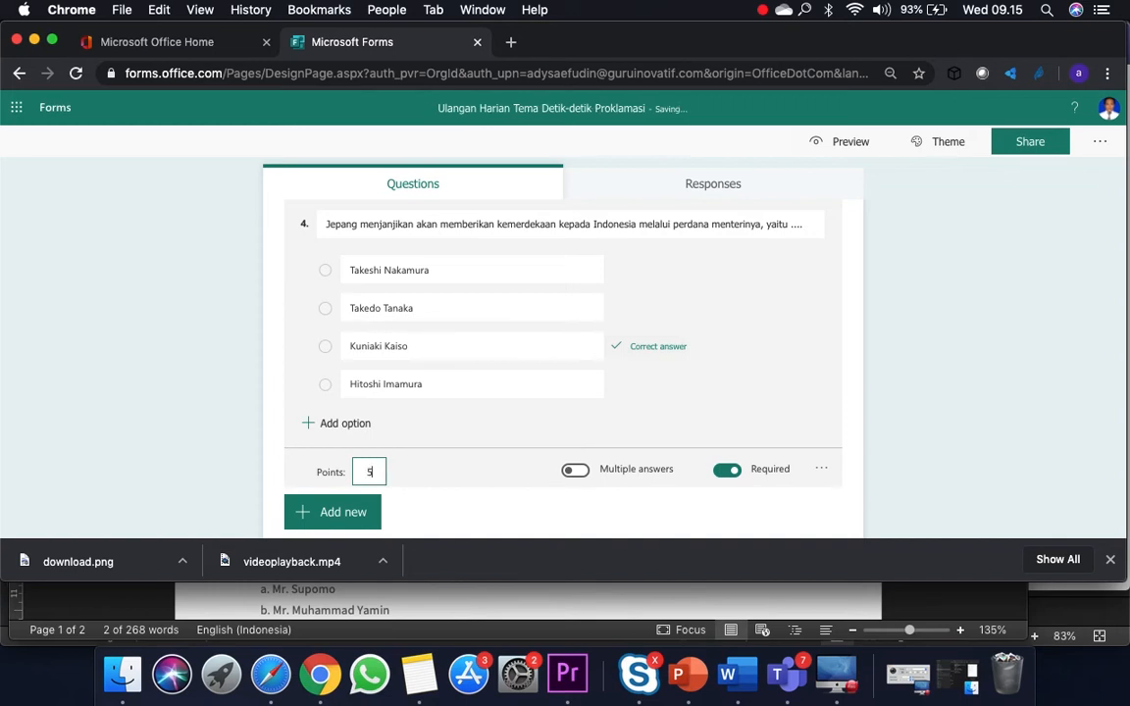
pyautogui.press('BackSpace')
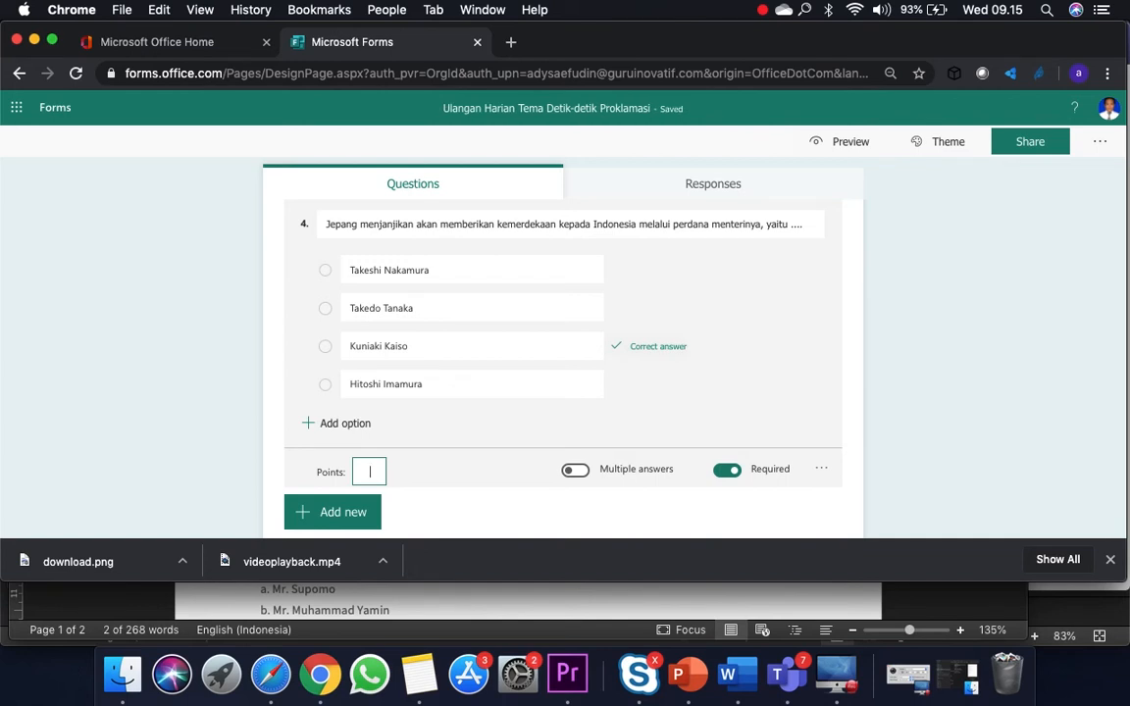
pyautogui.write('10')
# Add another choice question below question 4
pyautogui.scroll(1, 433, 467)
pyautogui.scroll(-3, 432, 467)
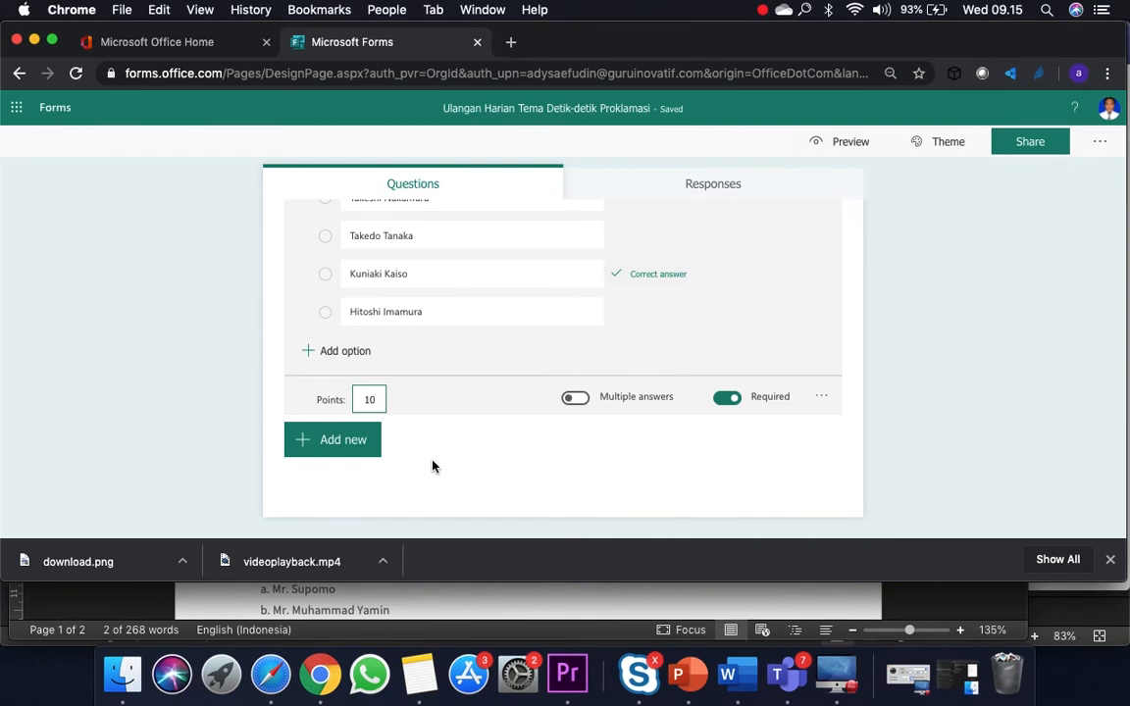
pyautogui.click(343, 444)
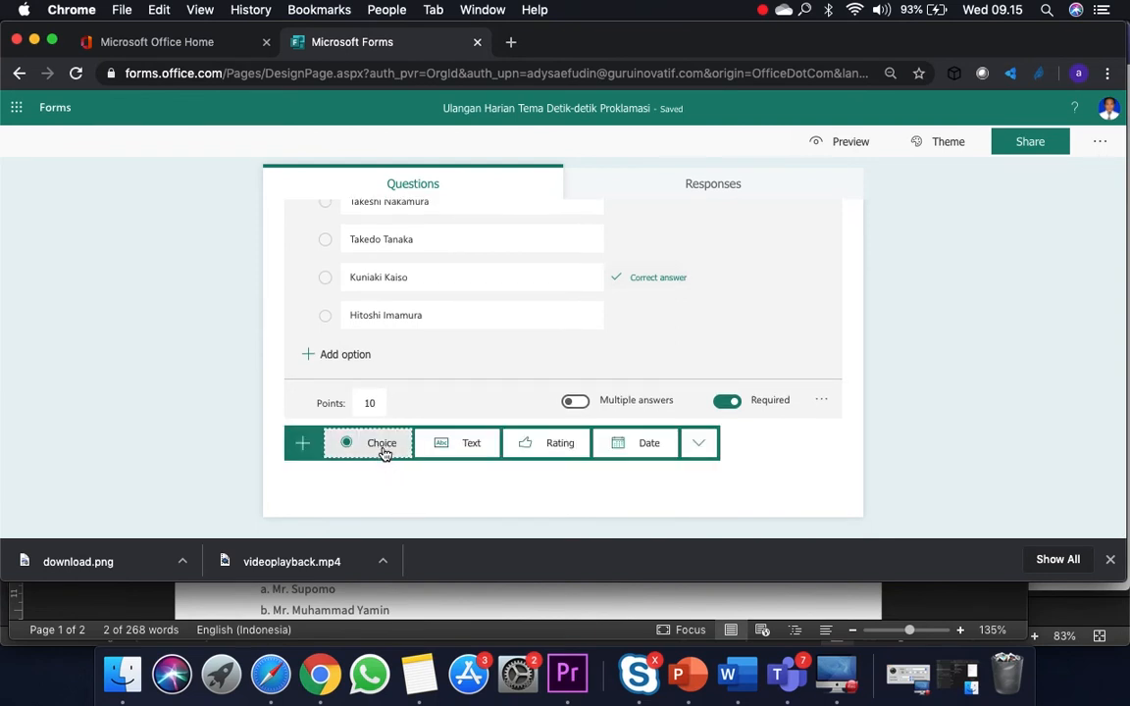
pyautogui.click(382, 446)
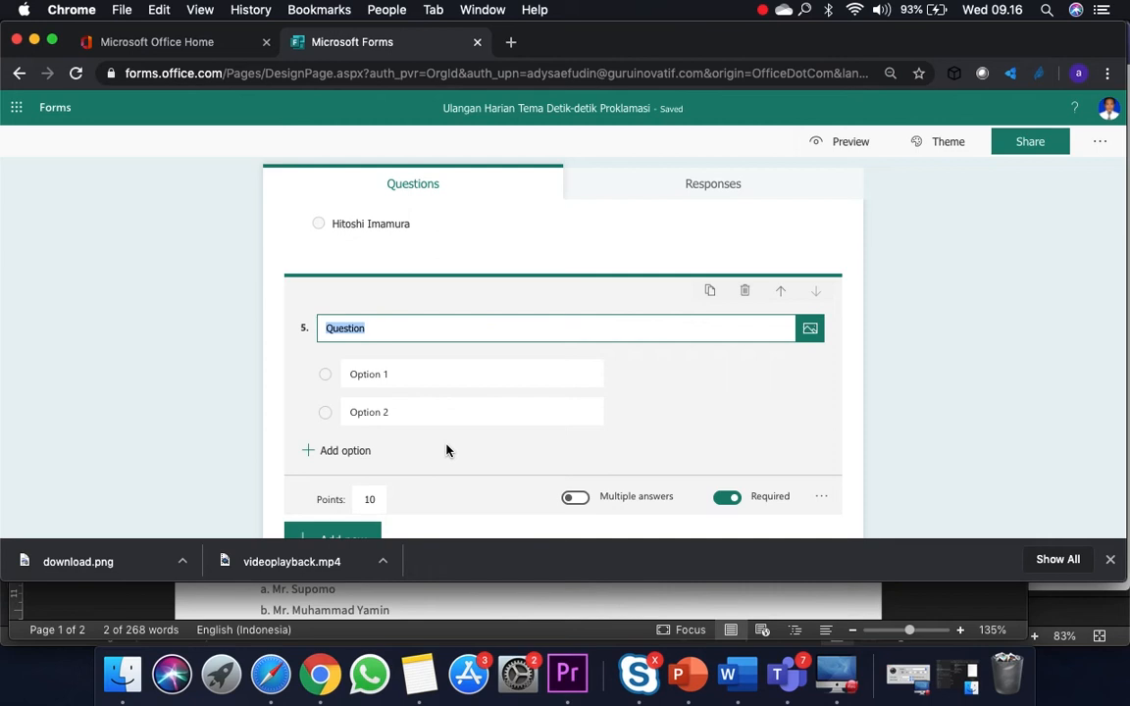
# Start an image upload for question 5 and browse to the folder Documents > 2. LPPKS > 2020 > Materi Webinar Kuis
pyautogui.click(809, 341)
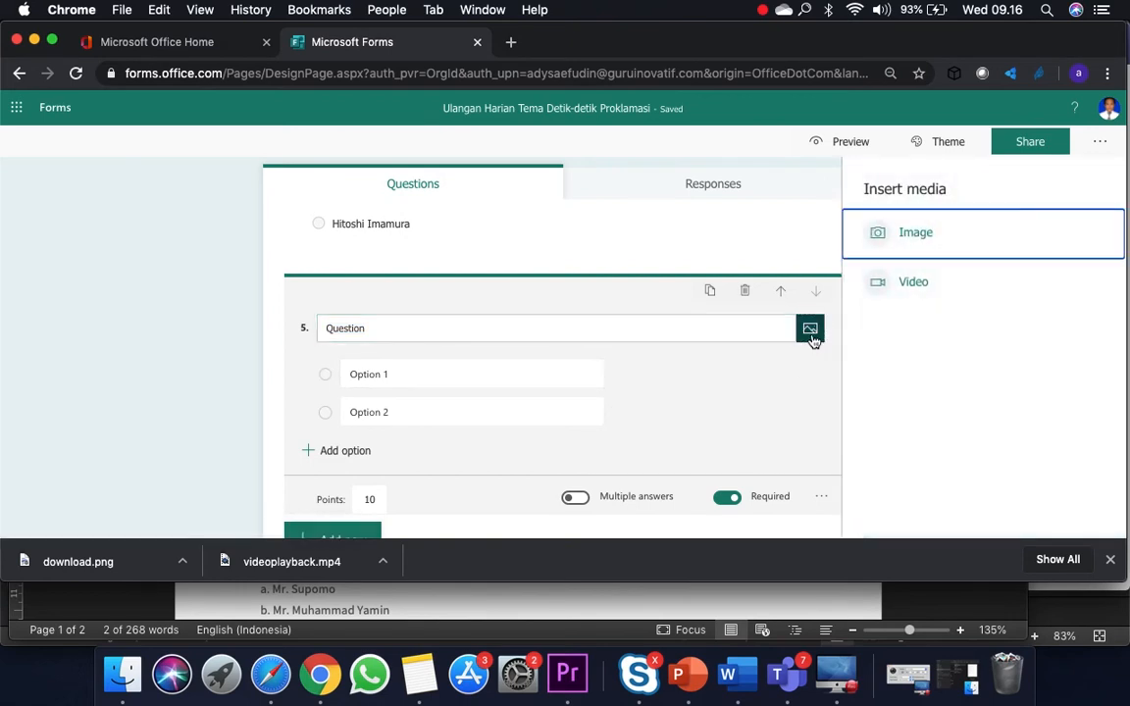
pyautogui.click(905, 242)
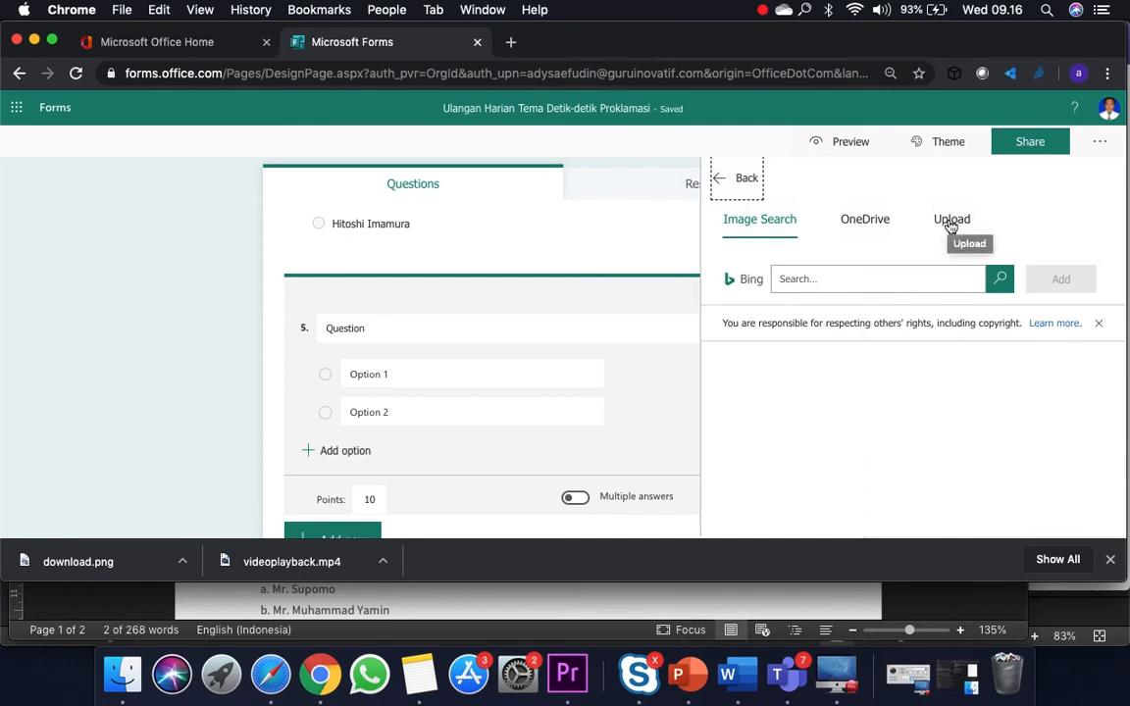
pyautogui.click(950, 223)
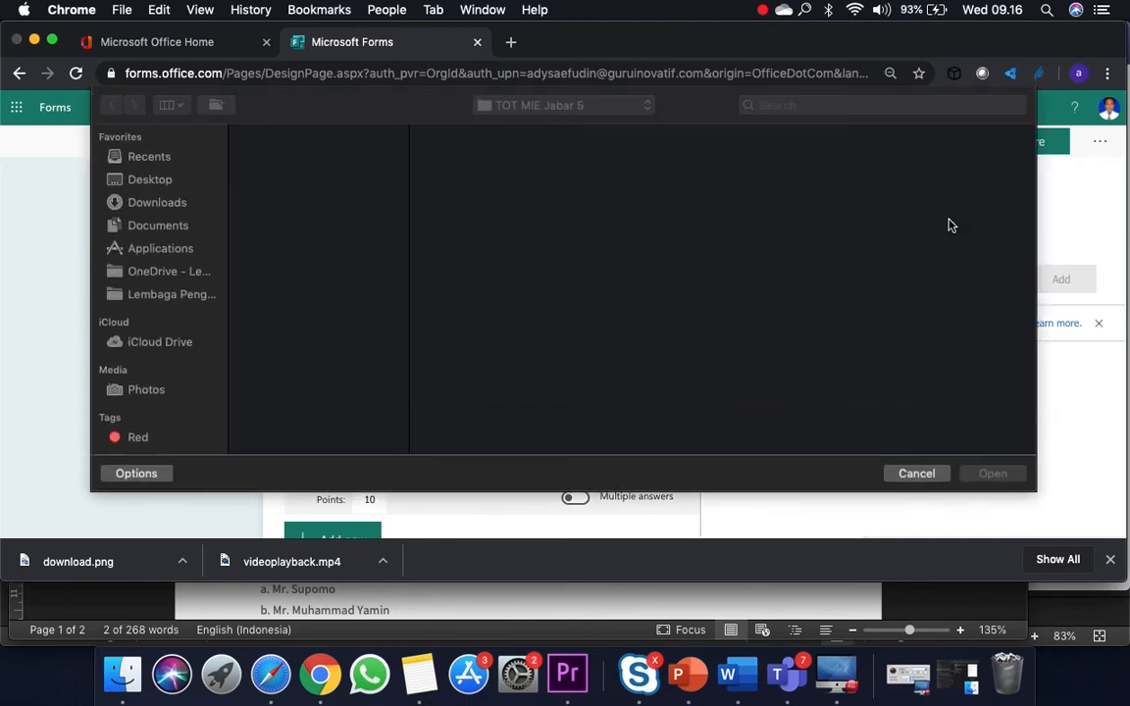
pyautogui.click(157, 227)
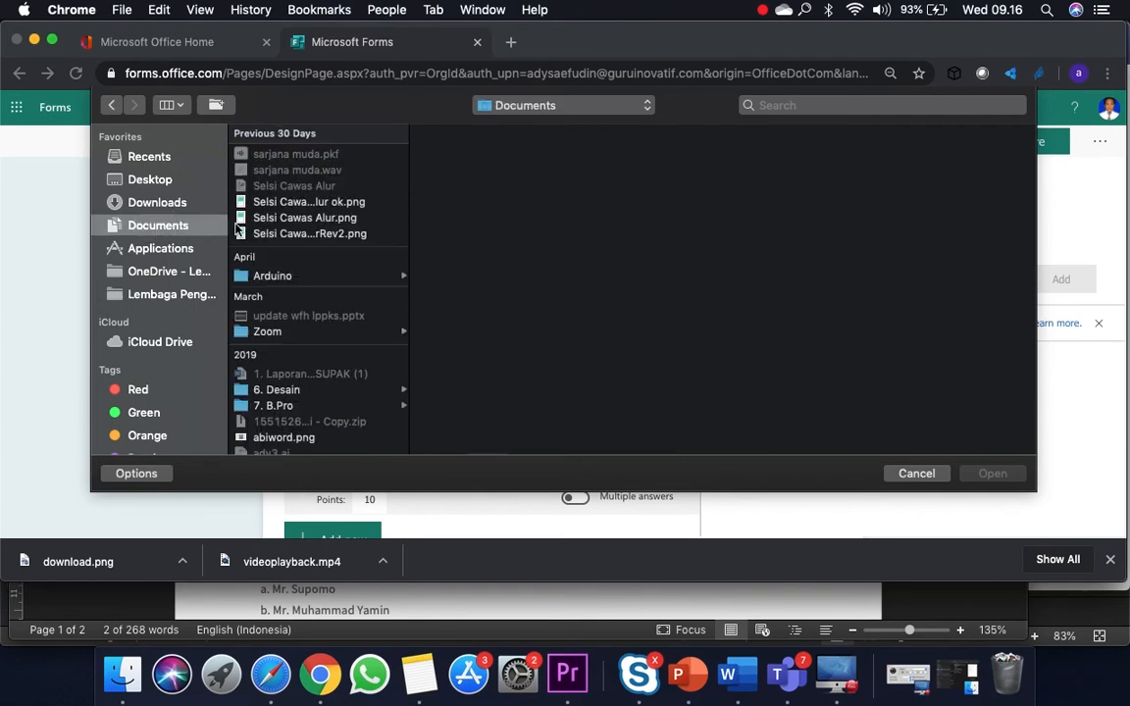
pyautogui.scroll(-10, 280, 304)
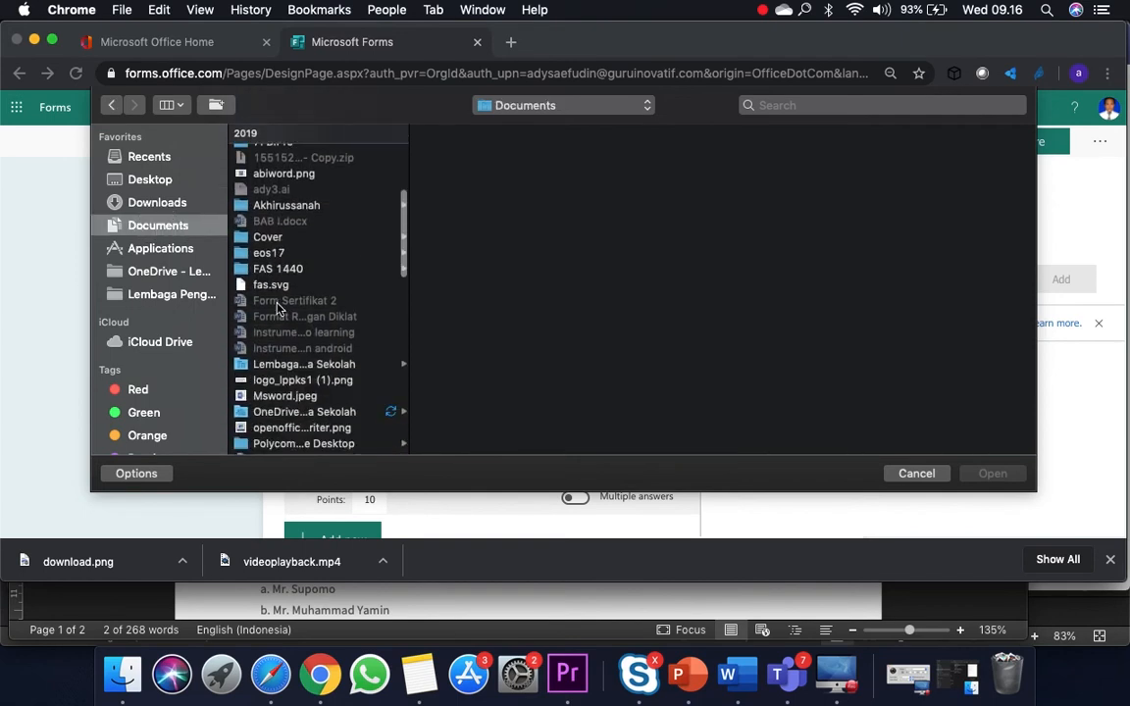
pyautogui.scroll(-5, 280, 285)
pyautogui.scroll(10, 281, 284)
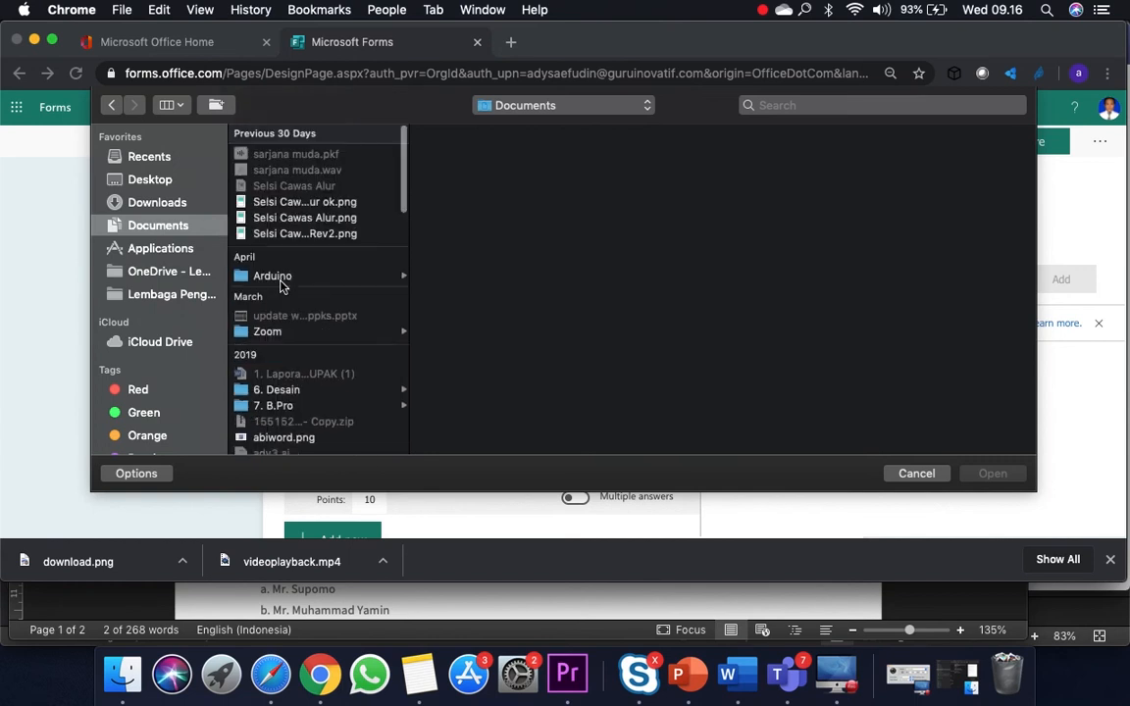
pyautogui.scroll(-10, 281, 286)
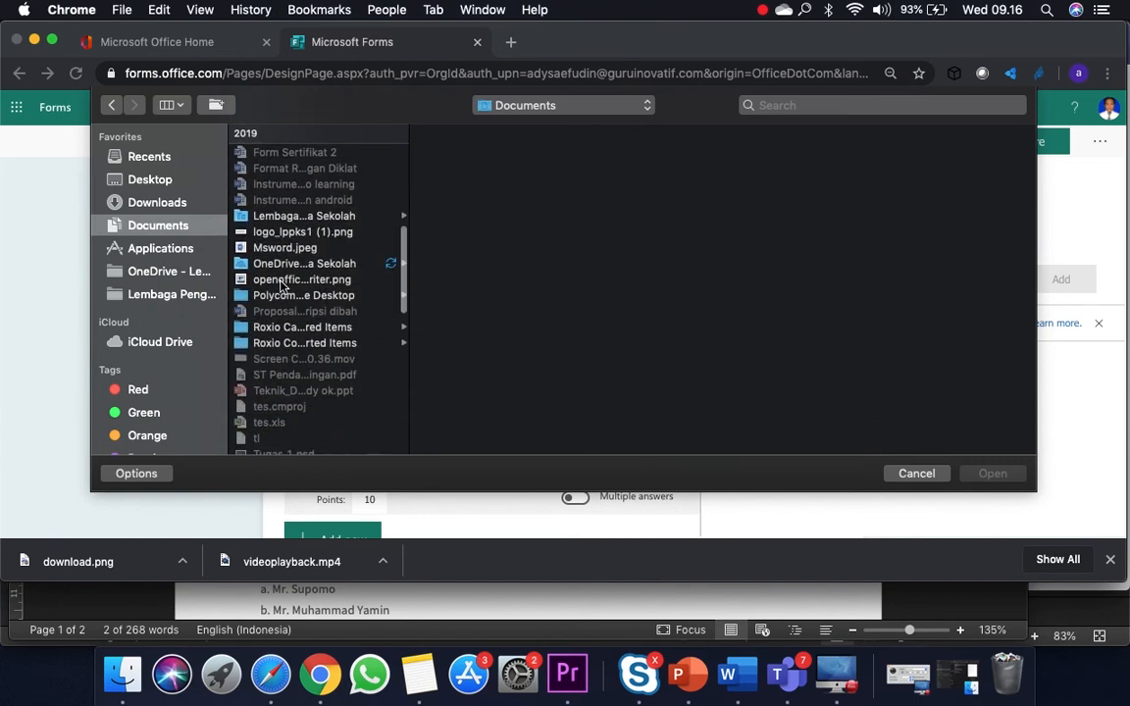
pyautogui.scroll(-1, 282, 285)
pyautogui.click(277, 314)
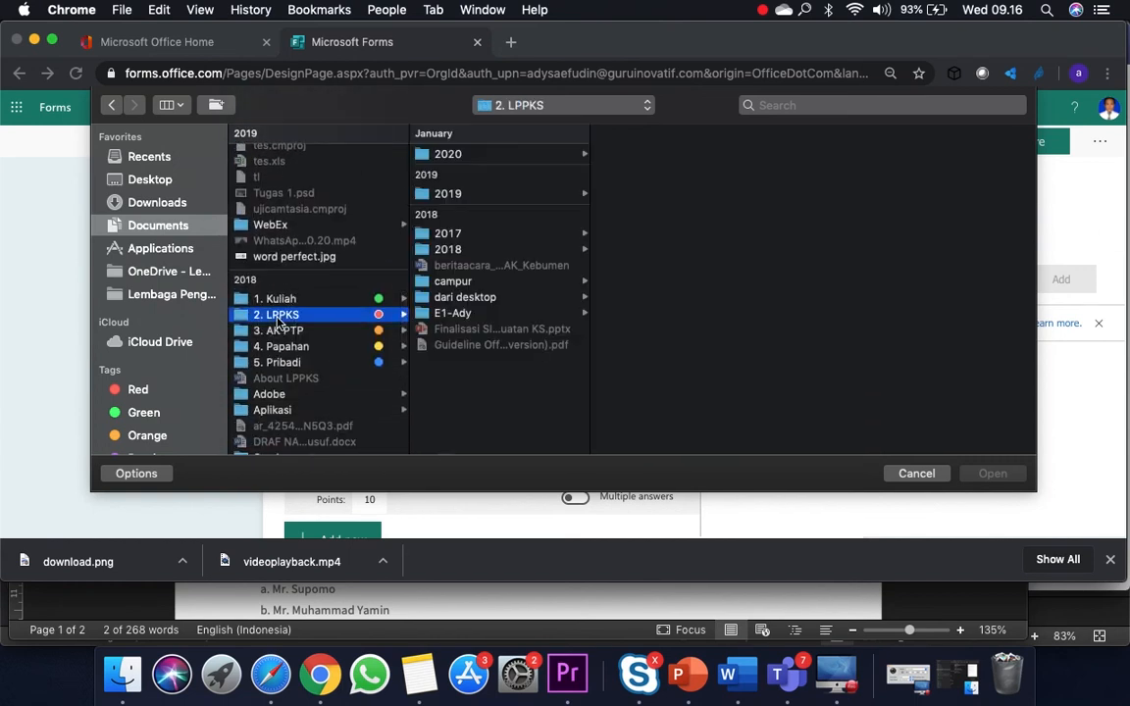
pyautogui.click(467, 154)
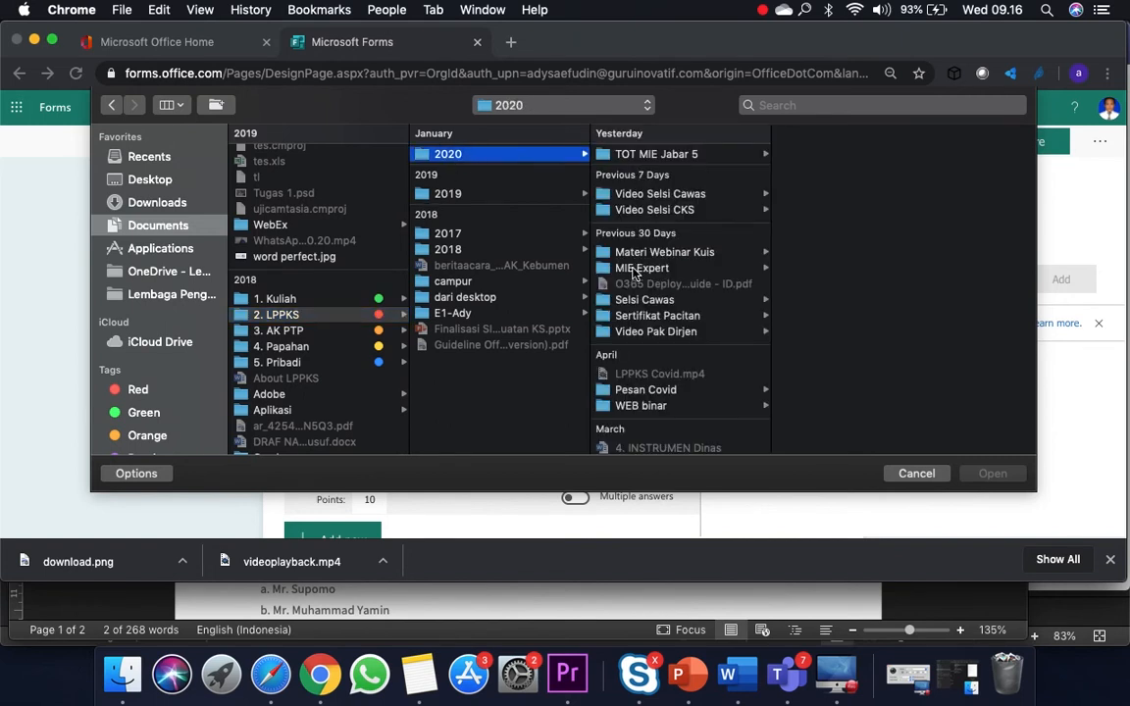
pyautogui.click(639, 253)
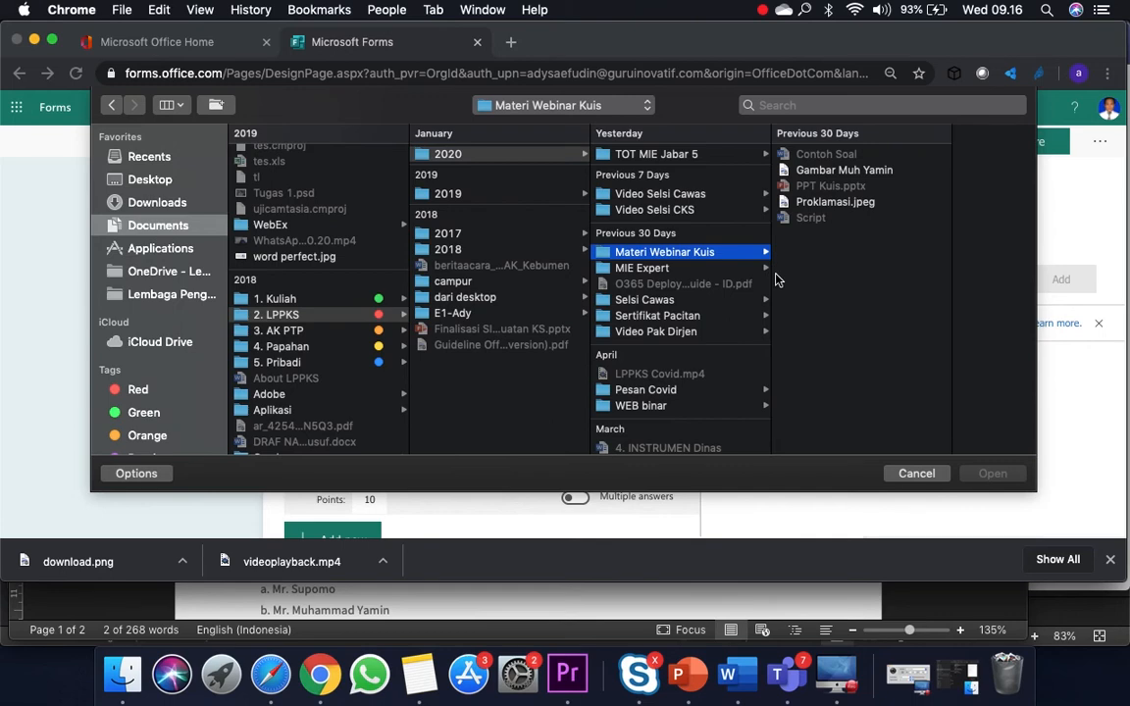
# Insert the picture Gambar Muh Yamin into question 5 and enter the question text "Siapakah nama tokoh berikut"
pyautogui.click(824, 203)
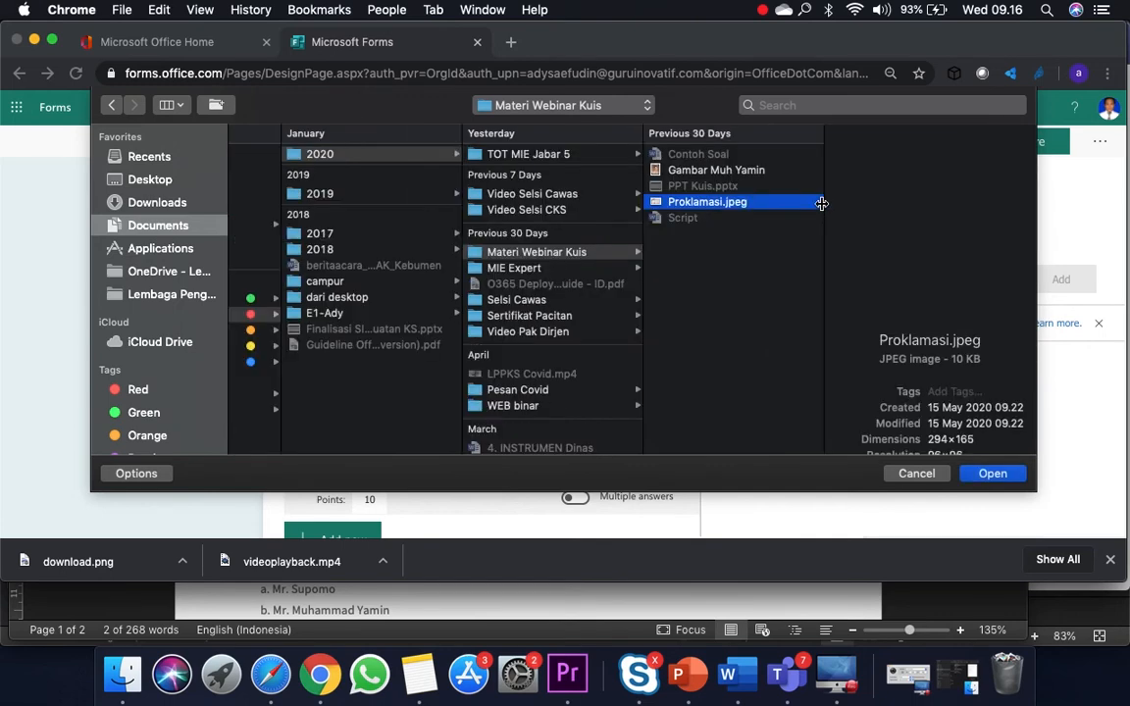
pyautogui.click(712, 171)
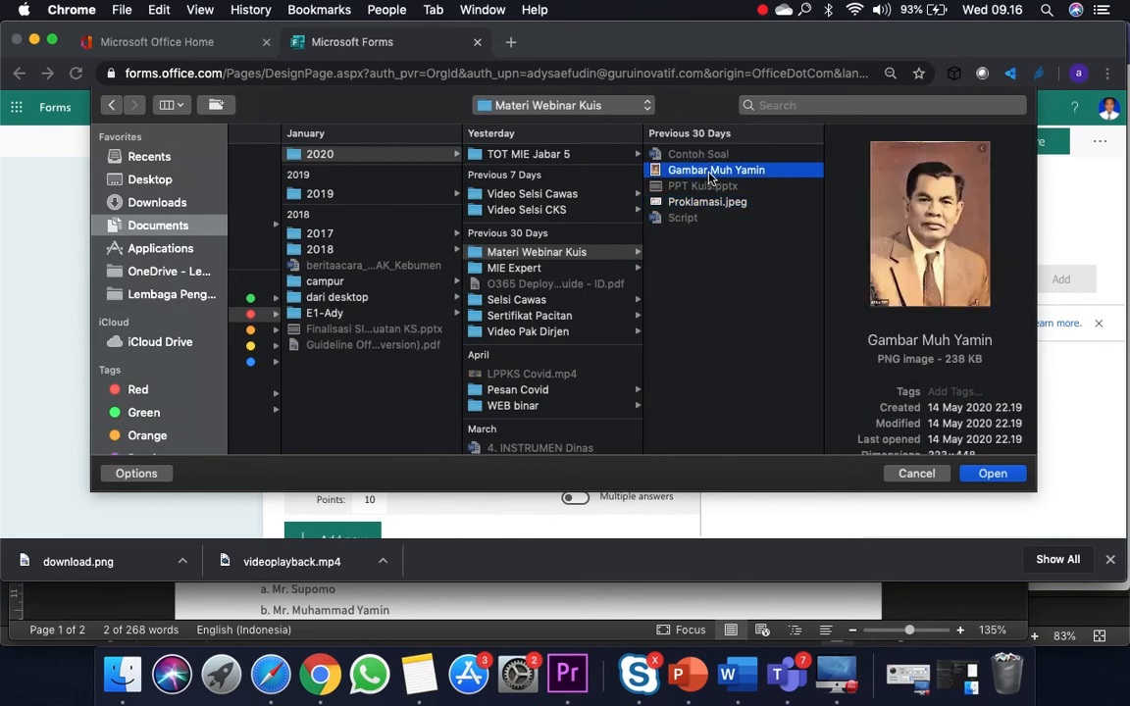
pyautogui.click(975, 475)
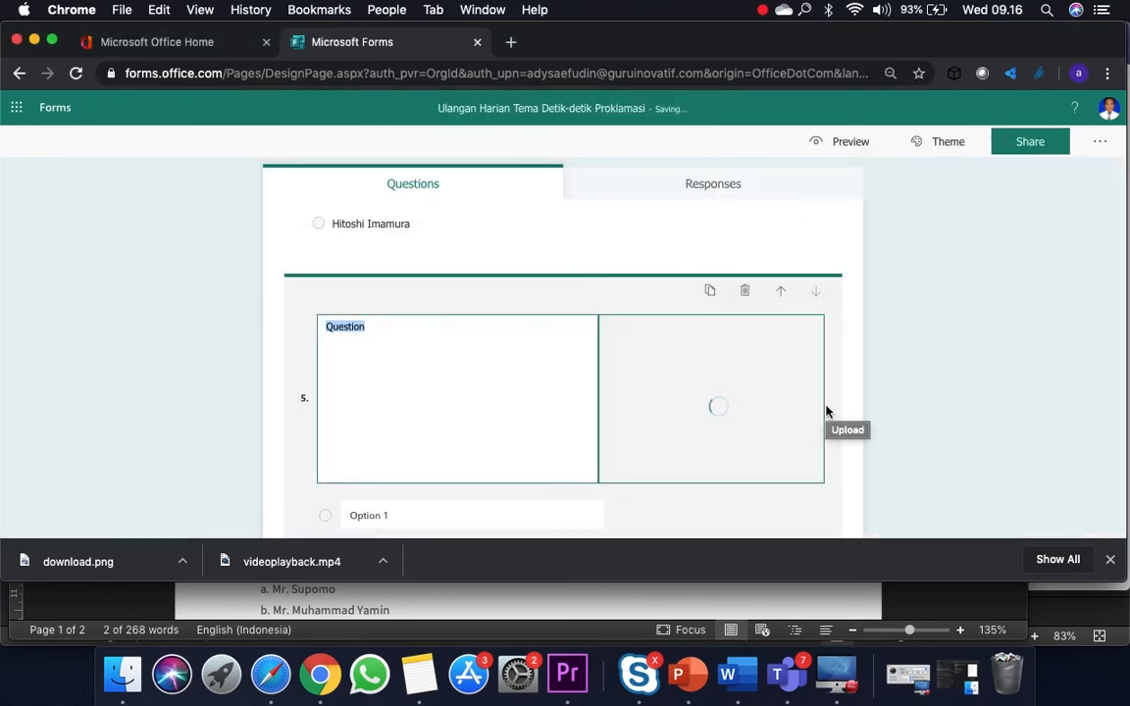
pyautogui.write('Siapakah naama tokoh berikut')
# Fill in the first option of question 5 with Muh Yamin
pyautogui.scroll(-3, 587, 341)
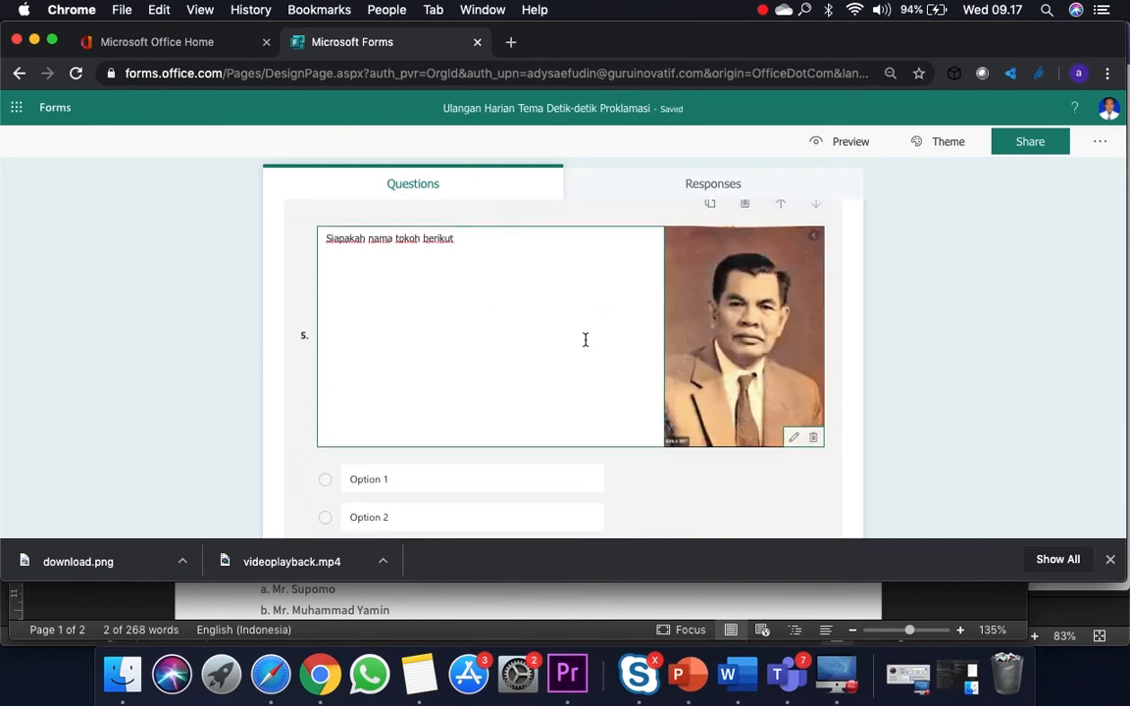
pyautogui.scroll(-2, 584, 340)
pyautogui.click(485, 420)
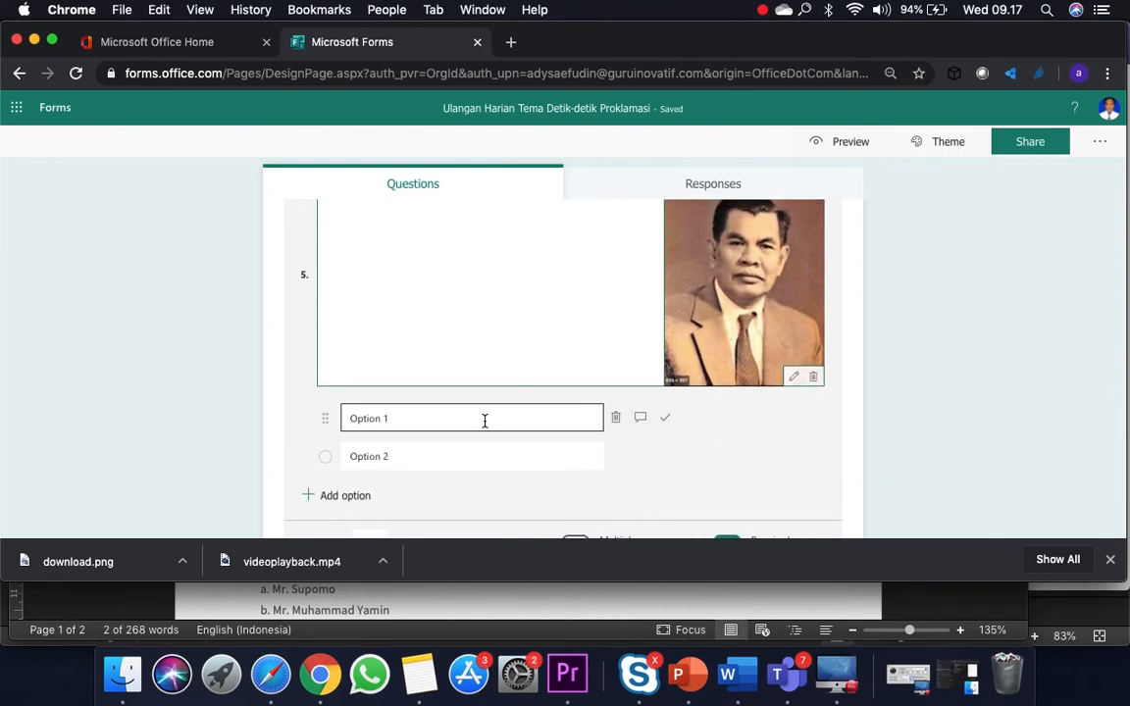
pyautogui.click(484, 421)
pyautogui.write('Muh')
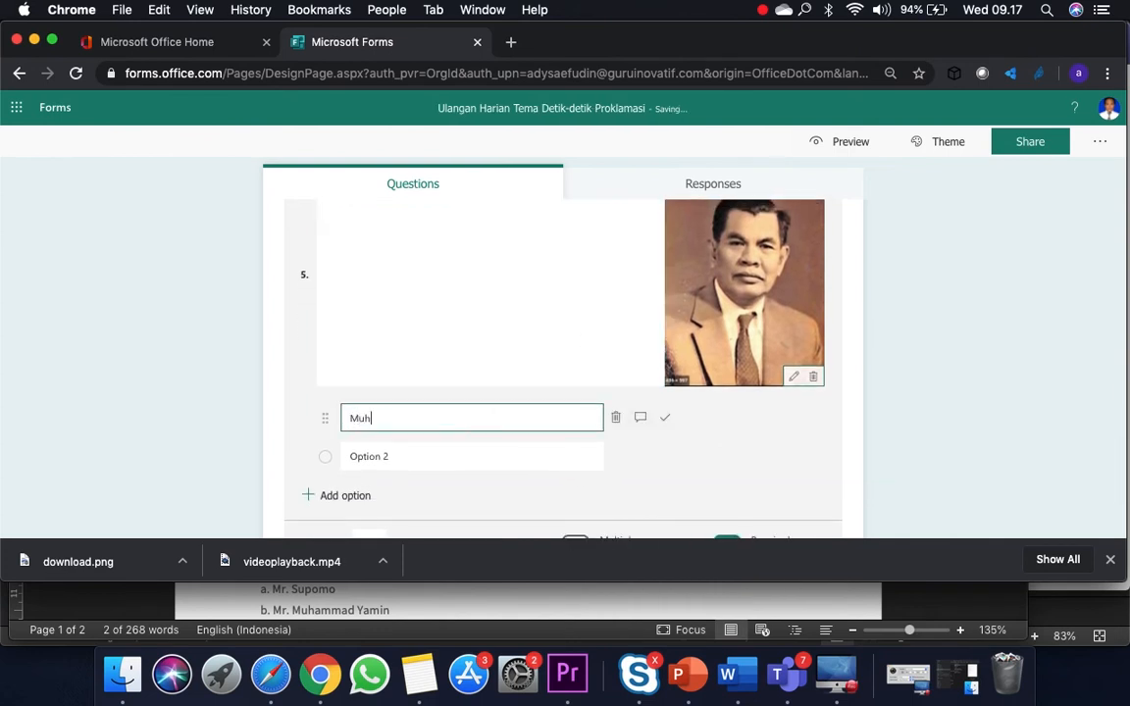
pyautogui.write(' Yamin')
# Fill in the second option of question 5 with Ahmad Subarjo
pyautogui.click(465, 455)
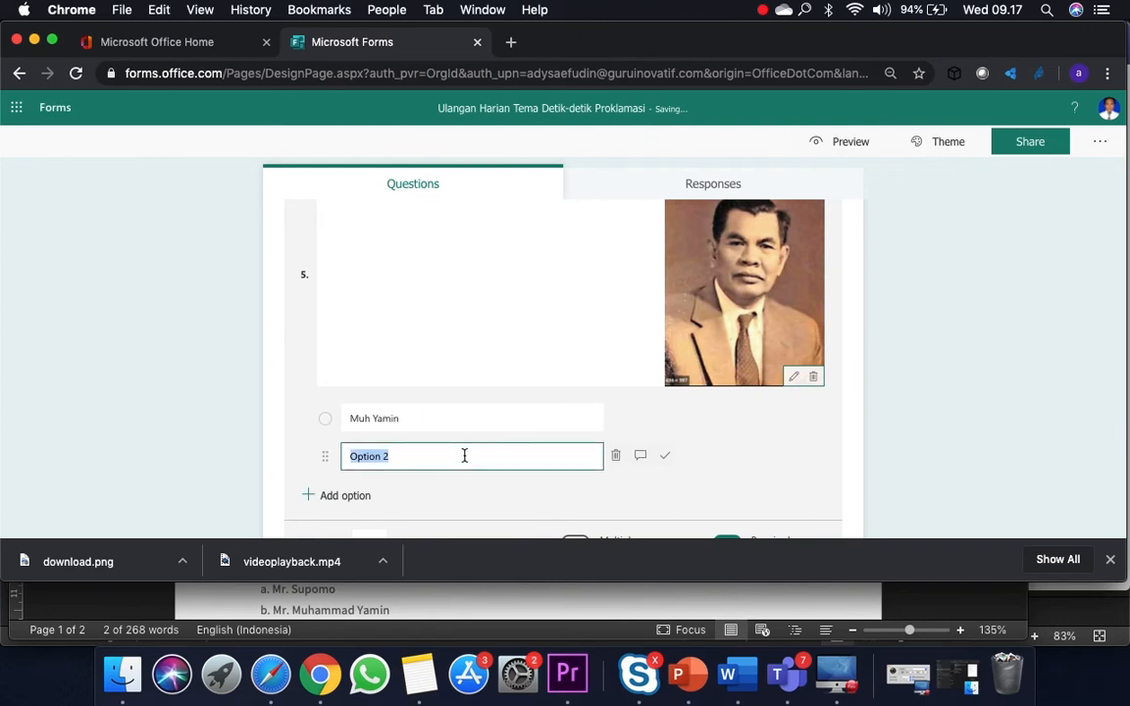
pyautogui.write('Suba')
pyautogui.press('BackSpace')
pyautogui.press('BackSpace')
pyautogui.press('BackSpace')
pyautogui.press('BackSpace')
pyautogui.press('BackSpace')
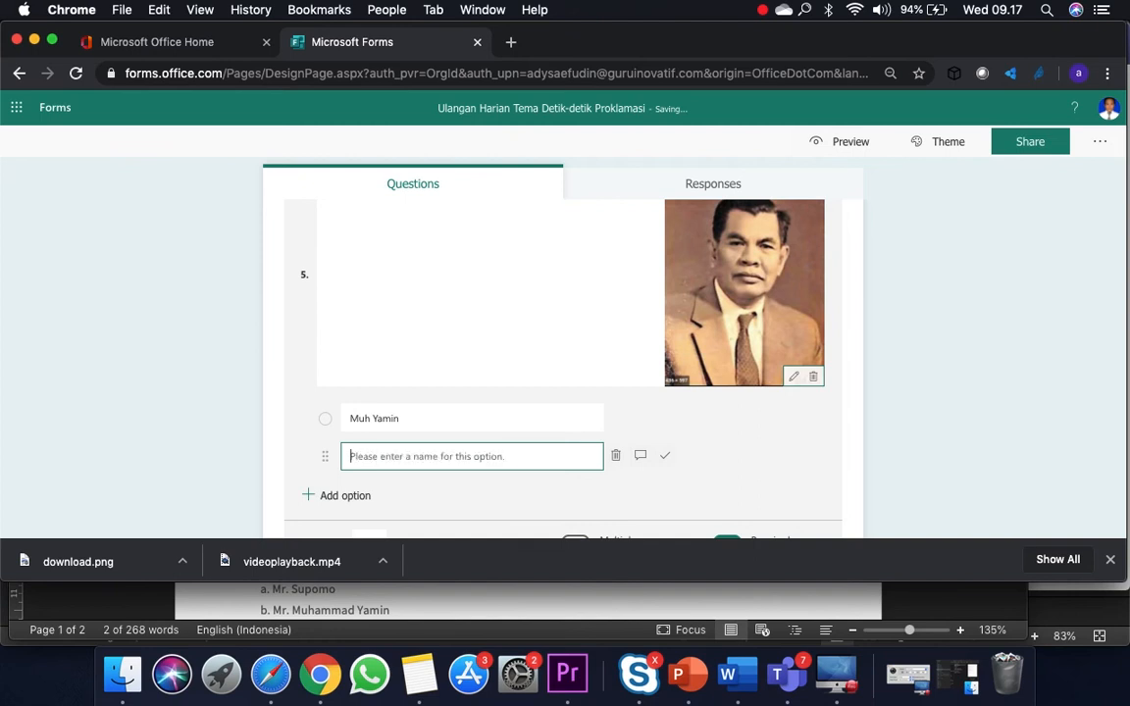
pyautogui.write('Ahmad subarjo')
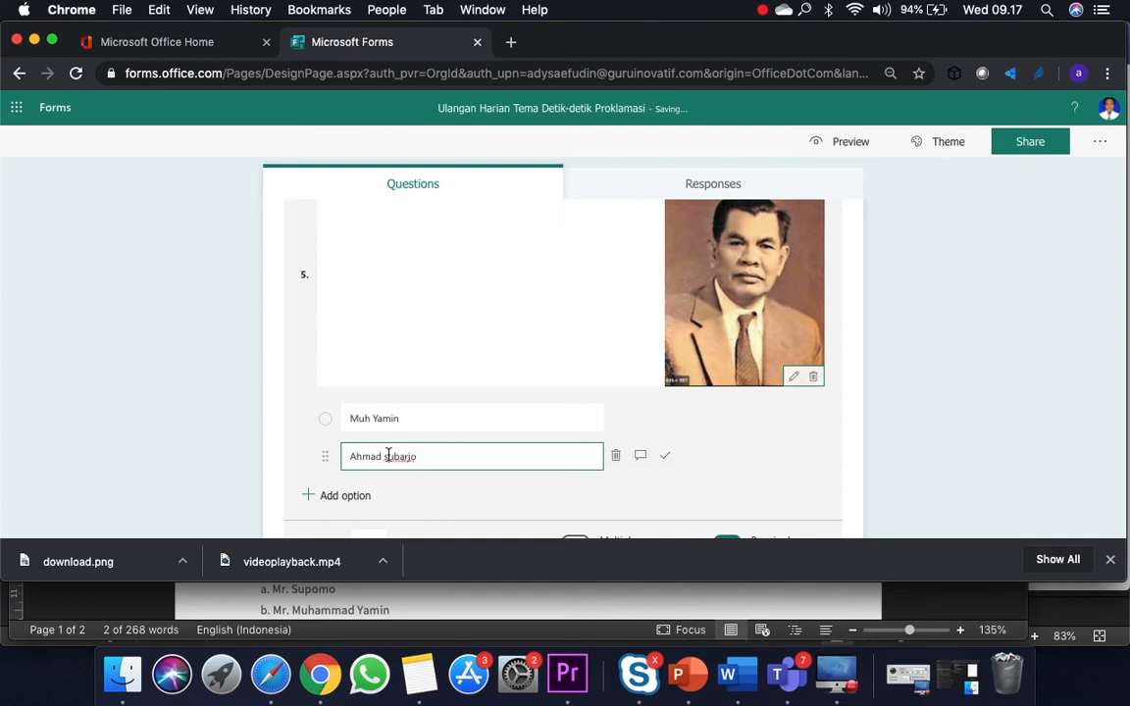
pyautogui.click(386, 456)
pyautogui.press('BackSpace')
pyautogui.write('S')
# Add a third option to question 5 with the answer Sayuti Melik
pyautogui.click(342, 497)
pyautogui.write('Sa')
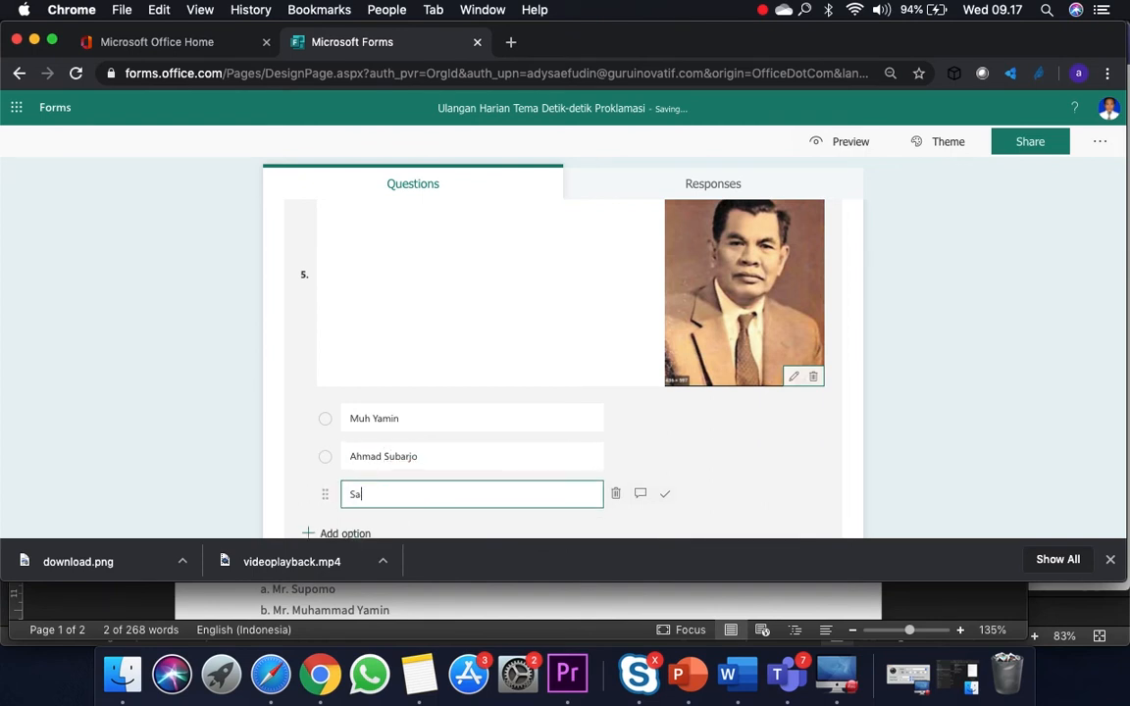
pyautogui.write('yuti Melik')
# Add a fourth option, Bung Tomo, to question 5 and mark Muh Yamin as the correct answer
pyautogui.scroll(-2, 346, 530)
pyautogui.click(349, 477)
pyautogui.write('Bung Tomo')
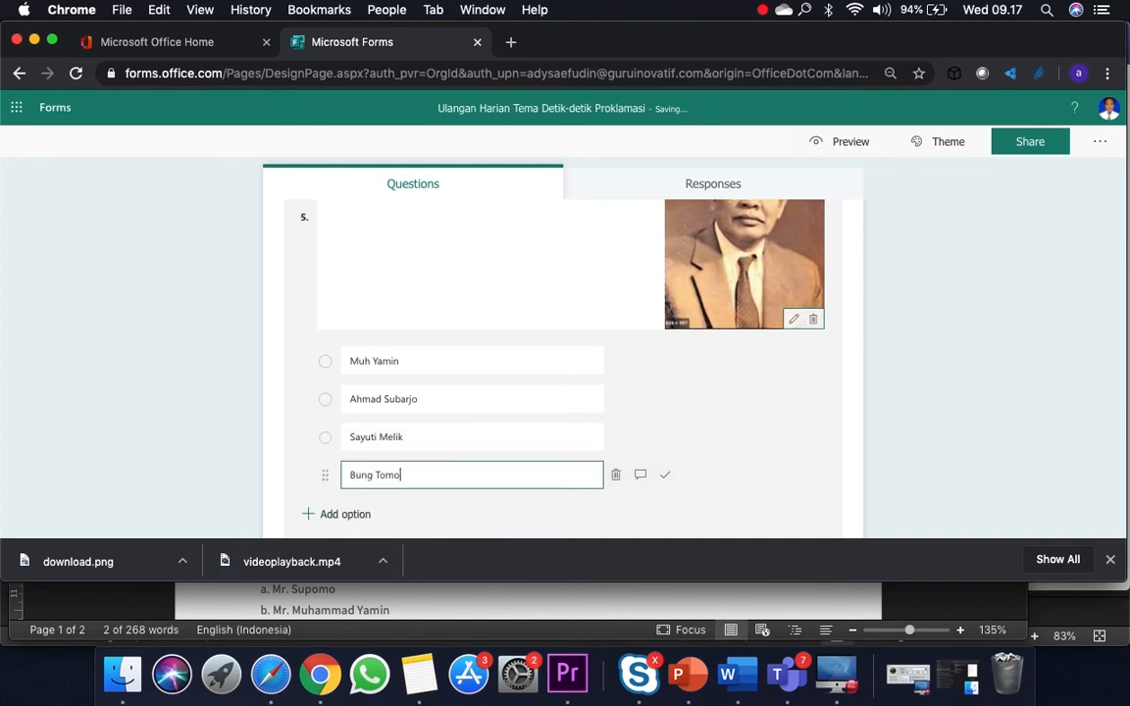
pyautogui.click(767, 437)
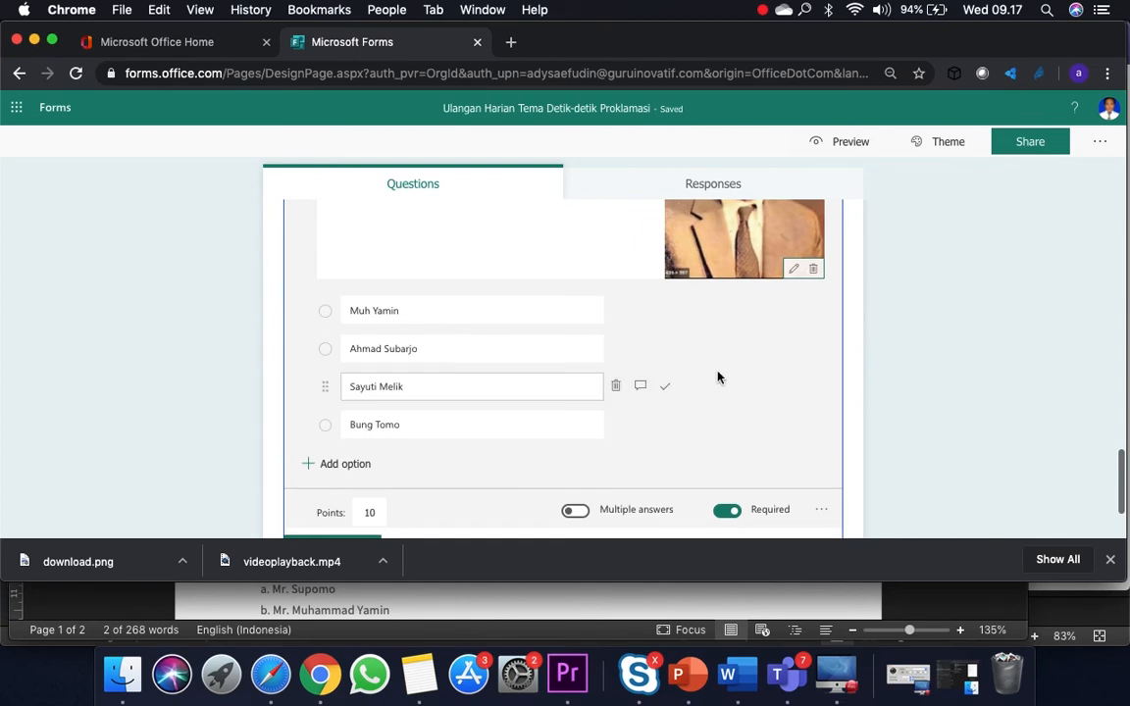
pyautogui.click(664, 310)
# Turn on shuffled options for question 4 about the Japanese prime minister
pyautogui.scroll(5, 748, 357)
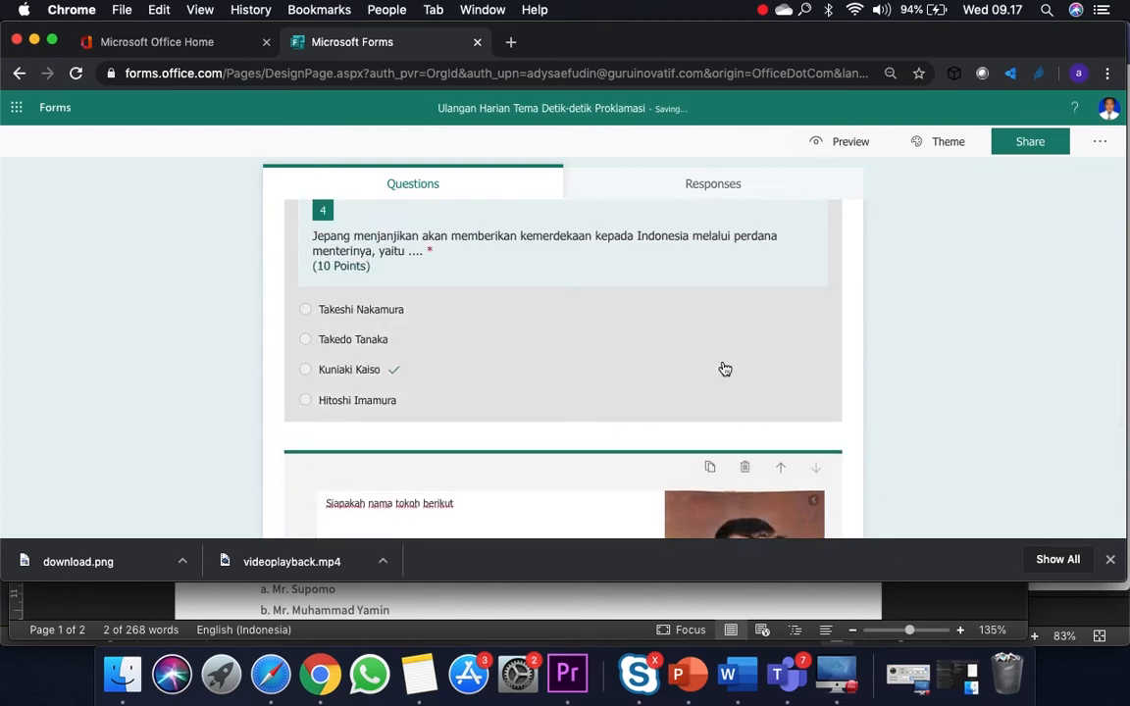
pyautogui.click(722, 367)
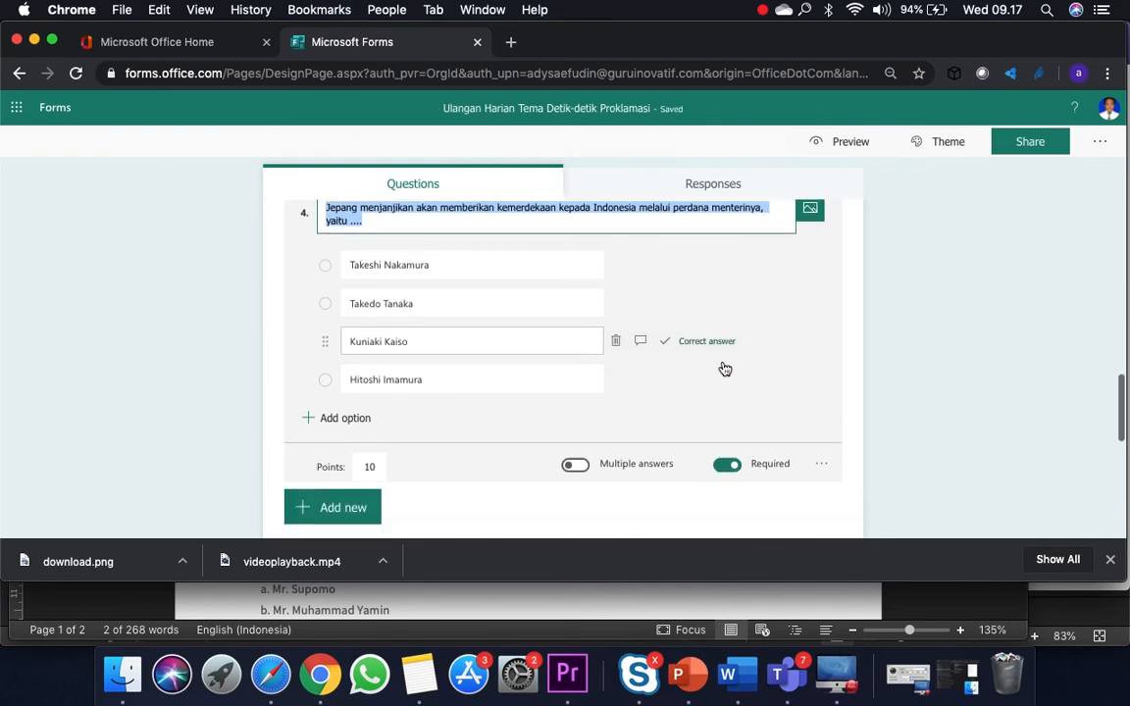
pyautogui.click(822, 469)
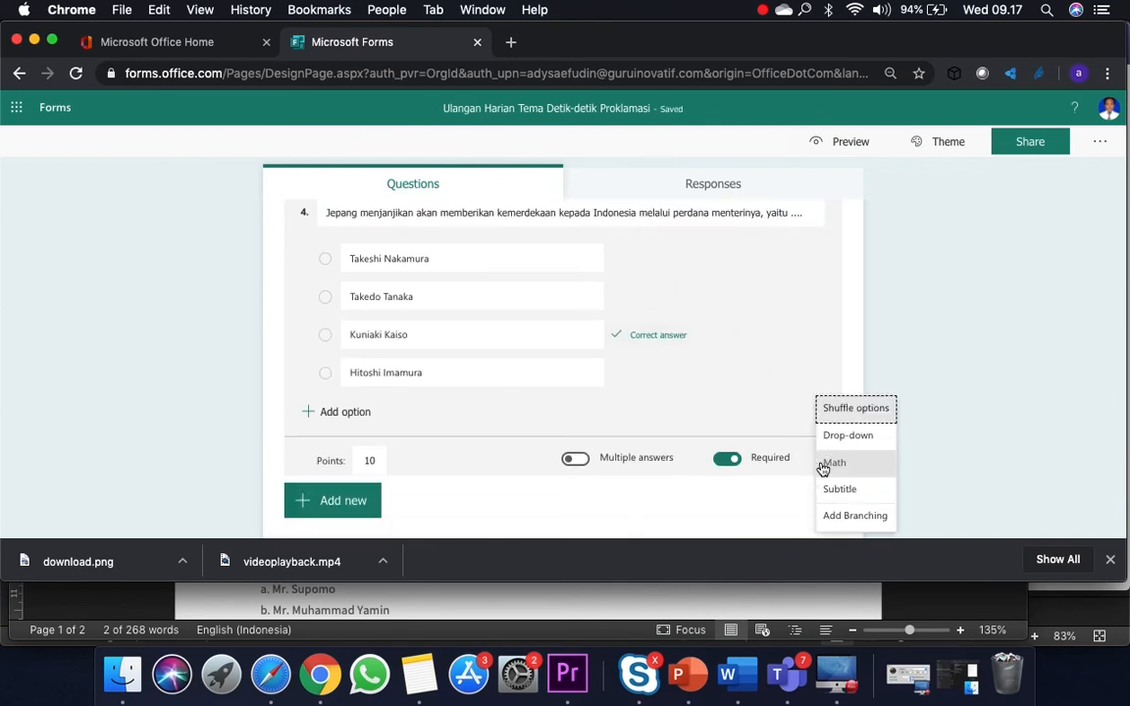
pyautogui.click(857, 414)
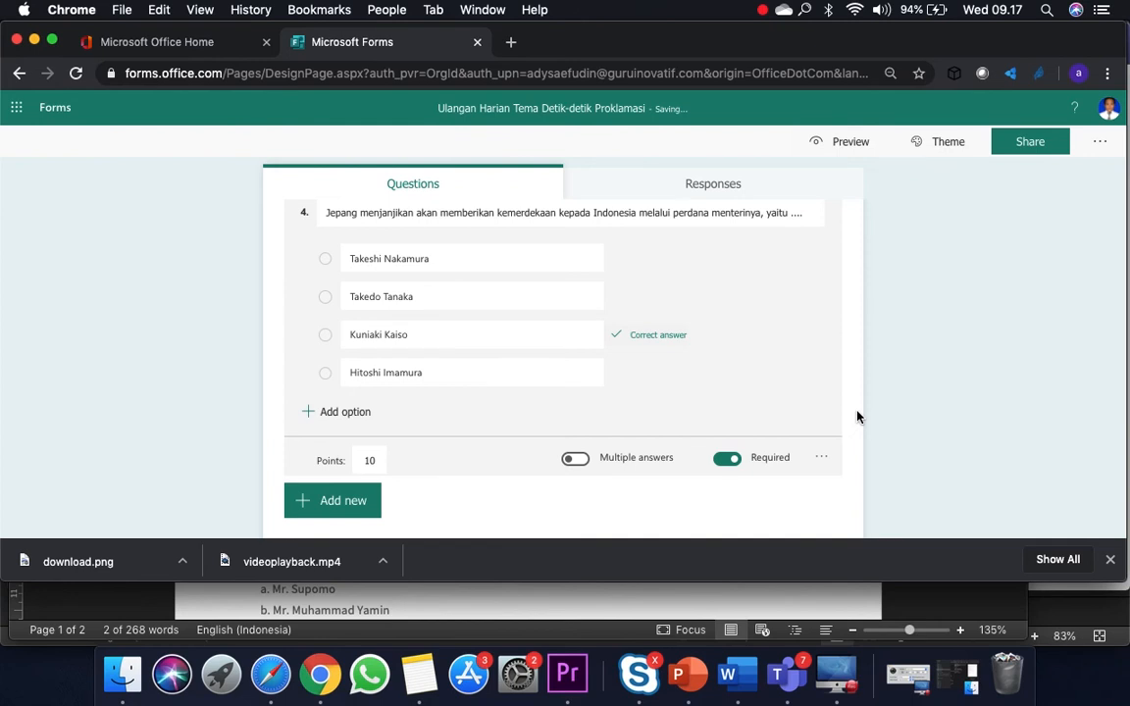
# Turn on shuffled options for the image question, number 5
pyautogui.scroll(-1, 857, 416)
pyautogui.scroll(-4, 858, 417)
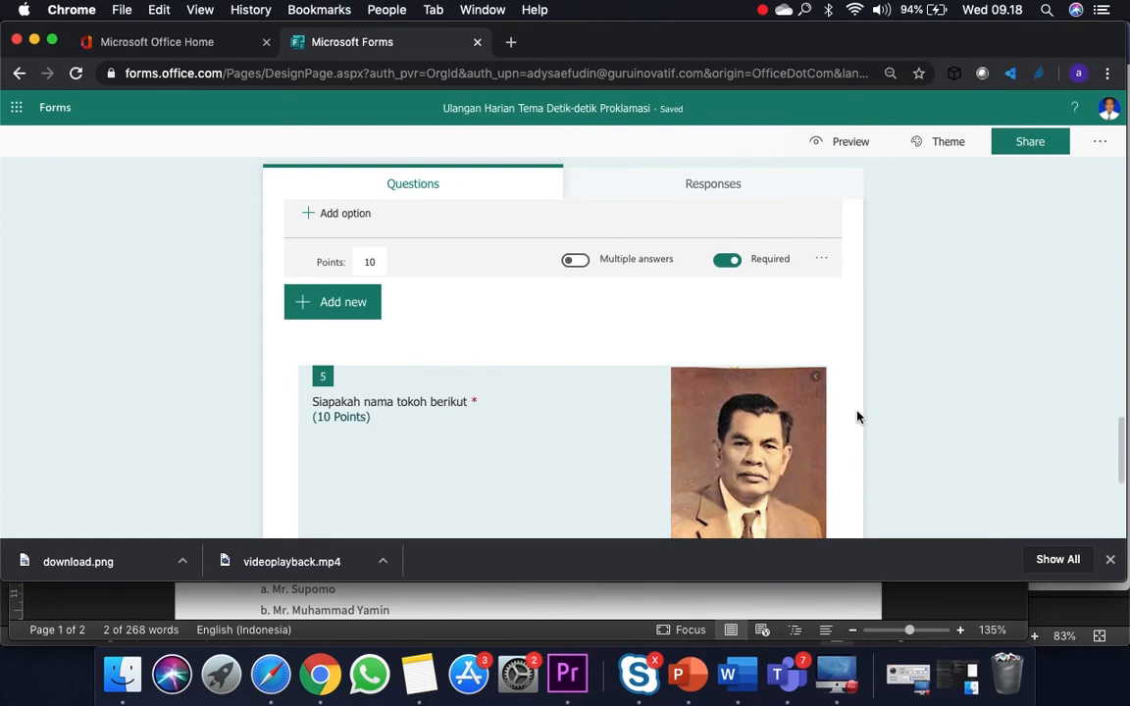
pyautogui.click(621, 457)
pyautogui.scroll(-3, 623, 458)
pyautogui.click(620, 430)
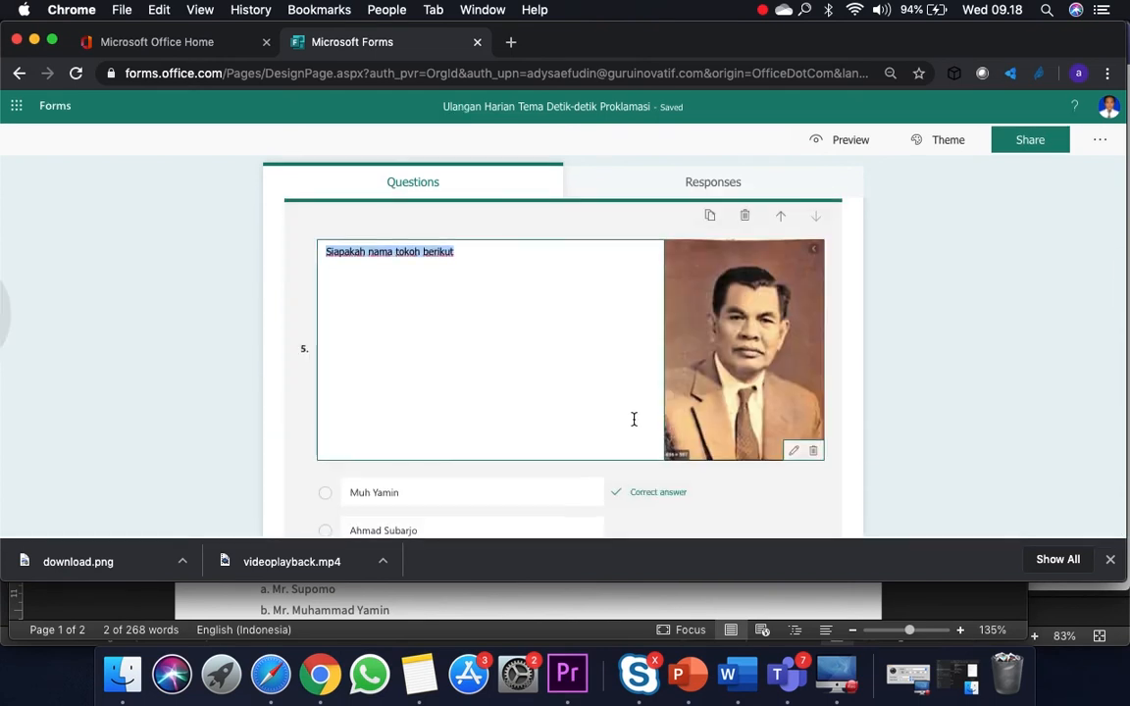
pyautogui.scroll(-3, 562, 403)
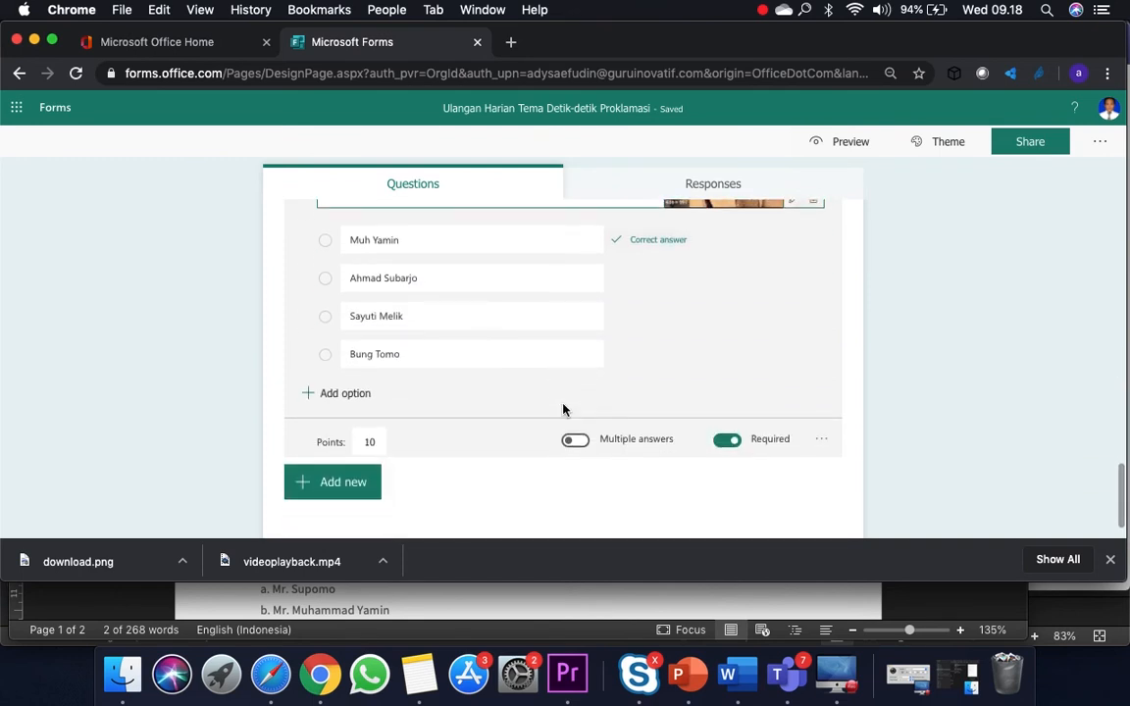
pyautogui.click(820, 439)
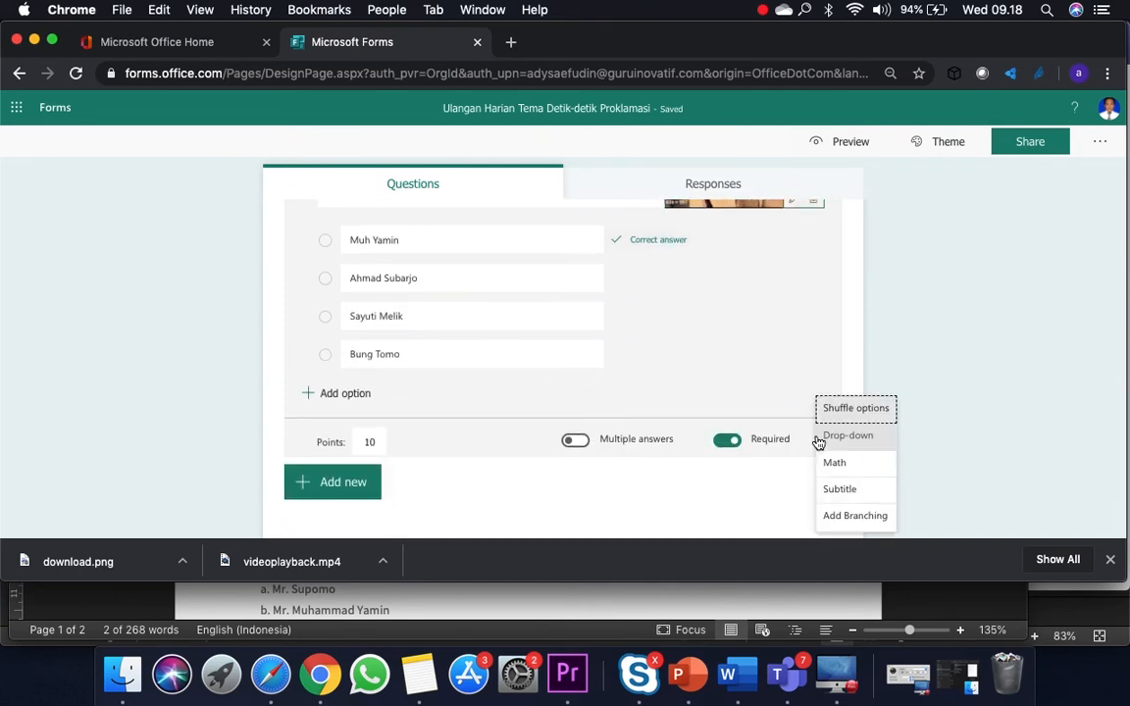
pyautogui.click(849, 414)
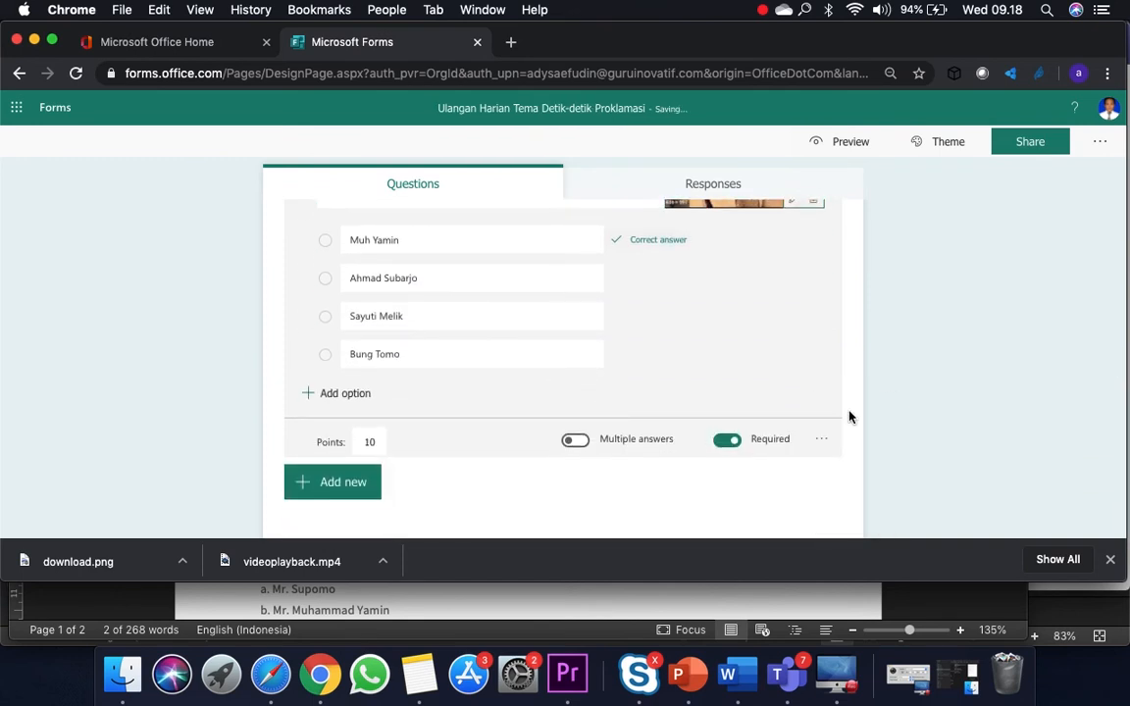
# Add a new text question below the image question as question 6
pyautogui.scroll(5, 705, 390)
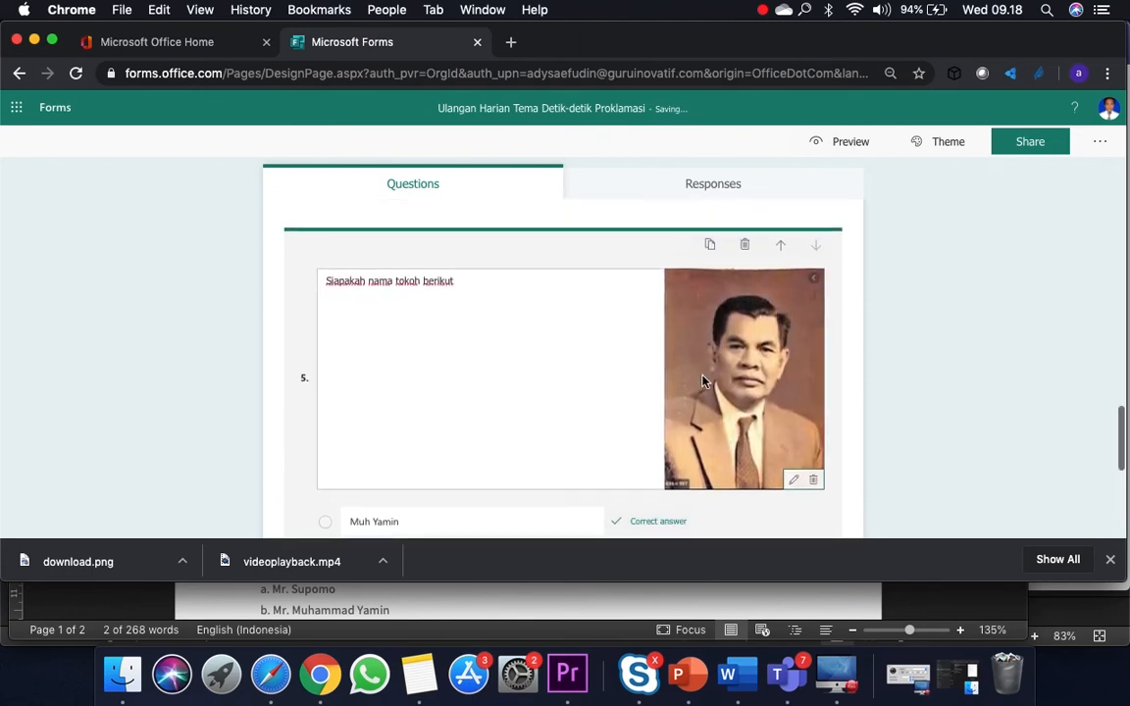
pyautogui.scroll(-2, 702, 381)
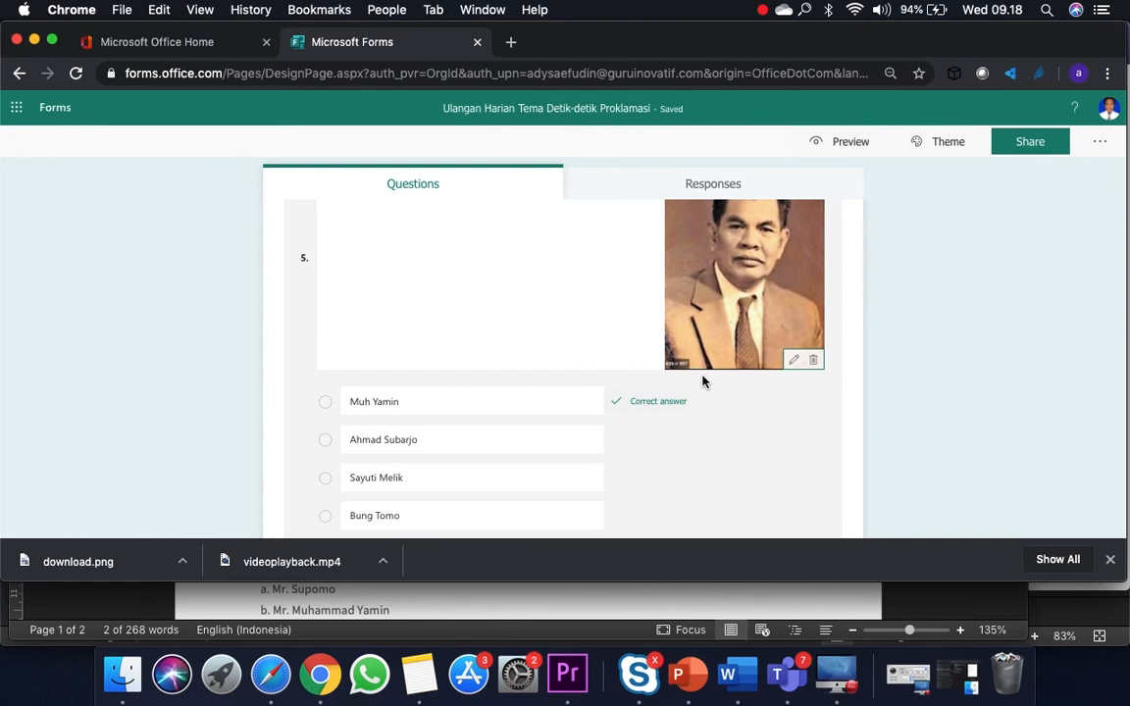
pyautogui.scroll(-5, 703, 372)
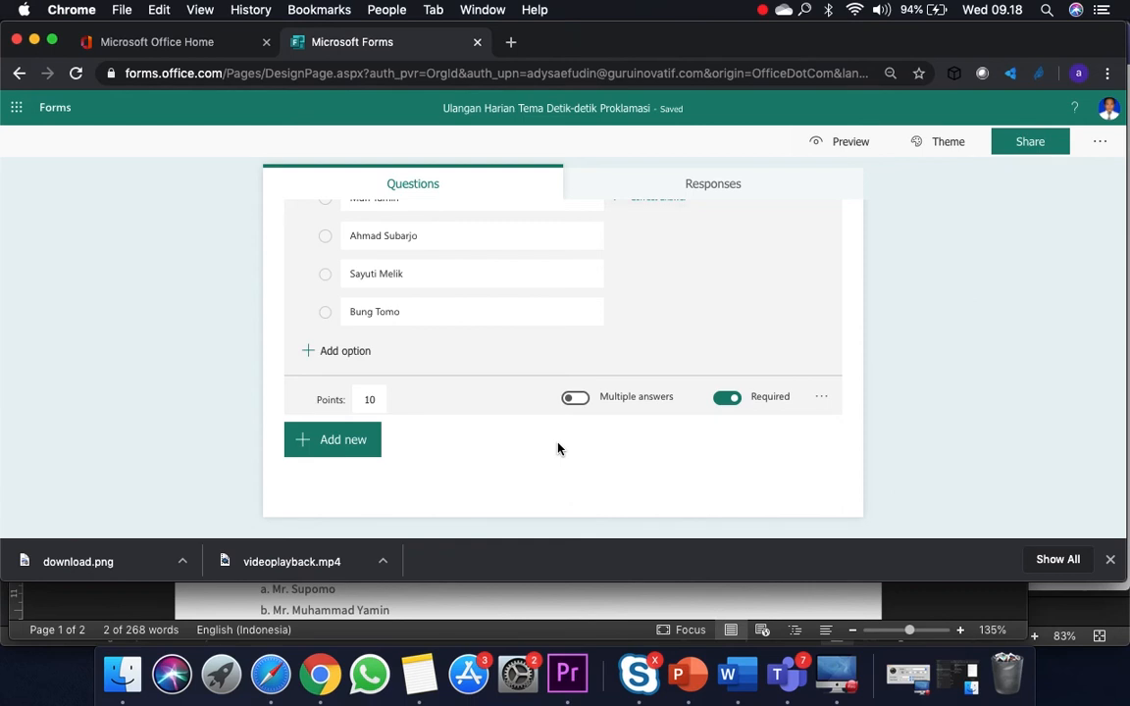
pyautogui.click(338, 451)
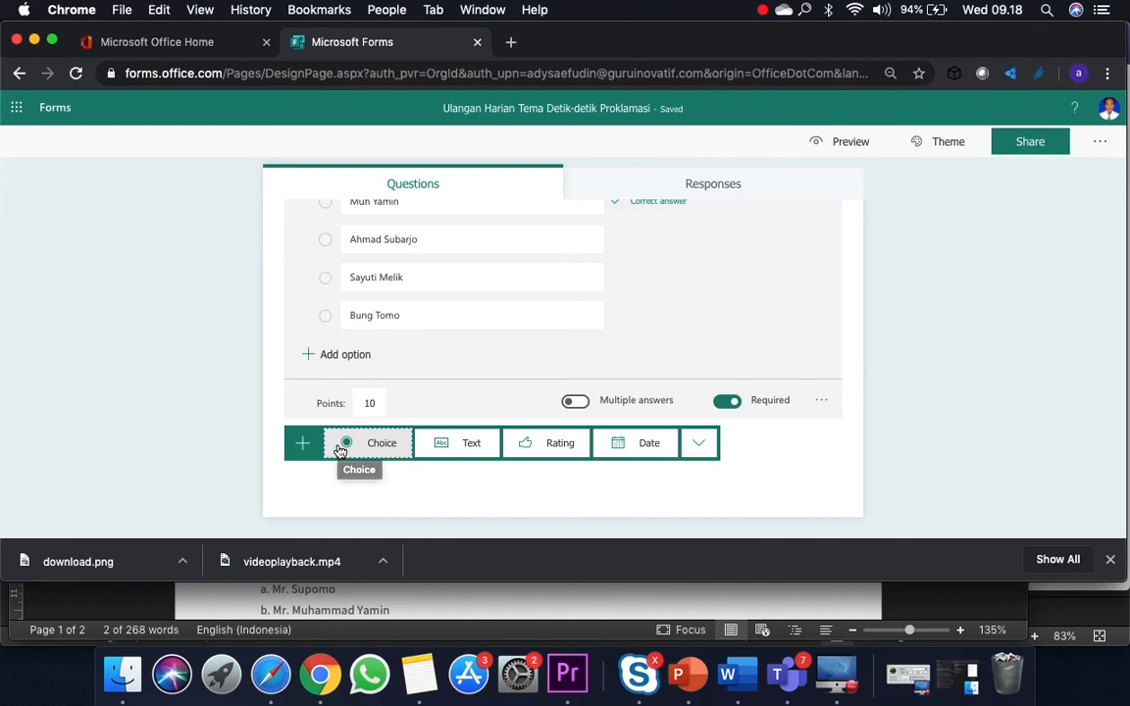
pyautogui.click(460, 447)
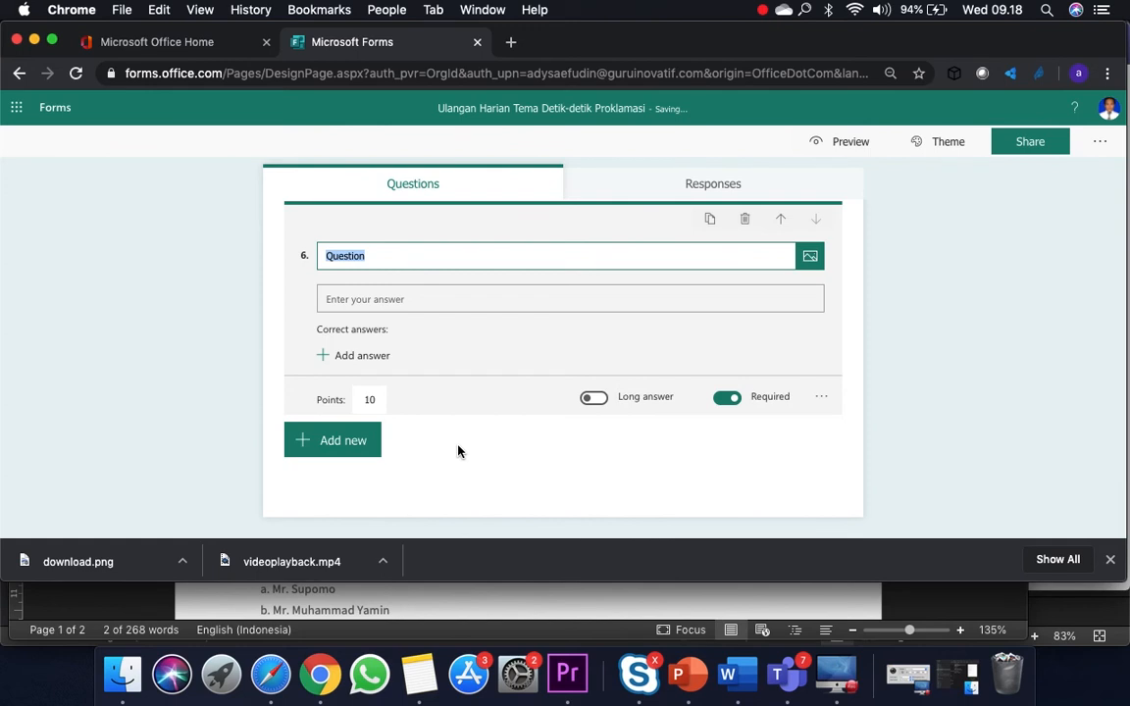
# Start inserting a video into question 6 and ready the video URL entry
pyautogui.click(811, 260)
pyautogui.click(922, 284)
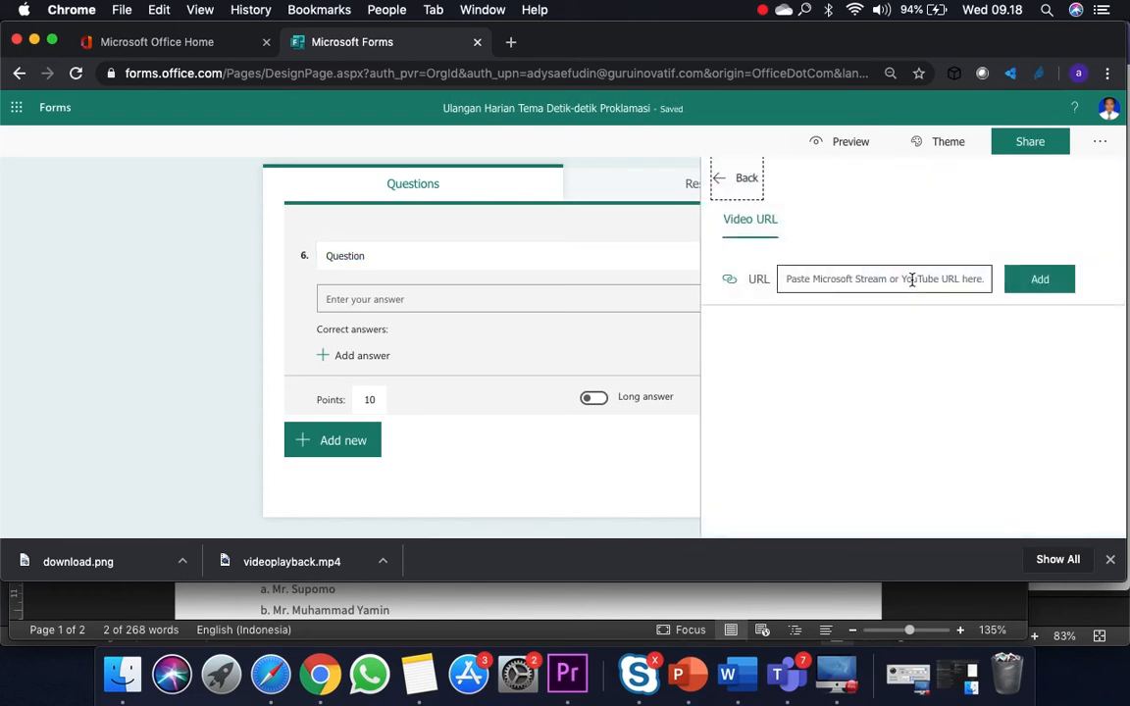
pyautogui.click(905, 279)
pyautogui.click(747, 675)
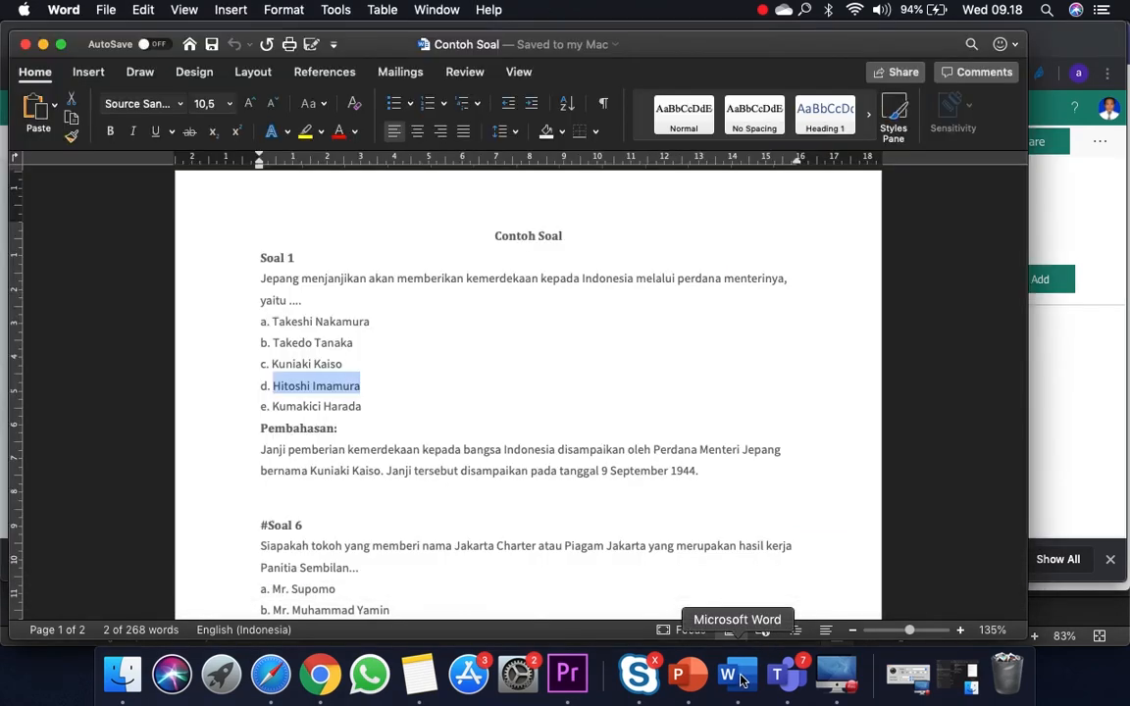
pyautogui.scroll(-15, 694, 502)
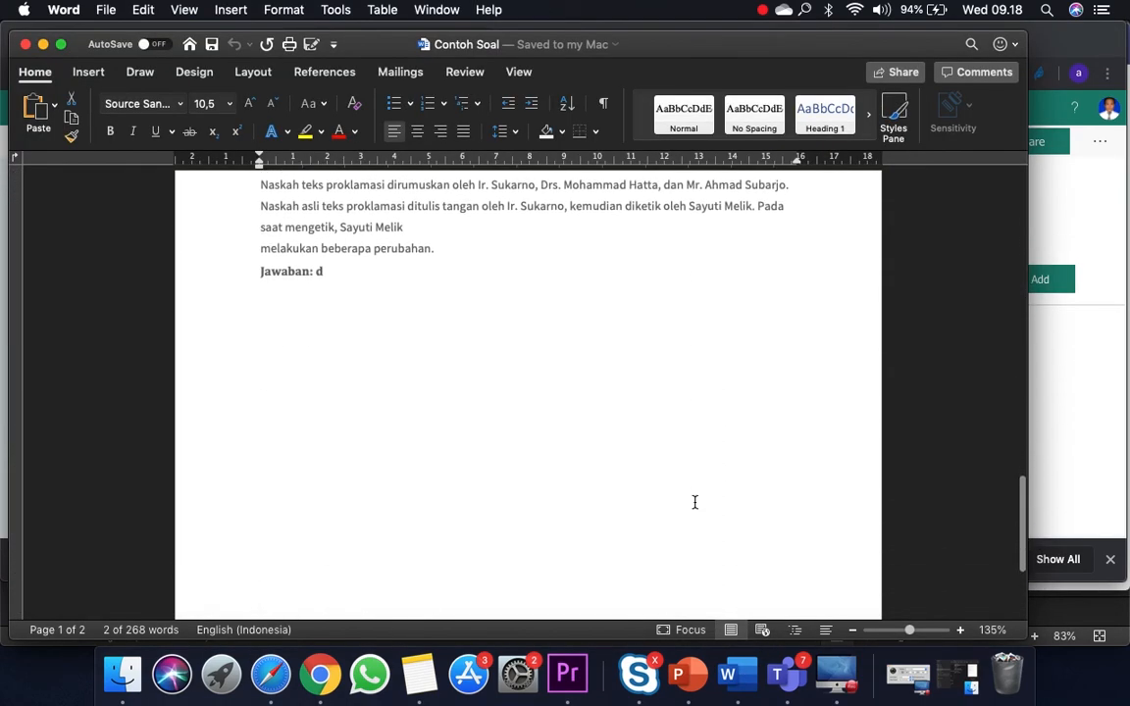
pyautogui.scroll(20, 694, 502)
pyautogui.scroll(-1, 695, 502)
pyautogui.click(1064, 460)
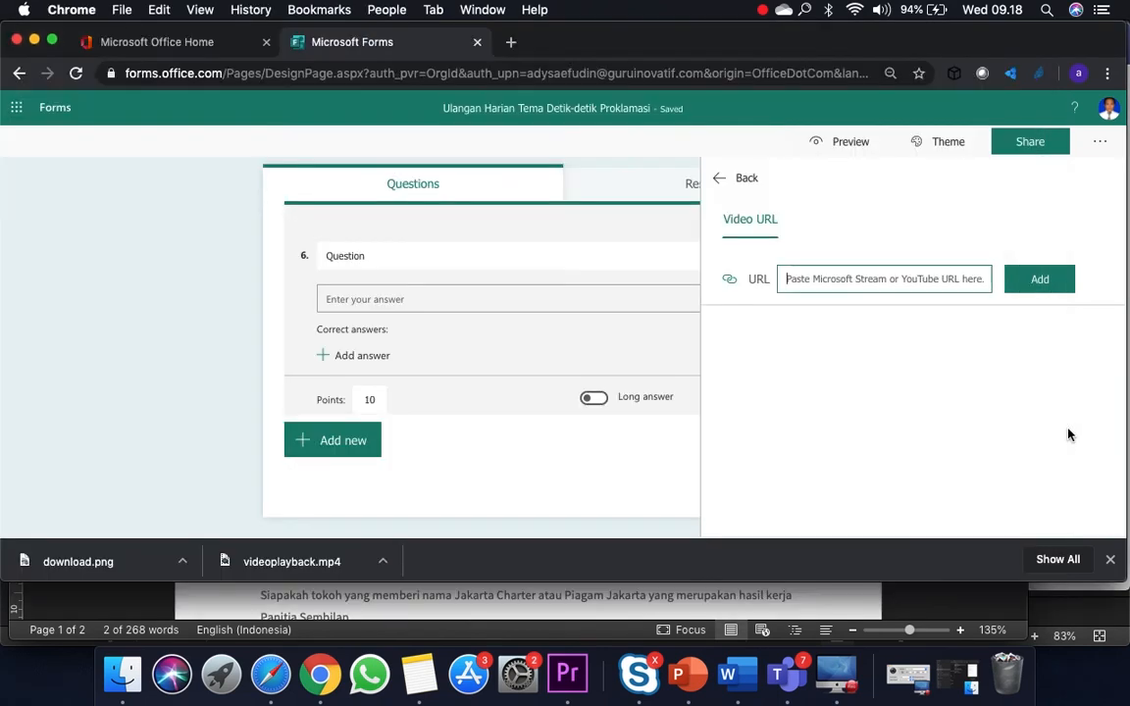
# Open YouTube in a new browser tab and search for "proklamasi 17 agustus 1945 asli"
pyautogui.click(511, 43)
pyautogui.write('o')
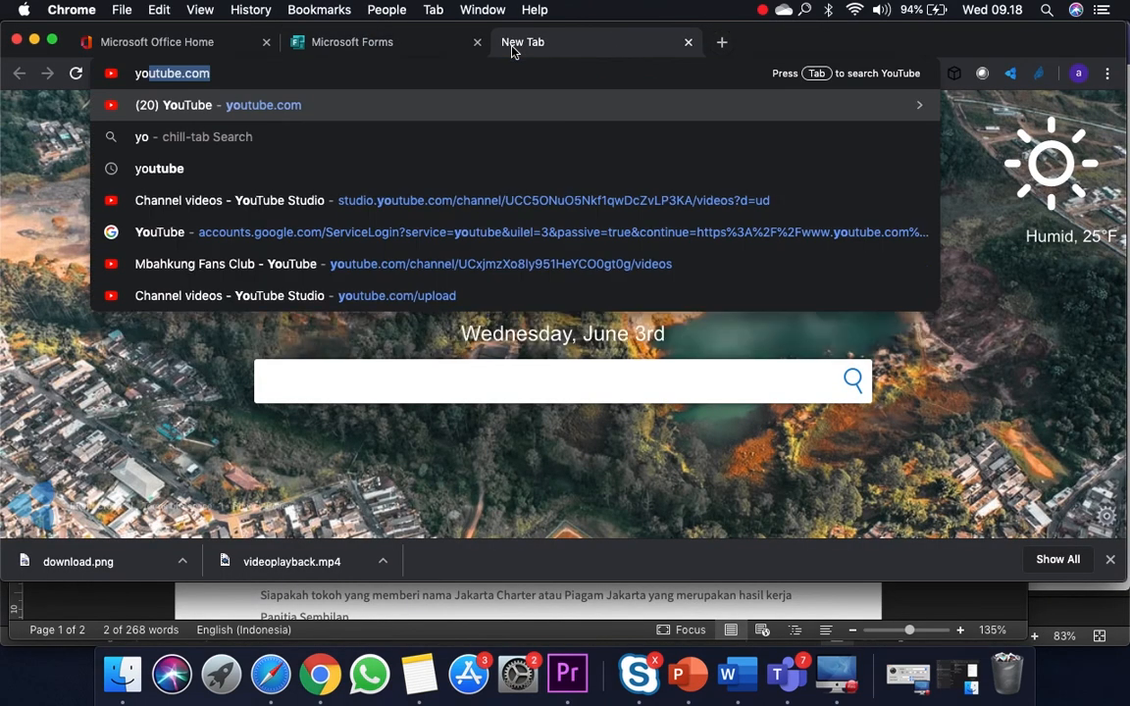
pyautogui.press('Return')
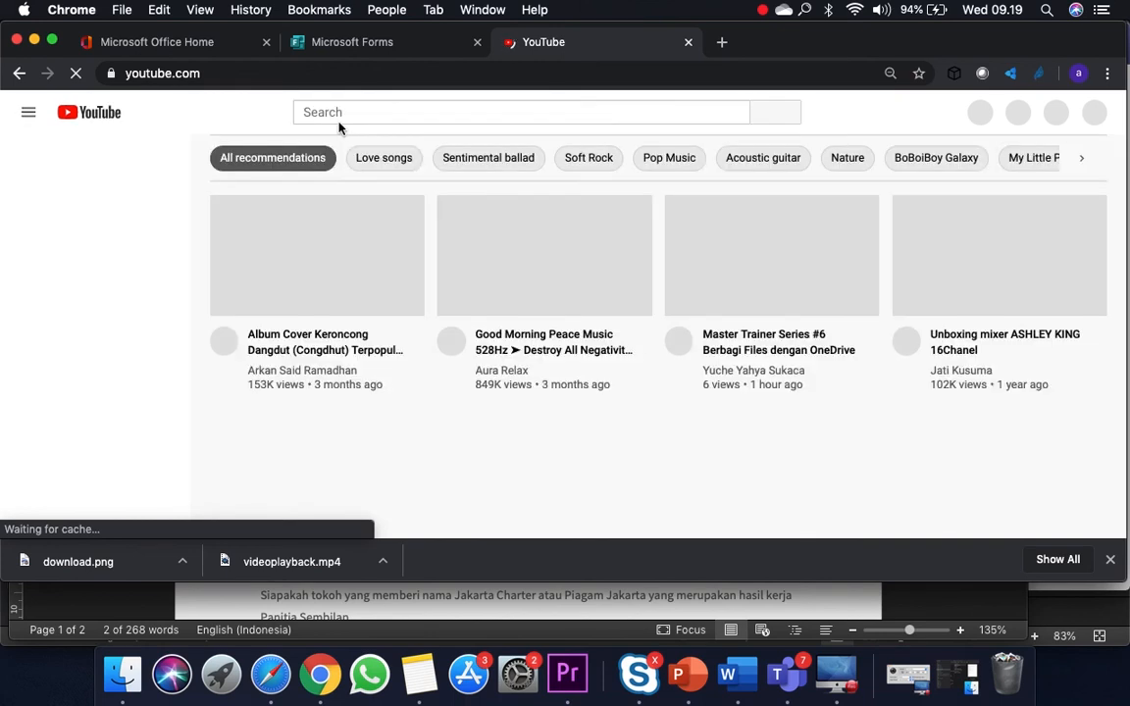
pyautogui.click(355, 112)
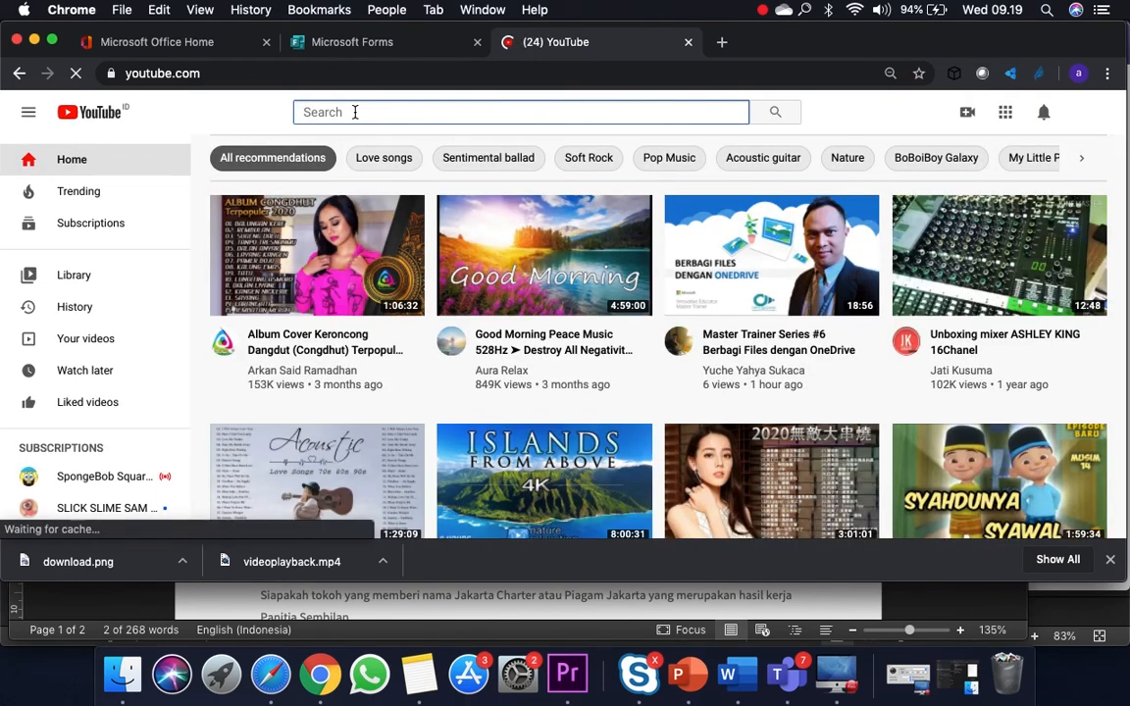
pyautogui.write('proklamasi')
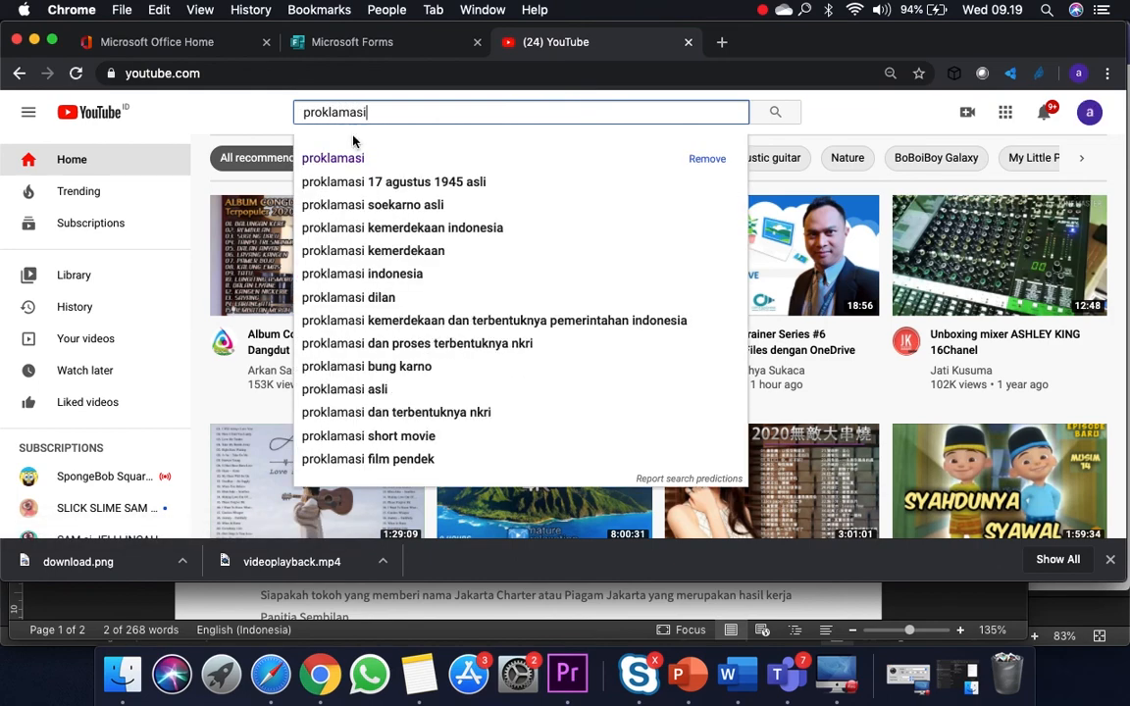
pyautogui.click(349, 183)
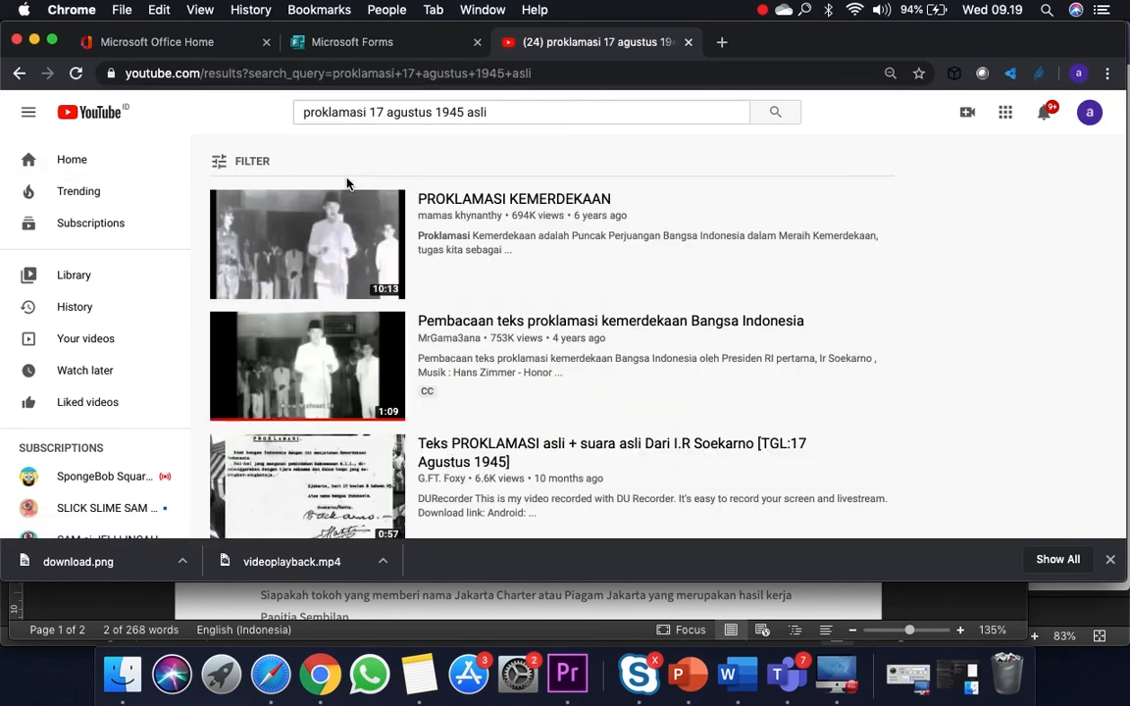
# Open the video "Pembacaan teks proklamasi kemerdekaan Bangsa Indonesia" with playback paused and copy its web address
pyautogui.scroll(-1, 501, 304)
pyautogui.click(496, 299)
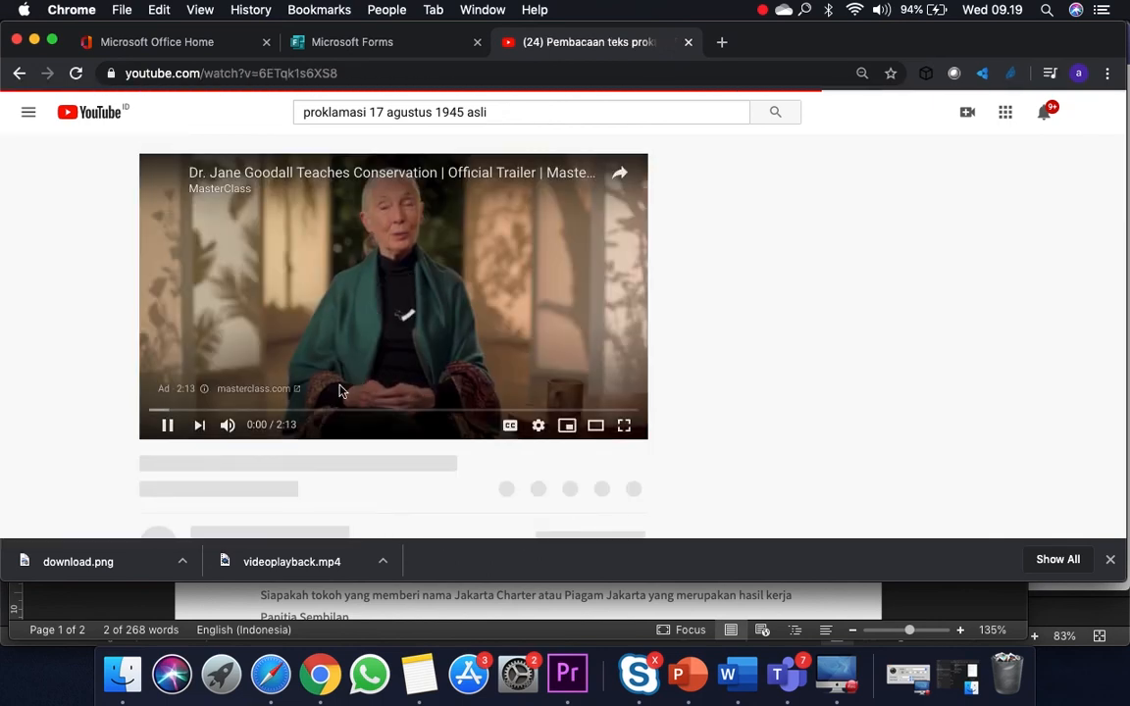
pyautogui.click(167, 423)
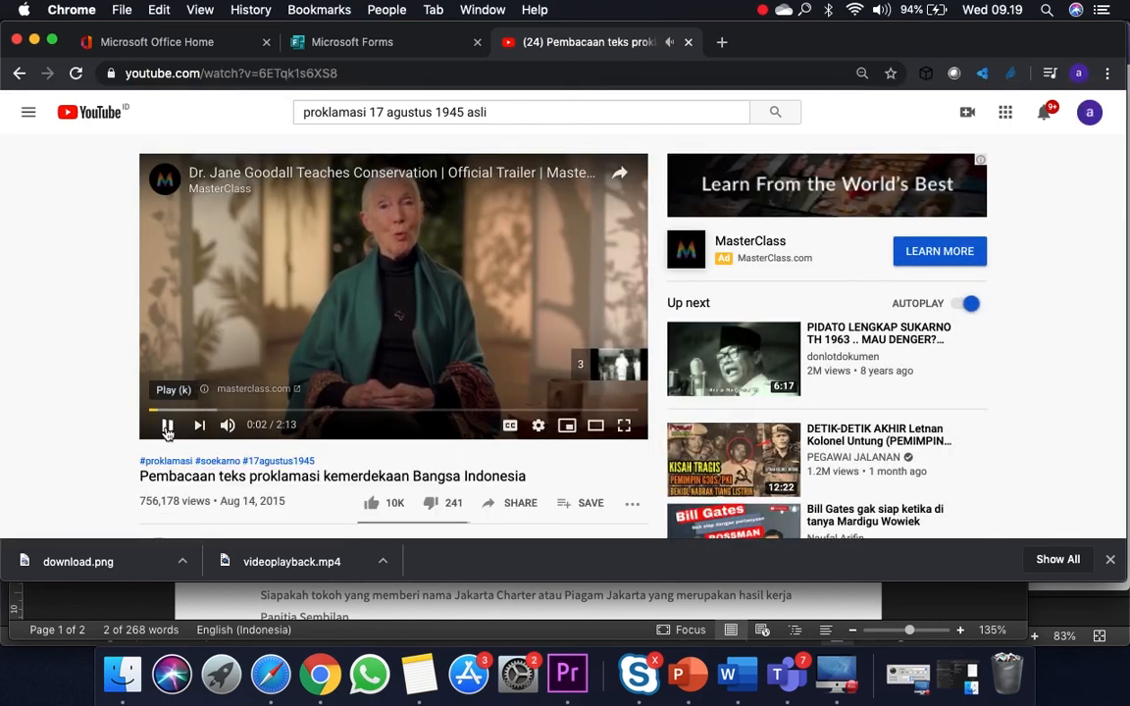
pyautogui.click(397, 75)
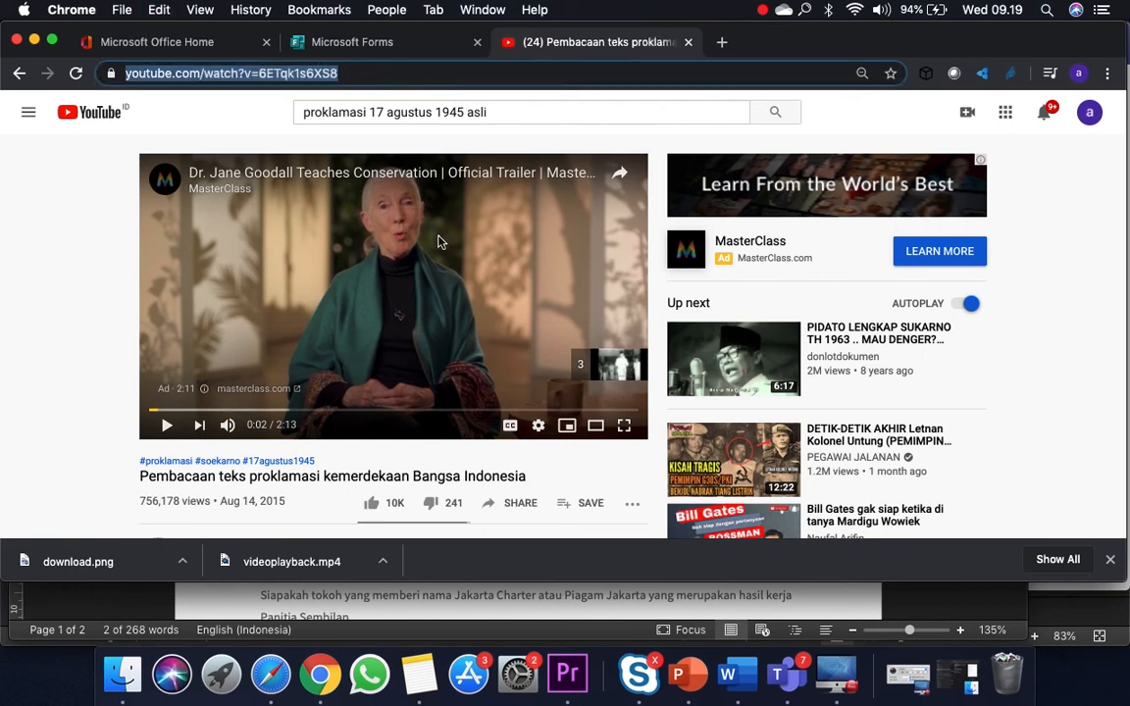
# Return to the Microsoft Forms quiz and attach the copied YouTube video to question 6
pyautogui.click(354, 47)
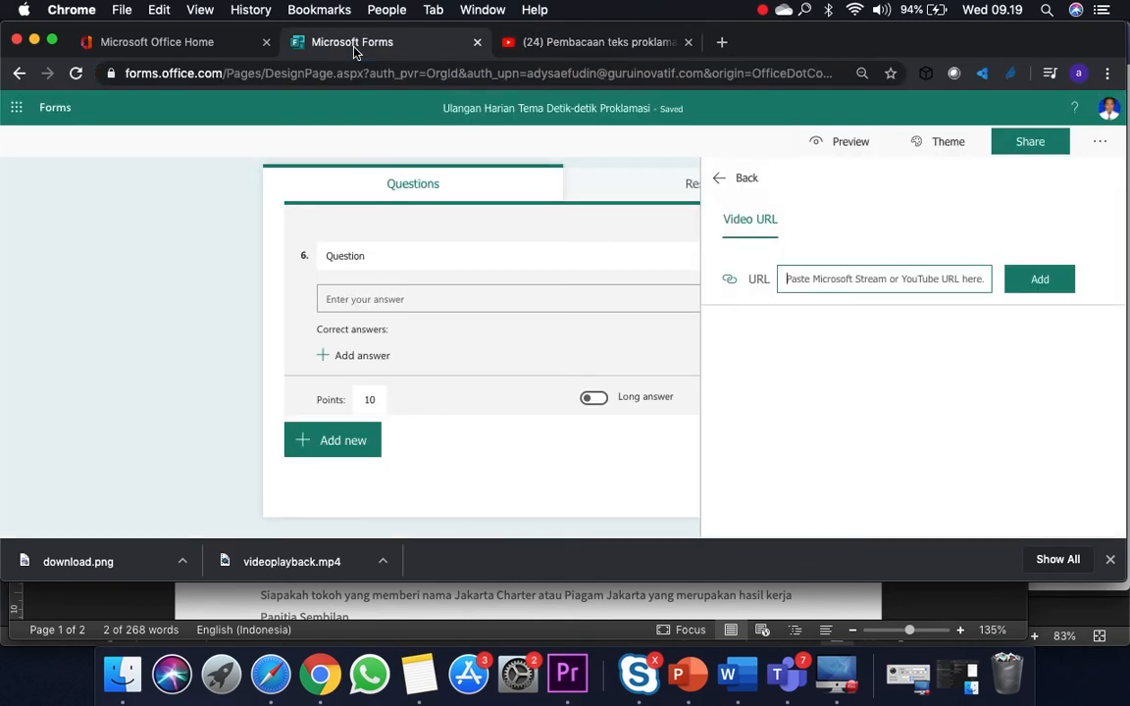
pyautogui.write('https://www.youtube.com/watch?v=6ETqk1s')
pyautogui.click(1027, 284)
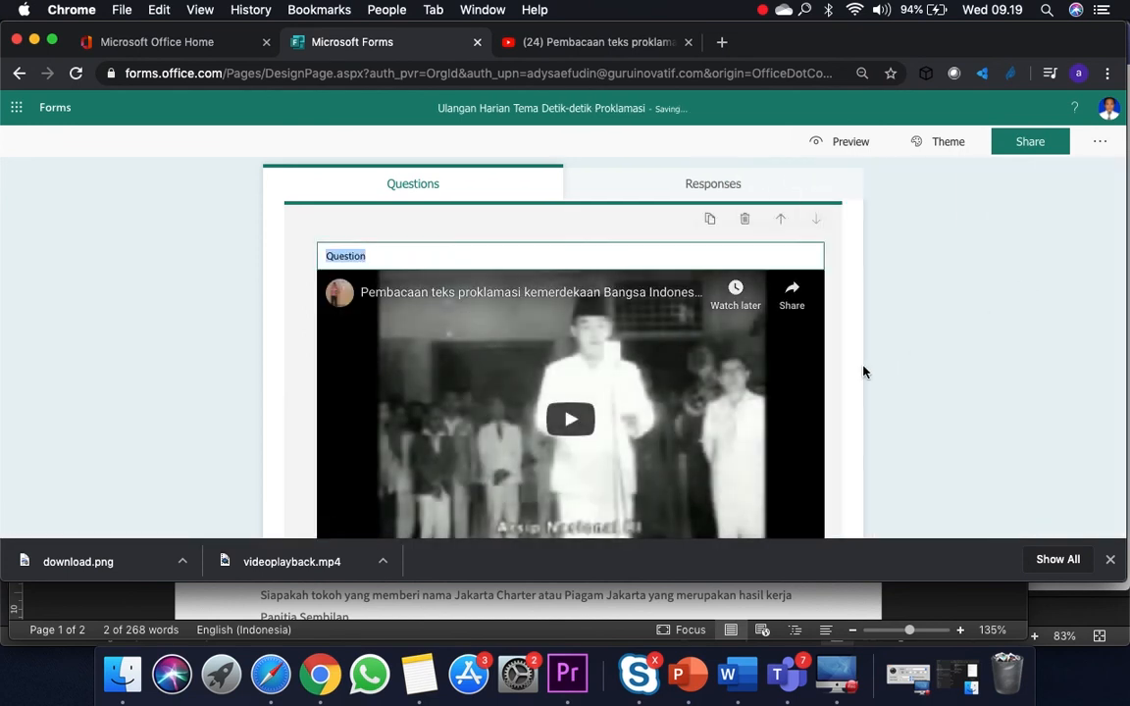
# Draft question 6's text as "Silahkan saudara ceritakan kembali dengan bahasa sa"
pyautogui.scroll(-3, 805, 385)
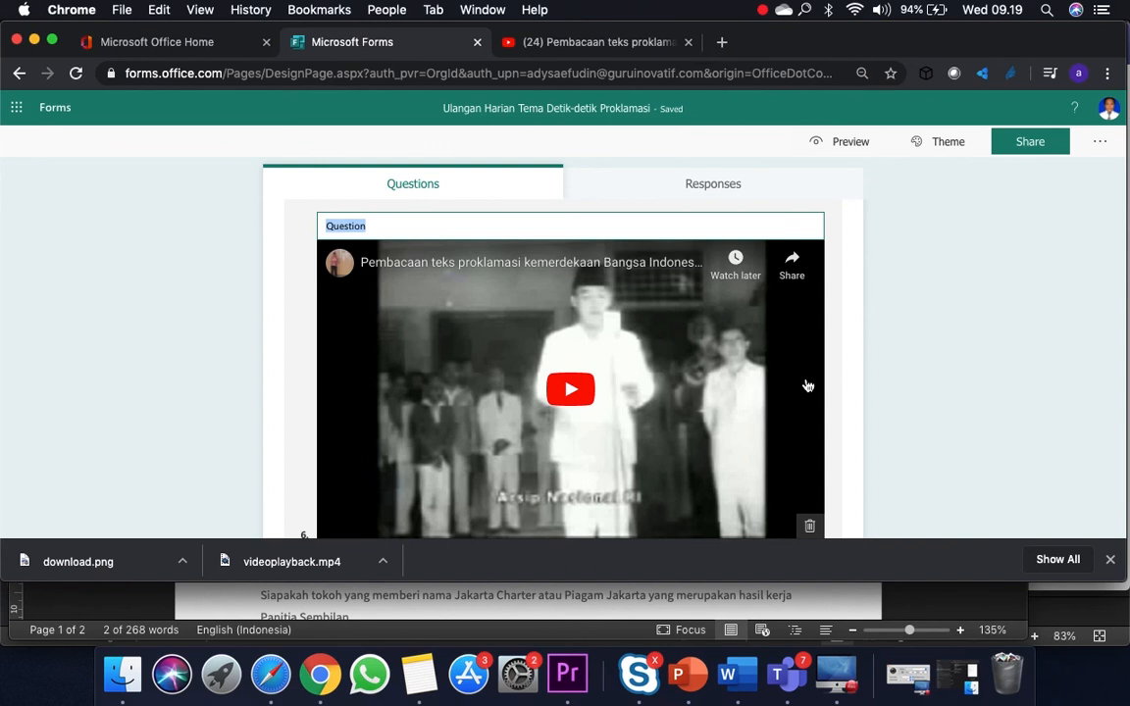
pyautogui.write('Coba')
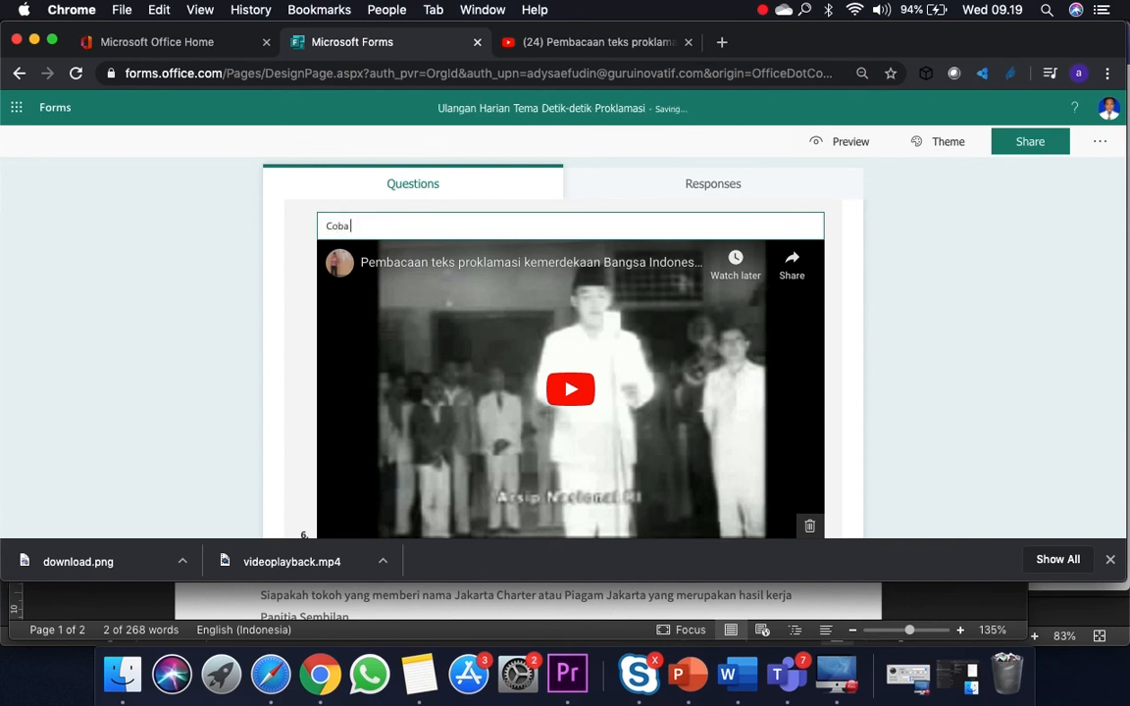
pyautogui.press('BackSpace')
pyautogui.press('BackSpace')
pyautogui.press('BackSpace')
pyautogui.write('Silahlakan saudara ceritakan ')
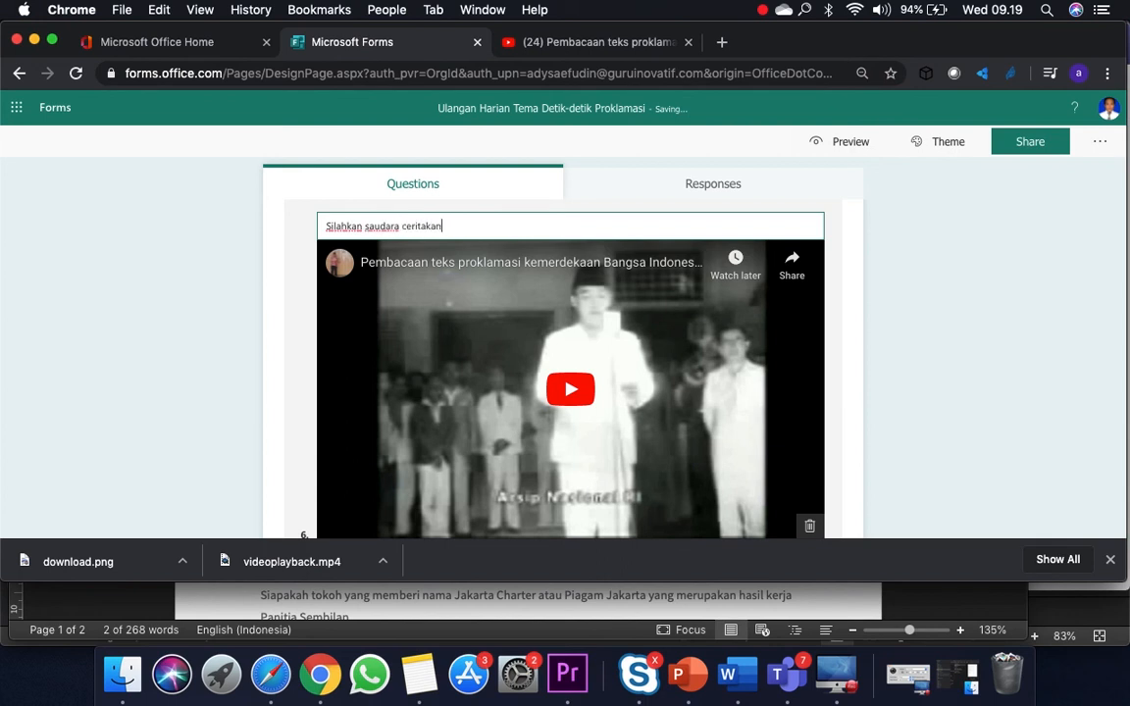
pyautogui.write('kembali dengan')
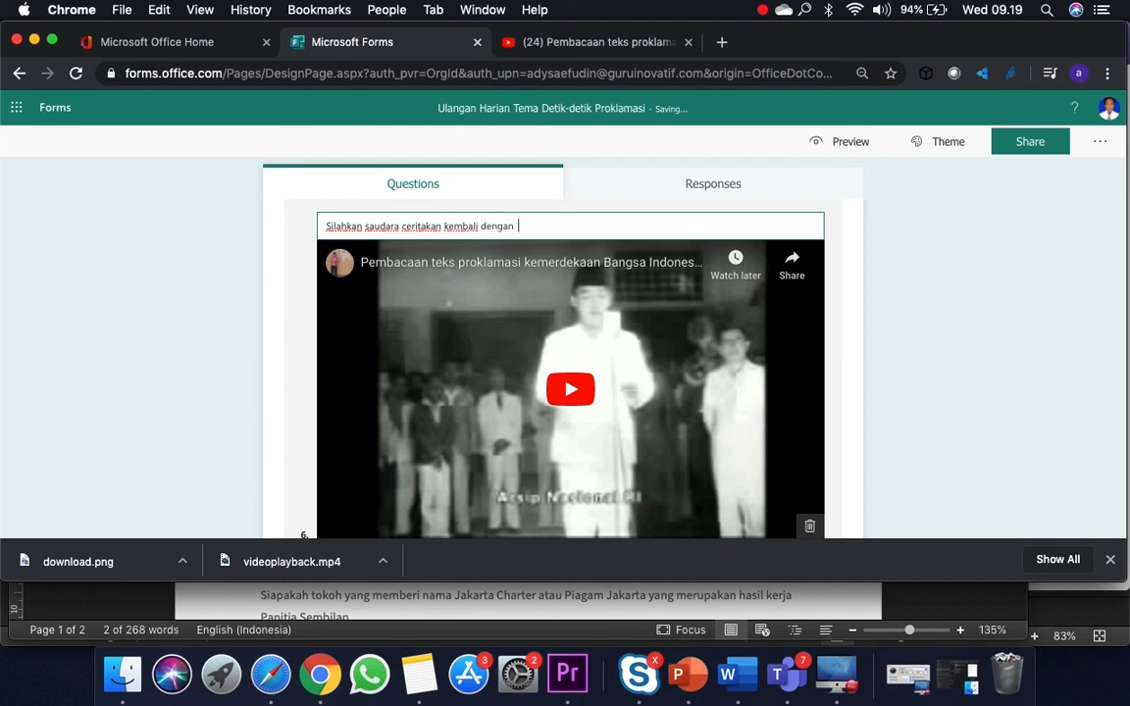
pyautogui.write(' bahasa sa')
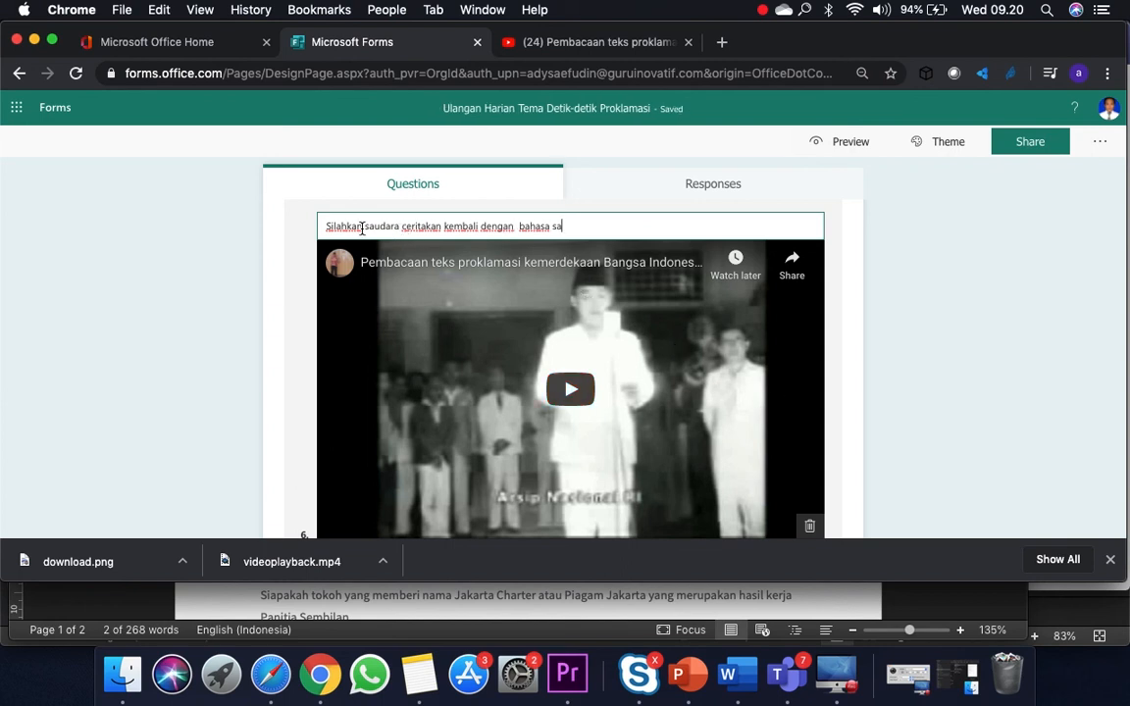
# Replace the wording after "Silahkan" in question 6 with "ceritakan kembali momen bersejarah ini"
pyautogui.moveTo(363, 226); pyautogui.dragTo(596, 225)
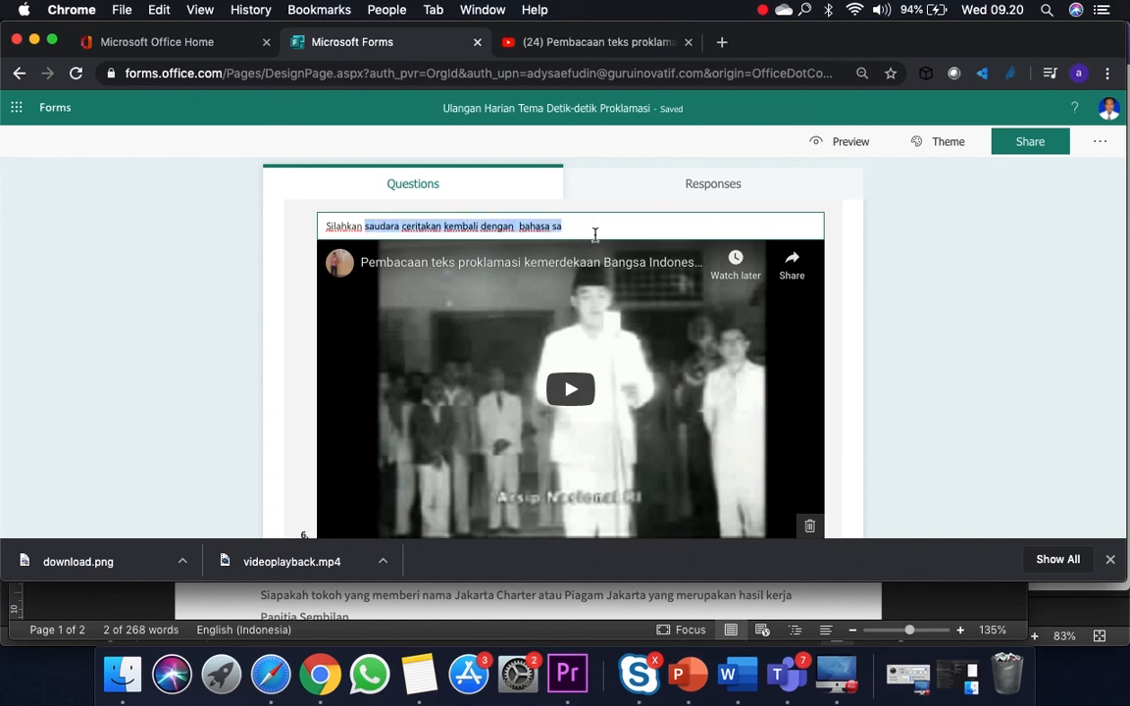
pyautogui.write('ceritakan kembali ')
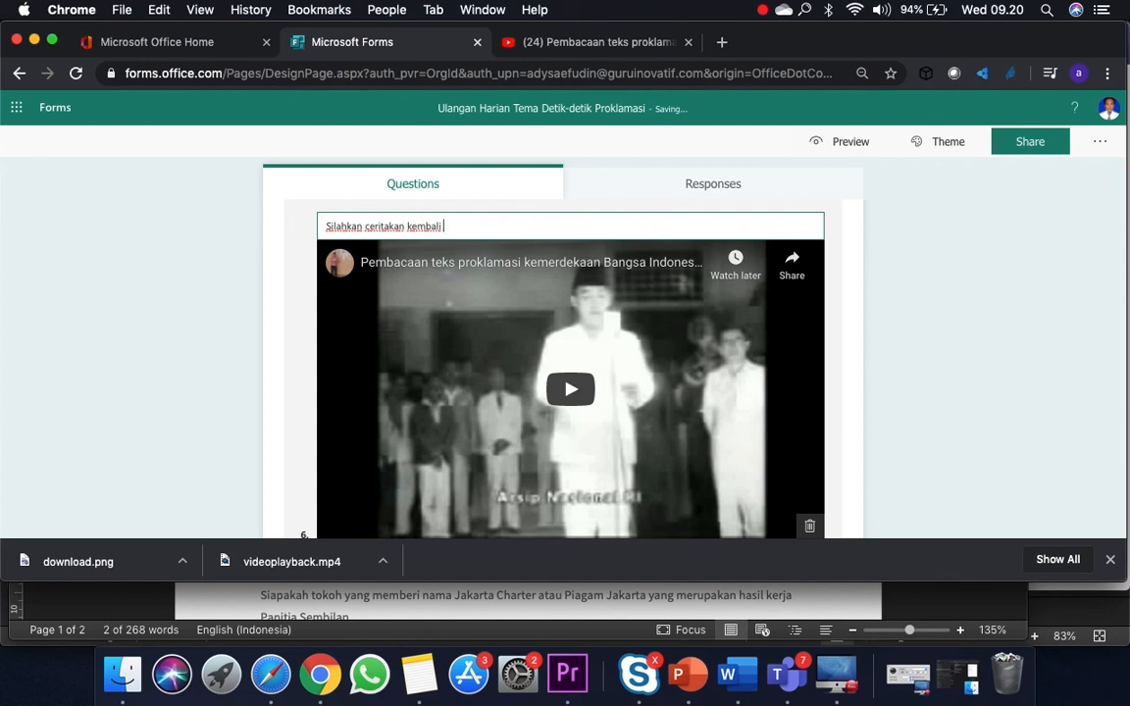
pyautogui.write('momen bersejarah ini')
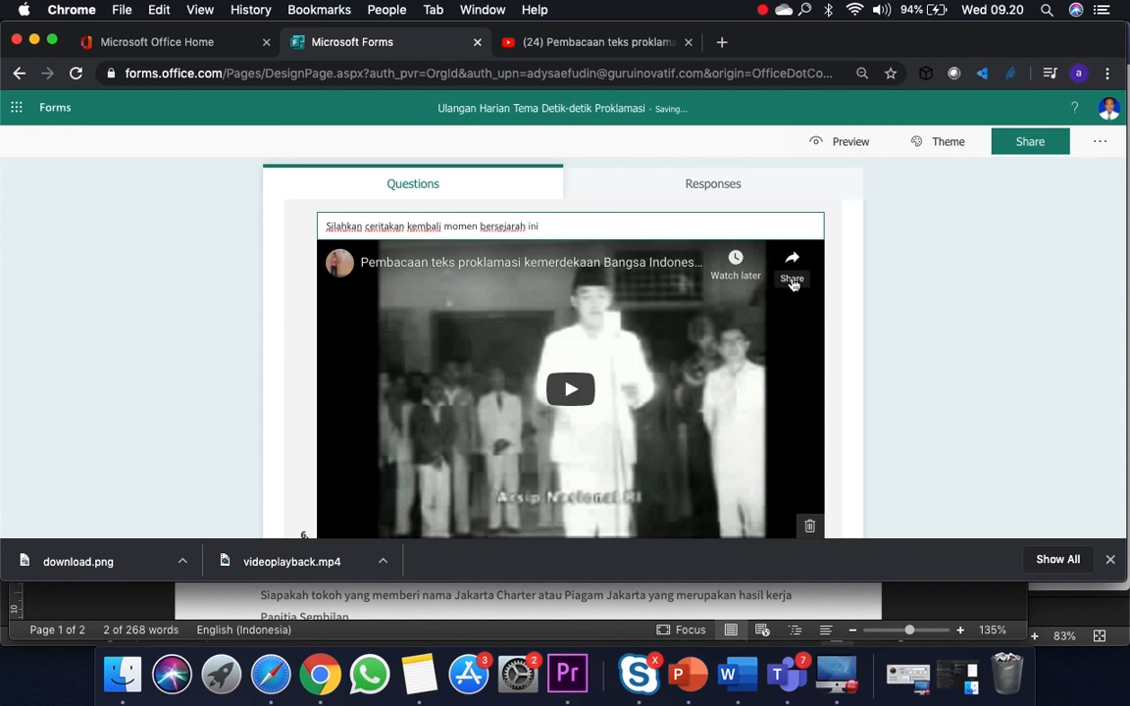
# Turn on the long answer option for the video question, number 6
pyautogui.scroll(-5, 793, 283)
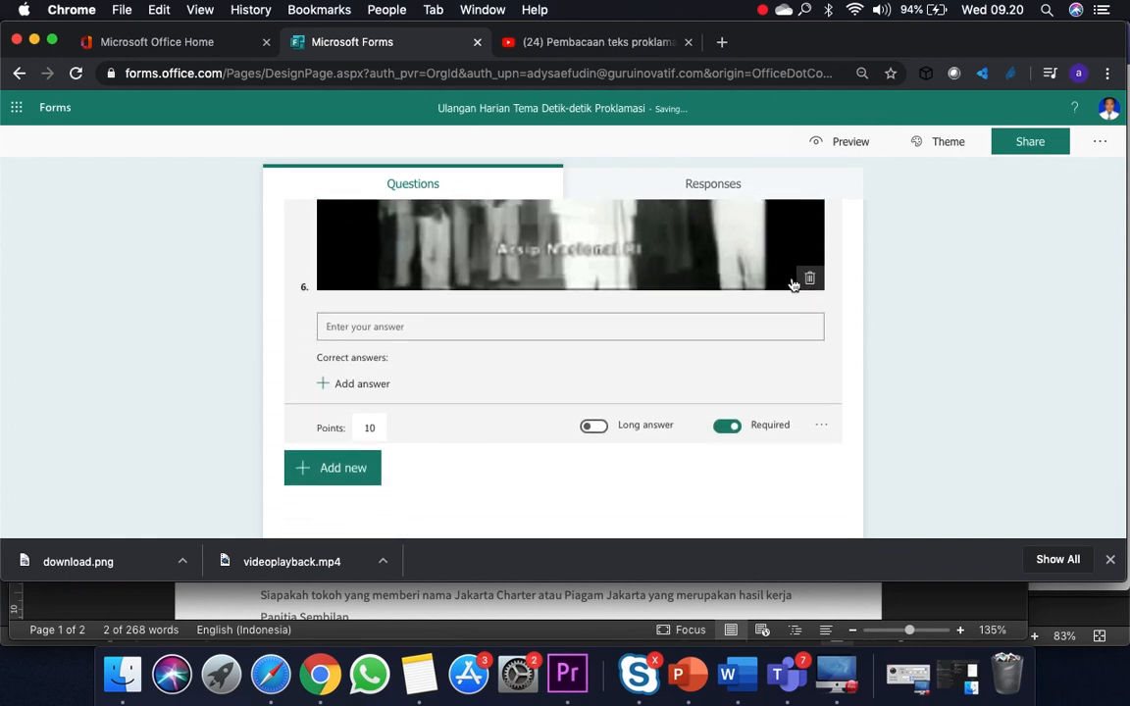
pyautogui.scroll(2, 792, 283)
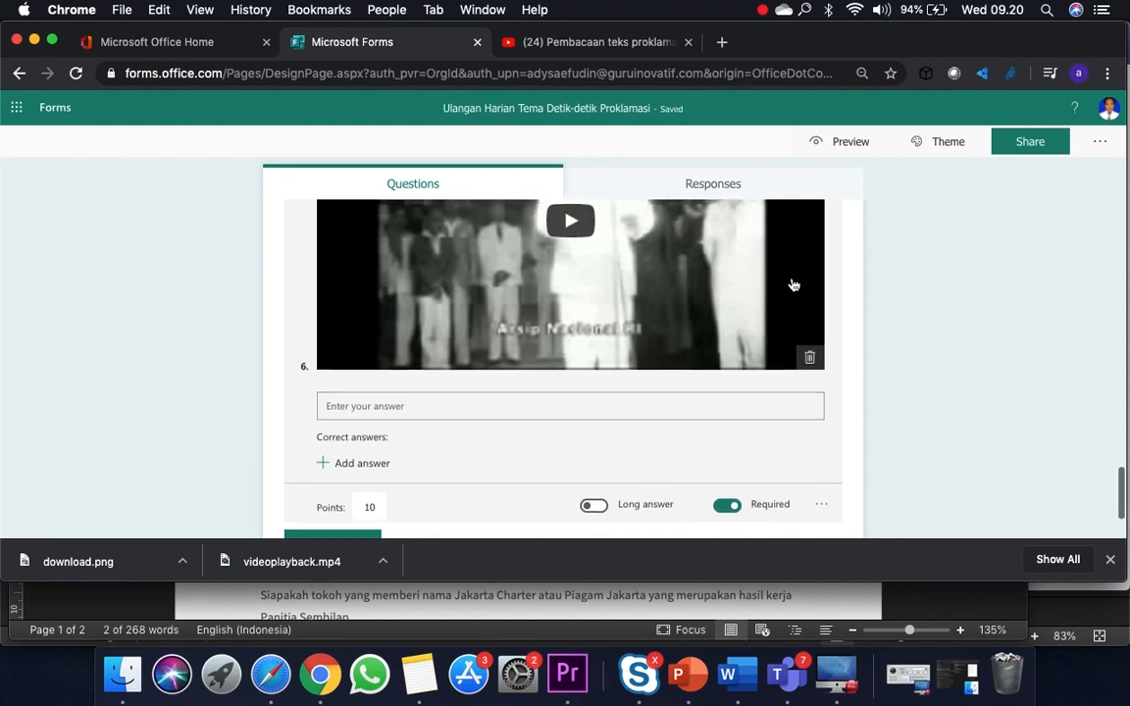
pyautogui.scroll(5, 793, 284)
pyautogui.scroll(-4, 794, 284)
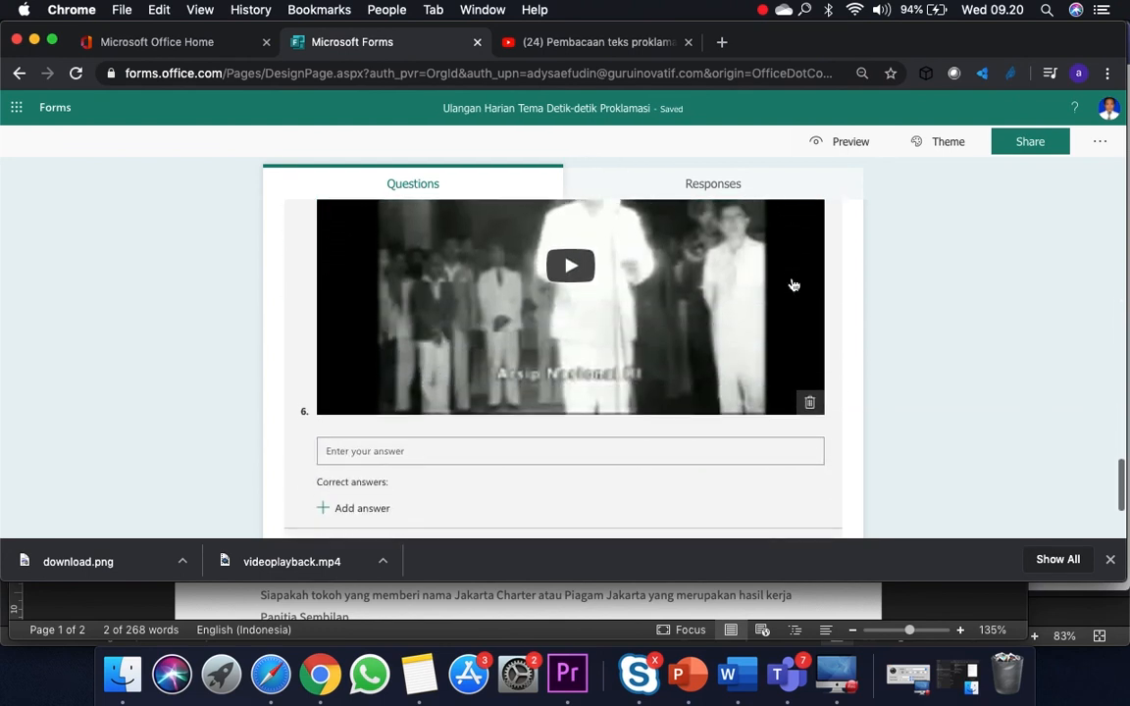
pyautogui.scroll(-3, 793, 285)
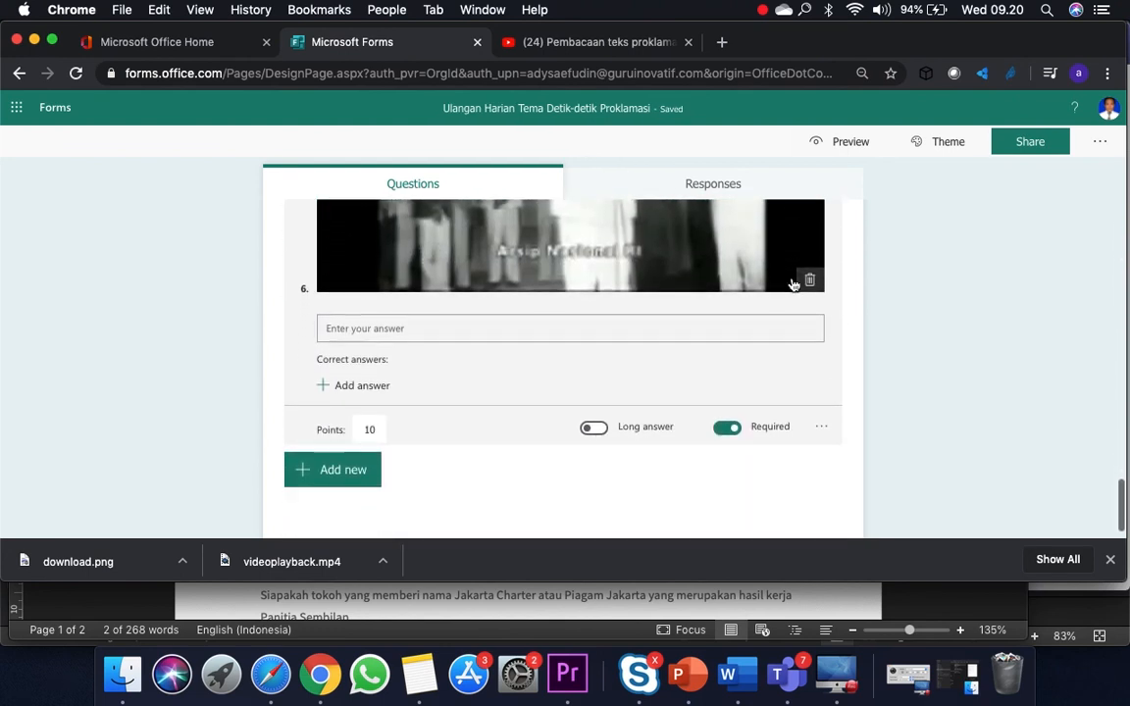
pyautogui.scroll(1, 793, 284)
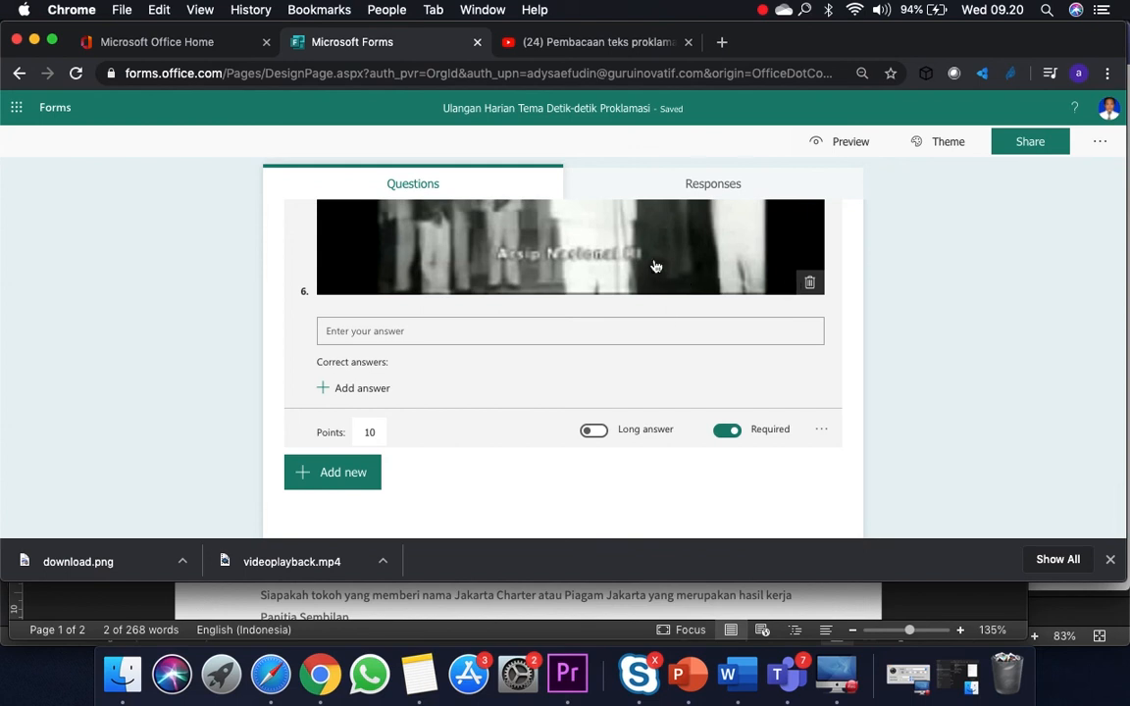
pyautogui.click(594, 431)
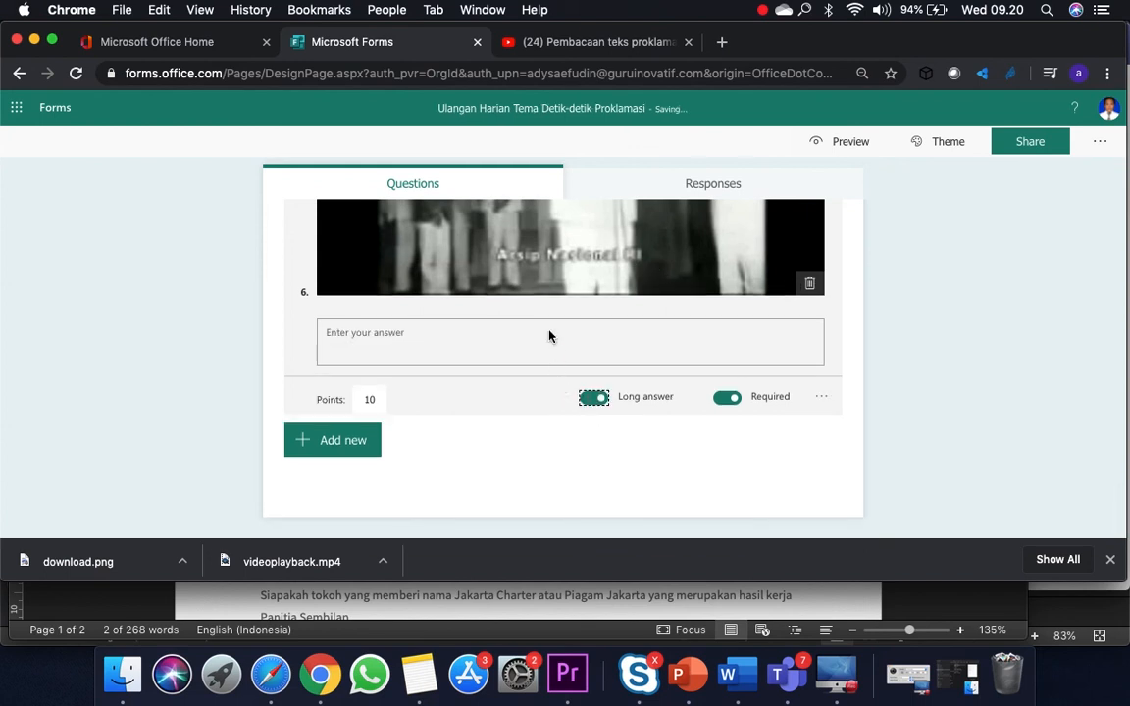
pyautogui.scroll(1, 550, 336)
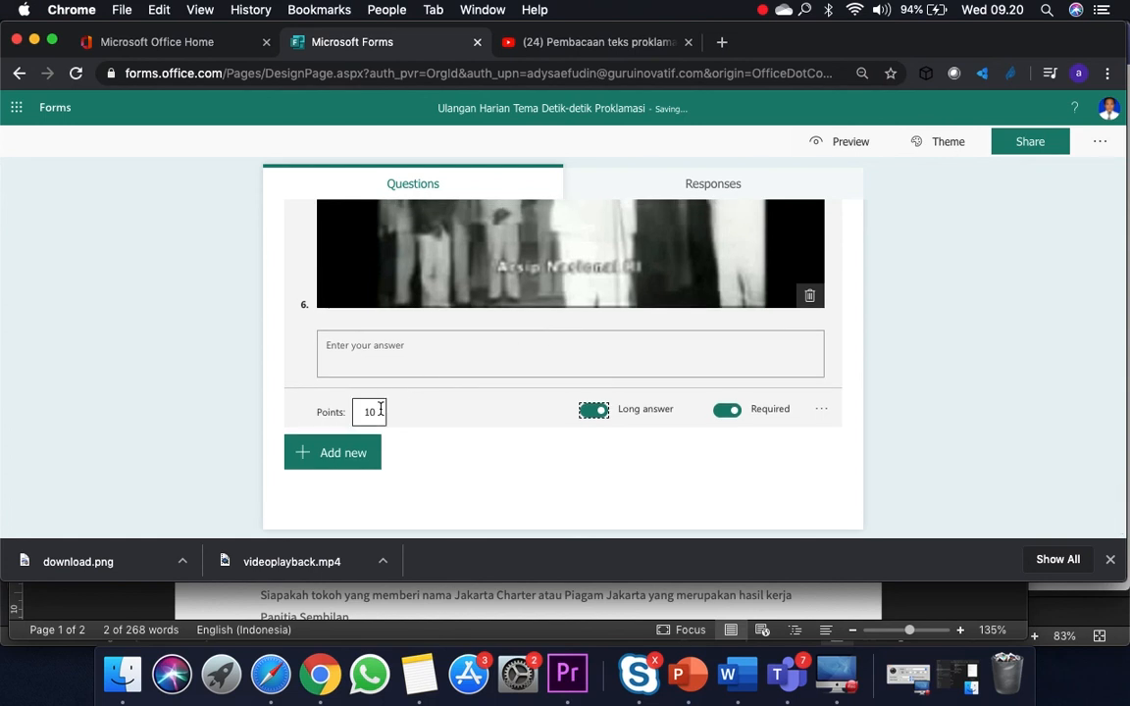
pyautogui.scroll(15, 381, 410)
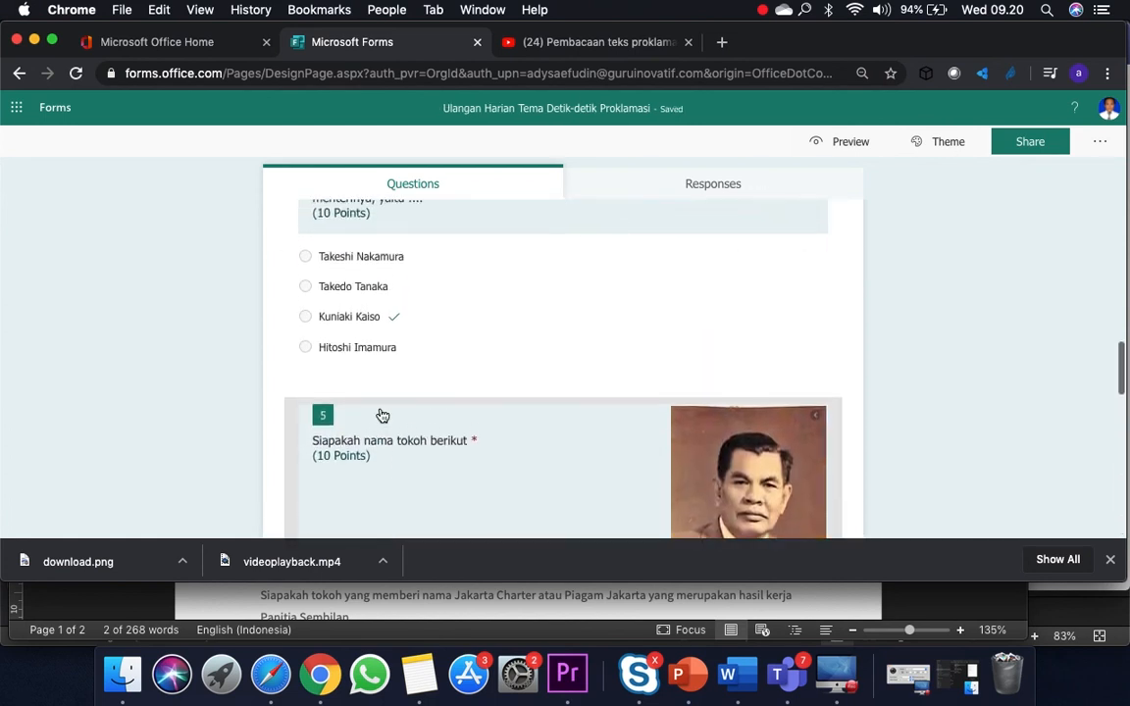
# Set the points for the video question, number 6, to 50
pyautogui.scroll(3, 382, 416)
pyautogui.scroll(-10, 383, 415)
pyautogui.scroll(-5, 383, 416)
pyautogui.scroll(-2, 370, 456)
pyautogui.moveTo(376, 429); pyautogui.dragTo(347, 436)
pyautogui.write('50')
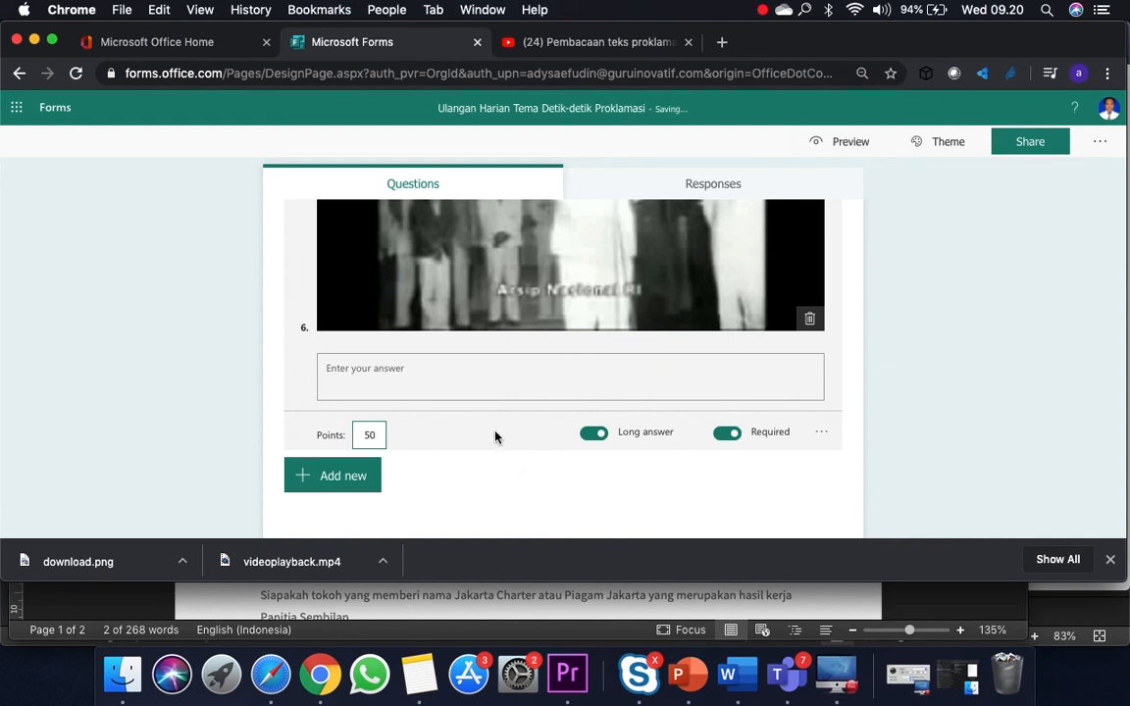
pyautogui.scroll(-1, 494, 438)
pyautogui.click(481, 365)
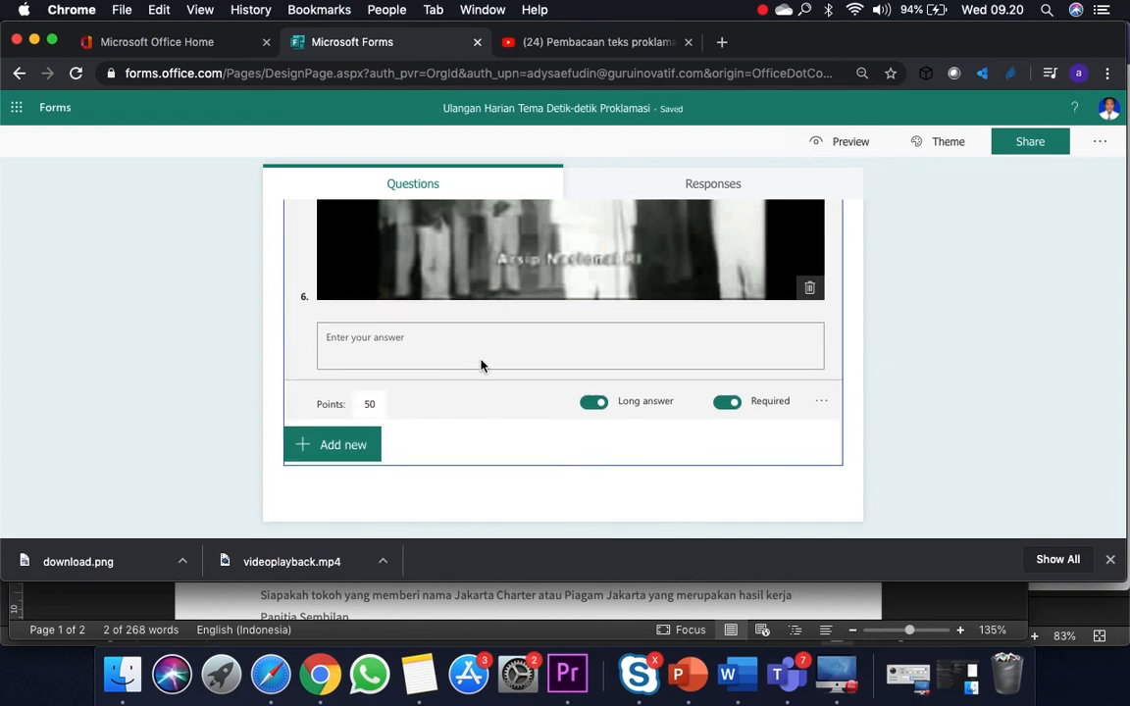
pyautogui.scroll(5, 441, 327)
pyautogui.scroll(-4, 441, 327)
pyautogui.scroll(-1, 440, 331)
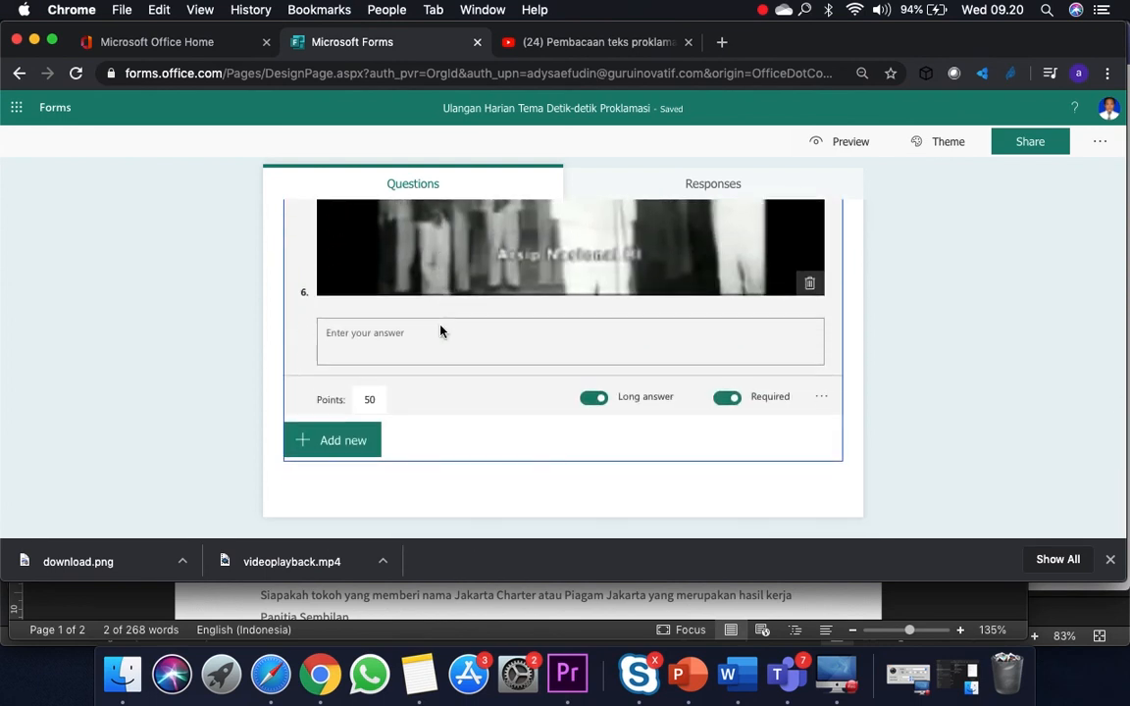
pyautogui.scroll(8, 481, 377)
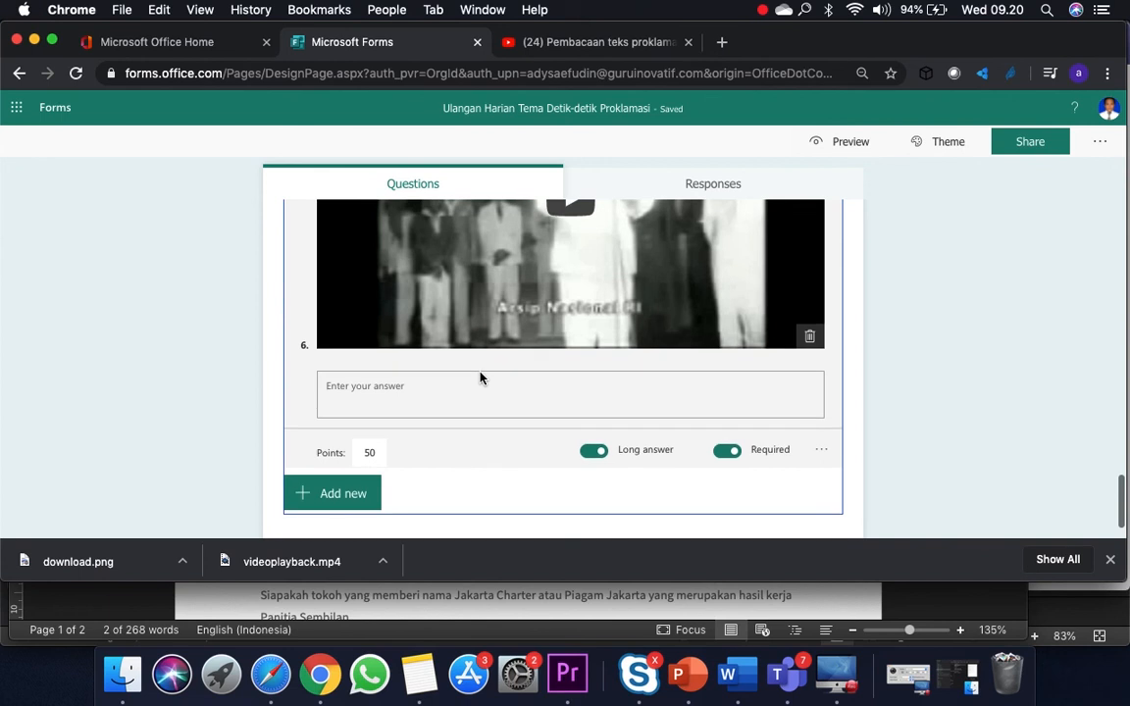
pyautogui.scroll(-7, 480, 377)
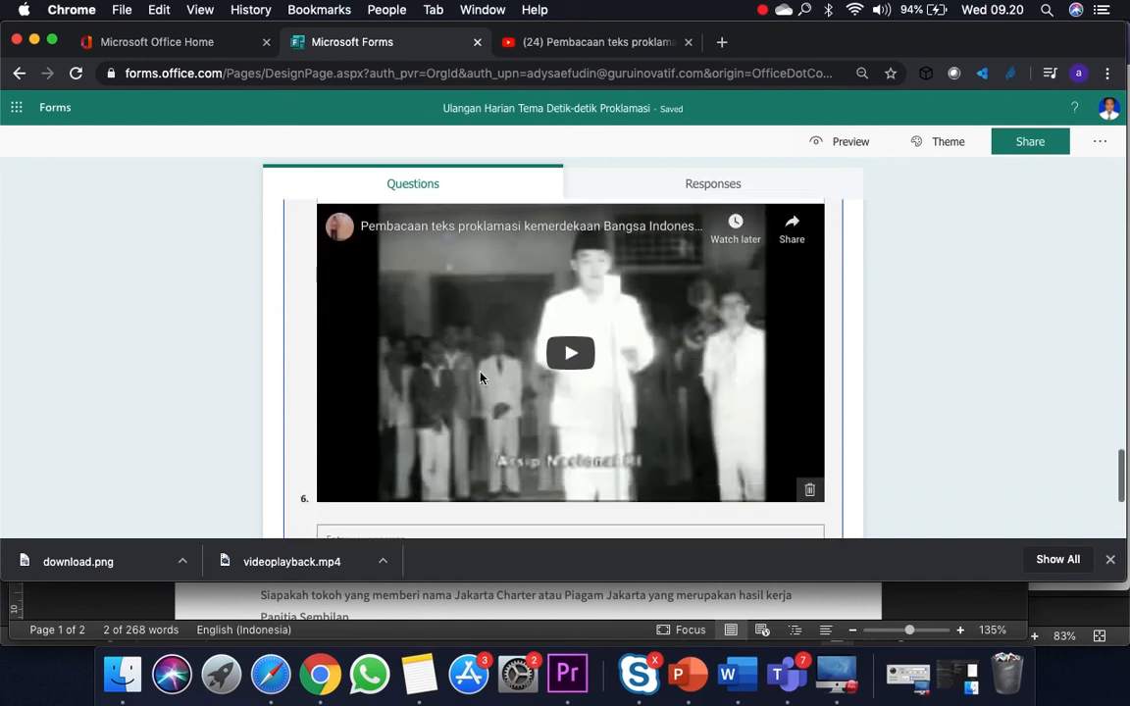
pyautogui.scroll(-2, 480, 378)
pyautogui.scroll(4, 480, 378)
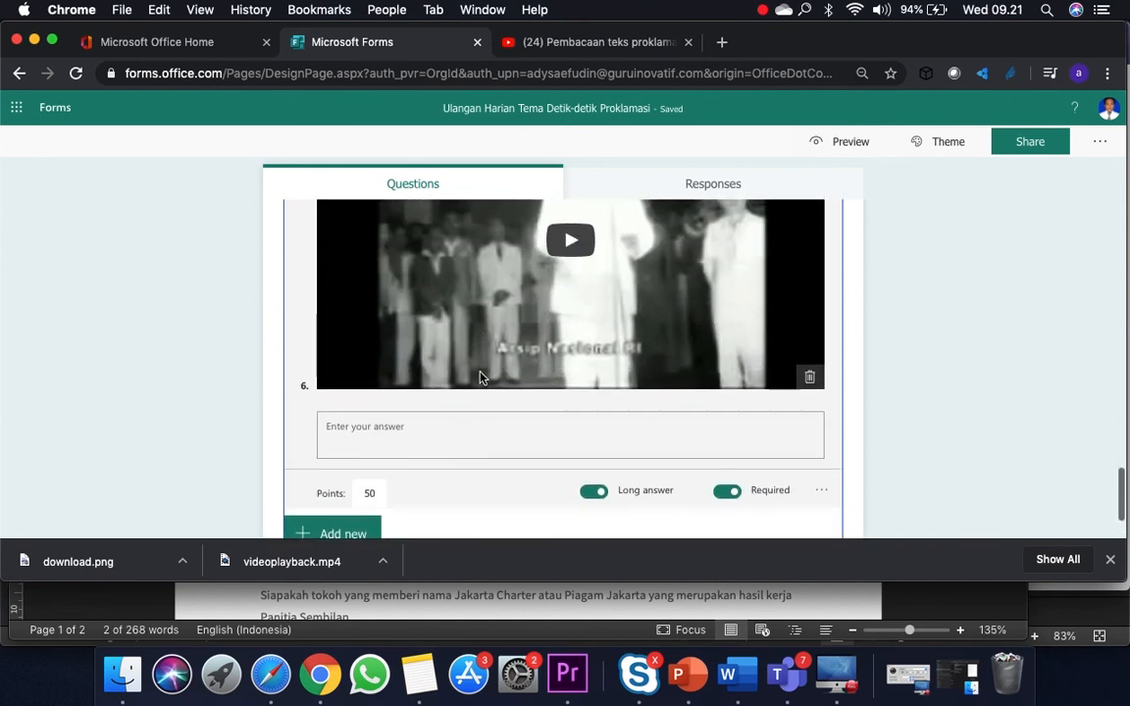
# Try the underwater octopus theme on the quiz, but settle on the blue sky theme with clouds and green hill
pyautogui.click(950, 147)
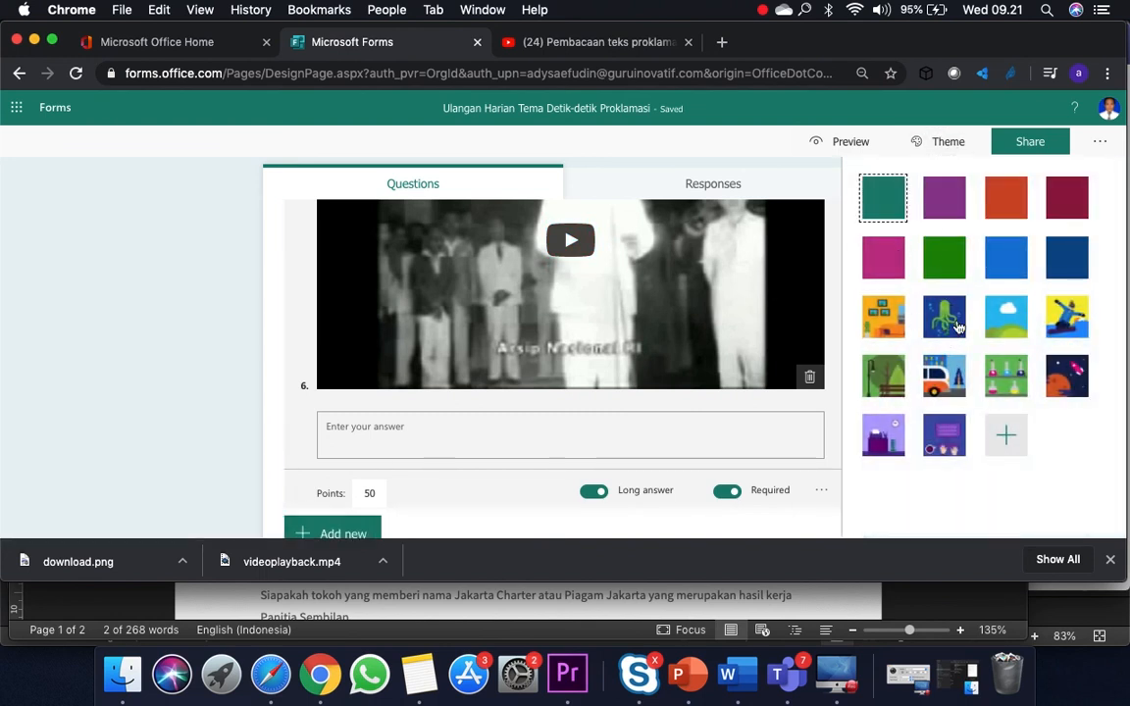
pyautogui.click(947, 321)
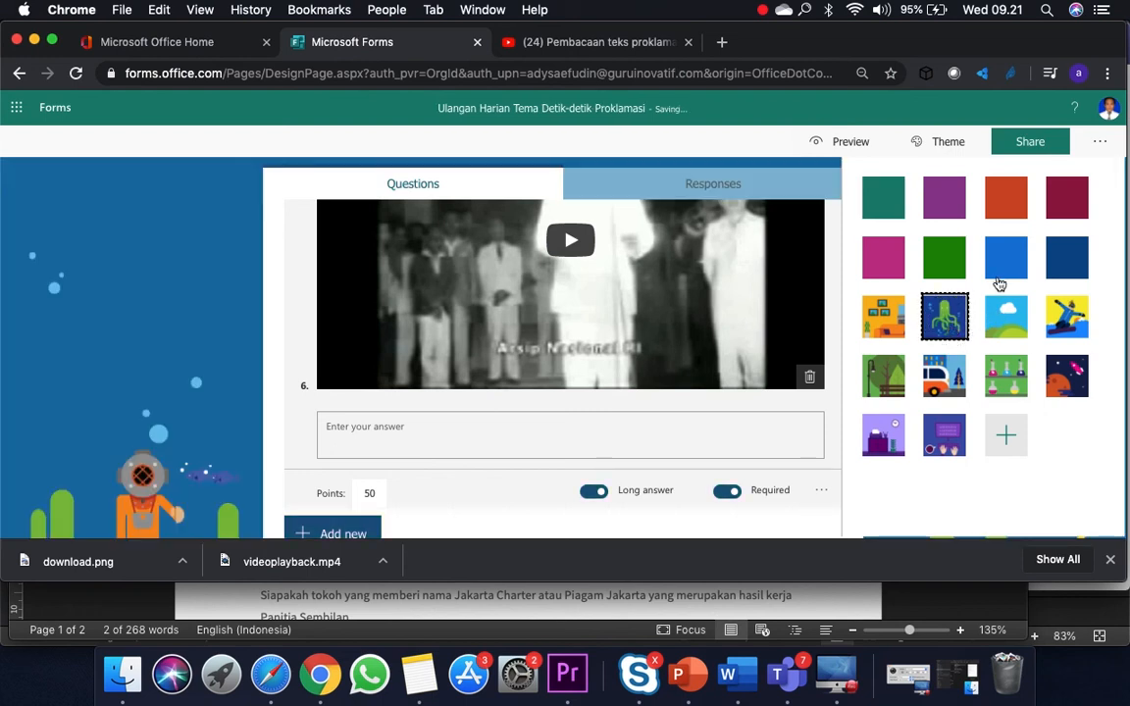
pyautogui.click(1006, 315)
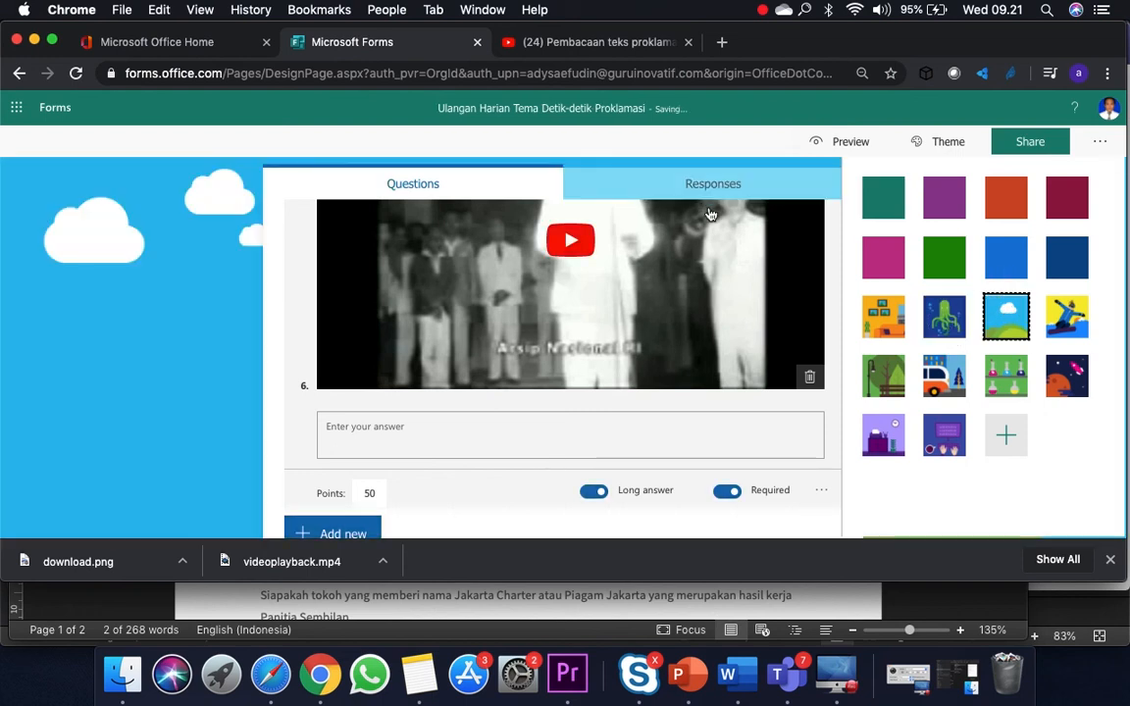
pyautogui.click(216, 364)
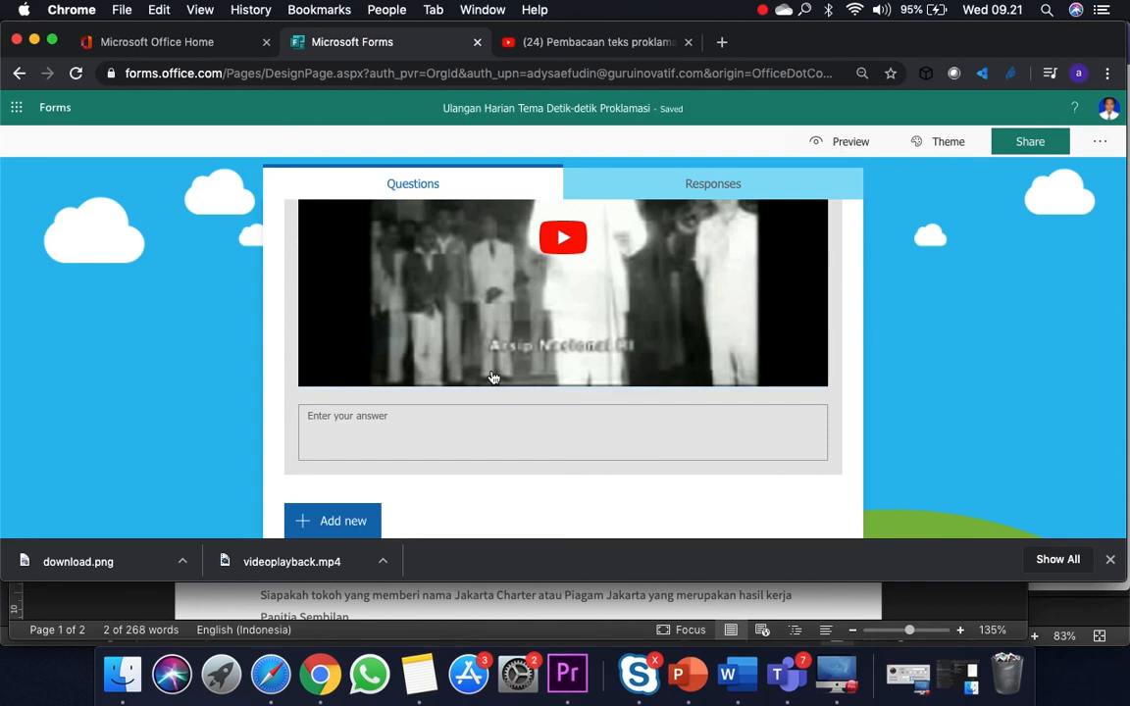
# Review the themed quiz from the identity questions through to the video question
pyautogui.scroll(15, 493, 378)
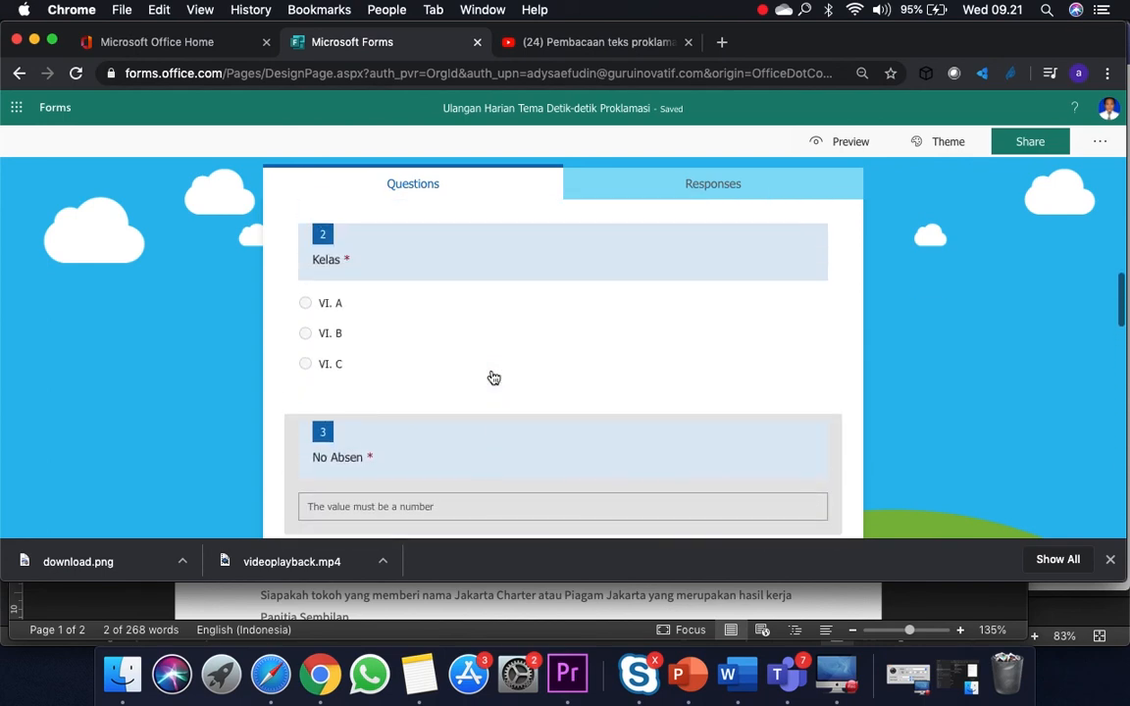
pyautogui.scroll(-10, 493, 378)
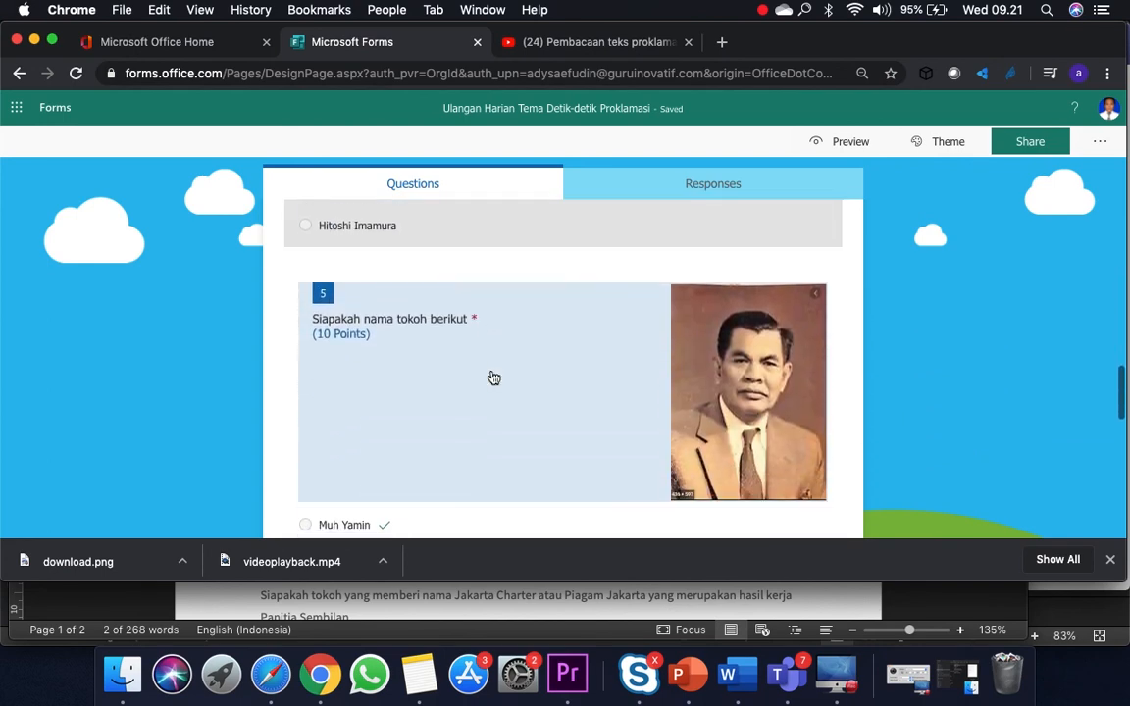
pyautogui.scroll(-1, 493, 378)
pyautogui.scroll(5, 493, 379)
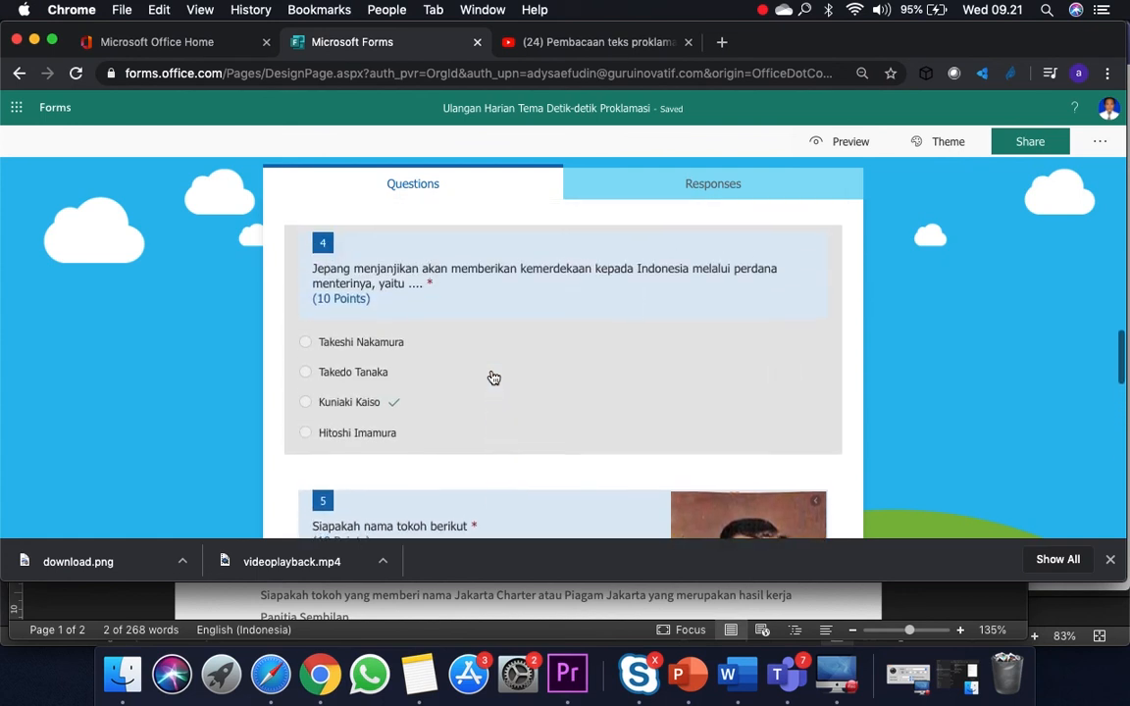
pyautogui.scroll(-10, 494, 378)
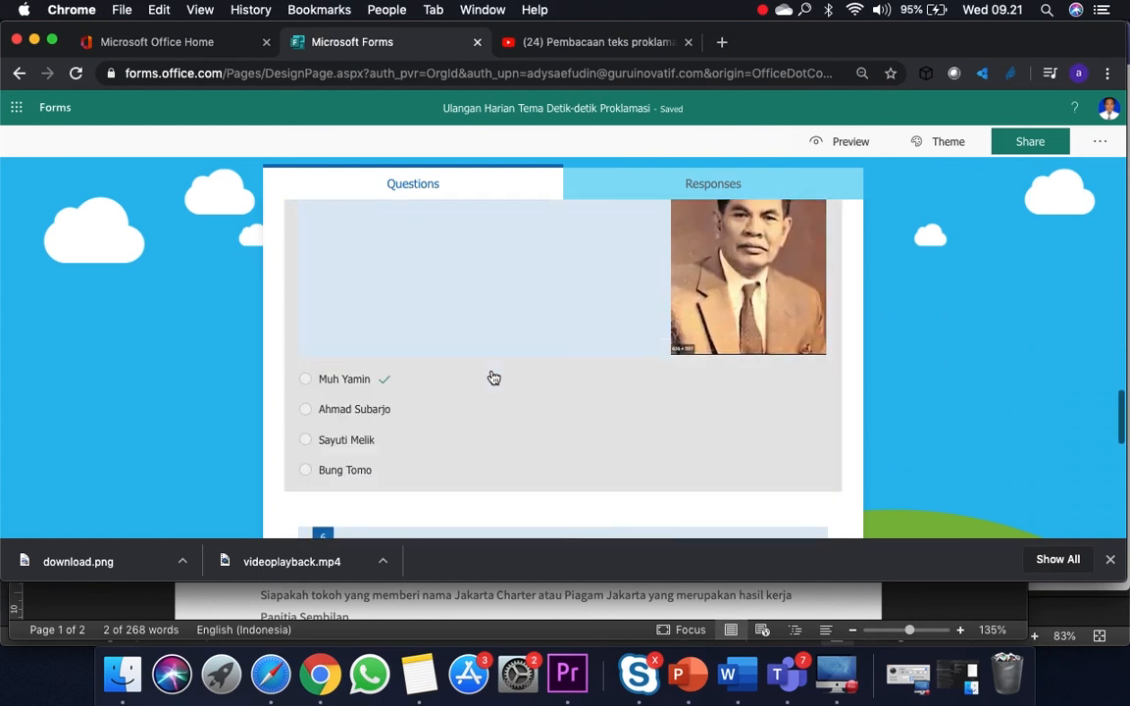
pyautogui.scroll(-5, 493, 379)
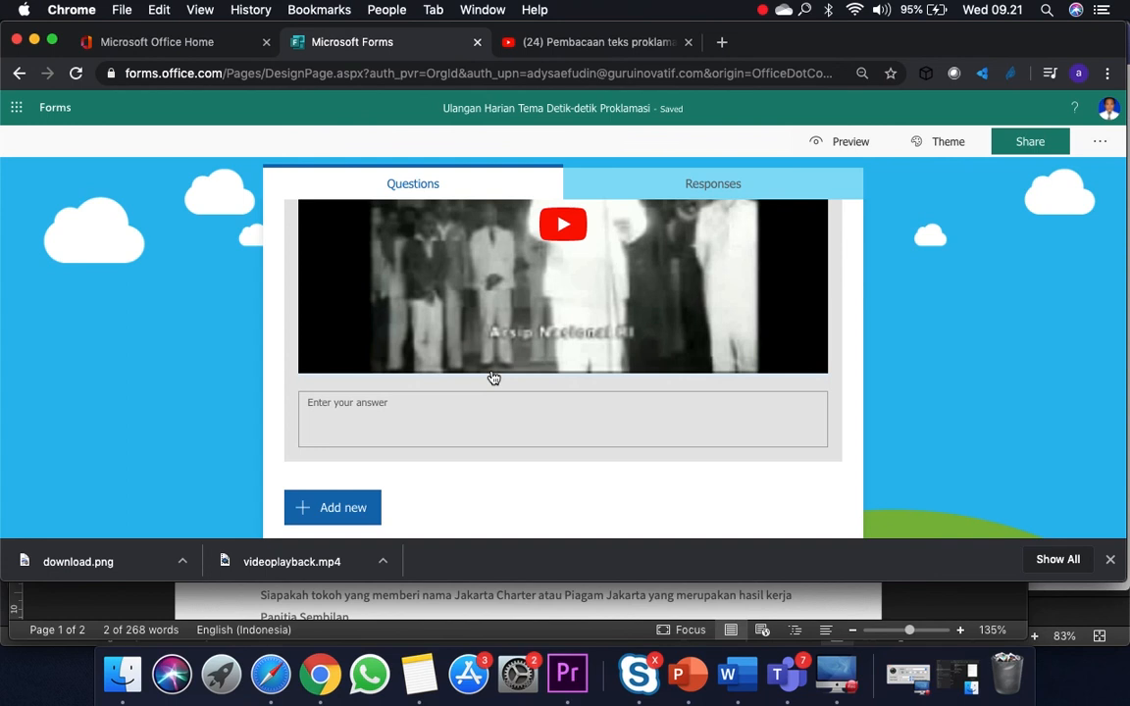
pyautogui.click(762, 9)
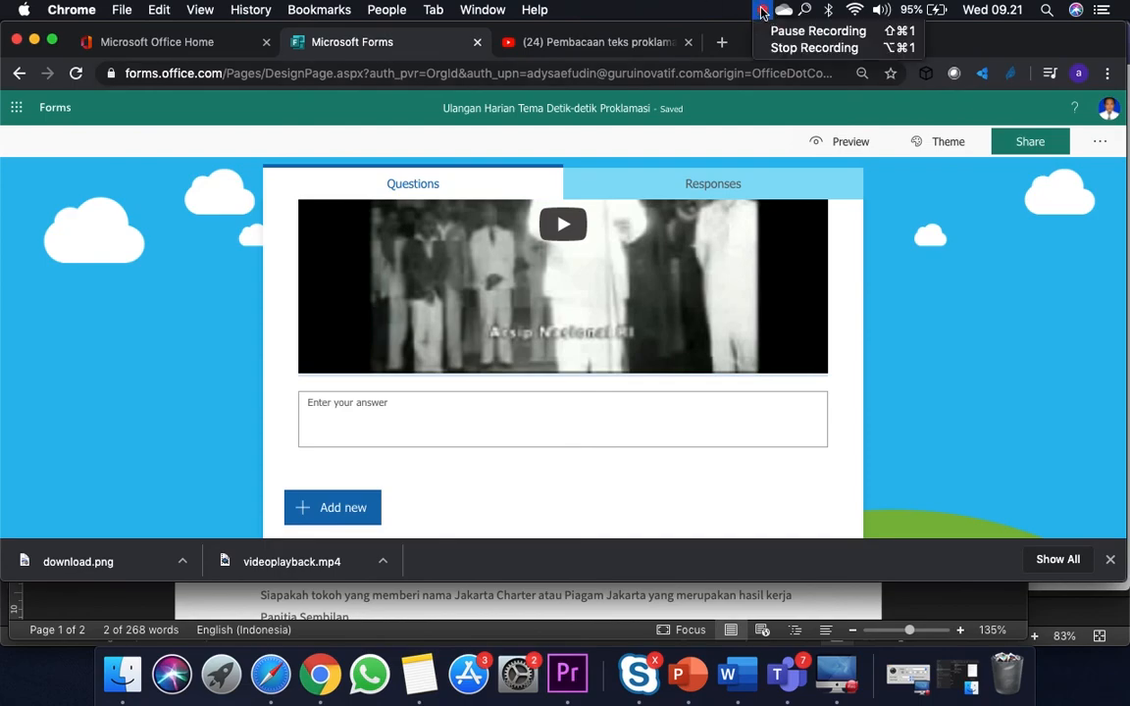